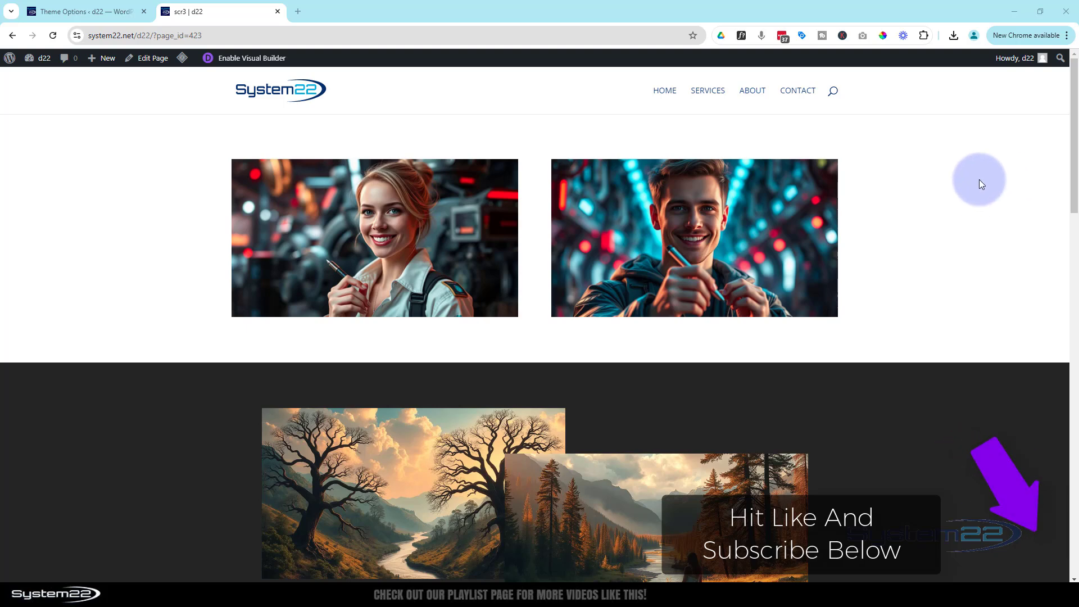
{"action": "mouse_move", "coordinate": [790, 245]}
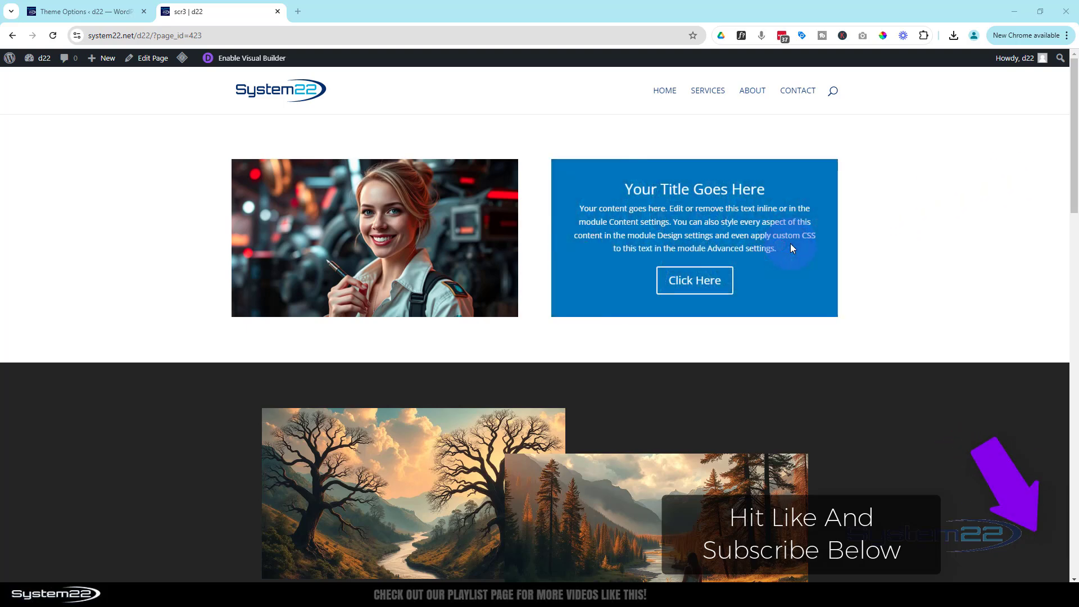
{"action": "mouse_move", "coordinate": [441, 233]}
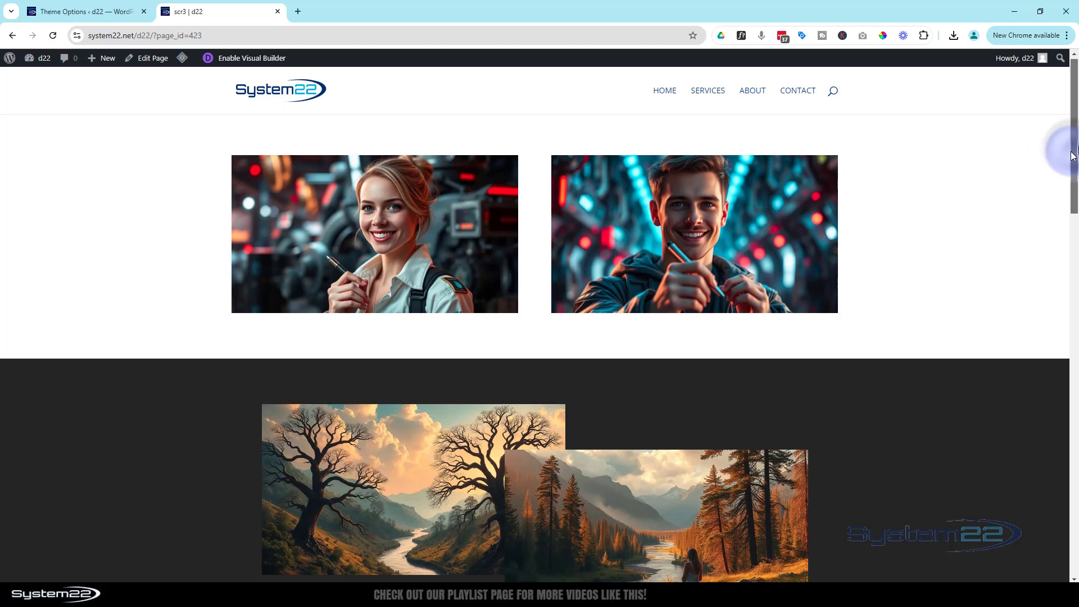
{"action": "left_click_drag", "start_coordinate": [1073, 154], "coordinate": [1076, 244]}
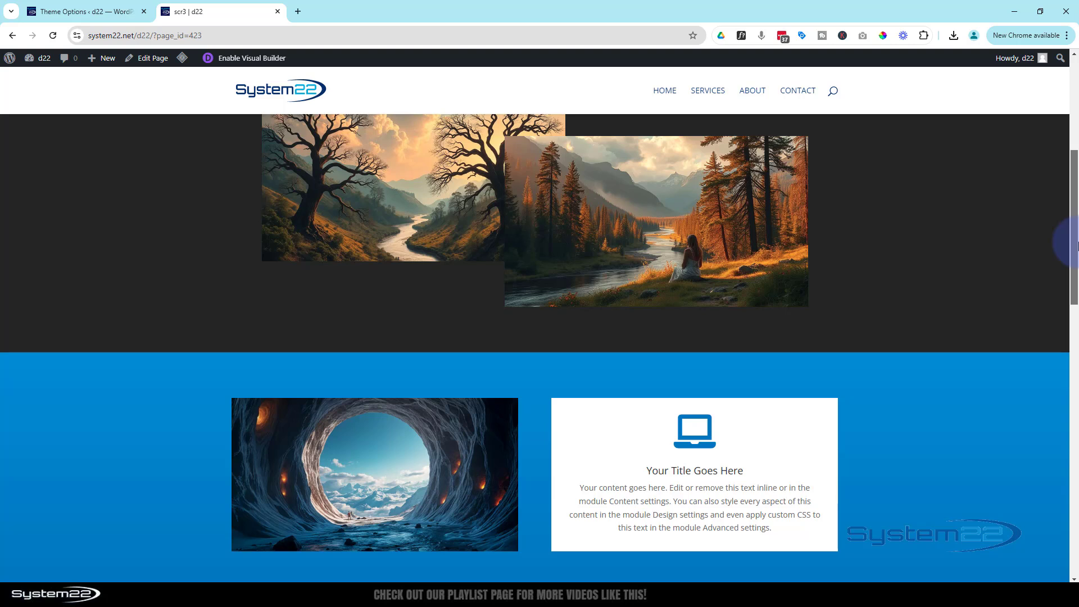
{"action": "left_click_drag", "start_coordinate": [1077, 244], "coordinate": [1075, 295]}
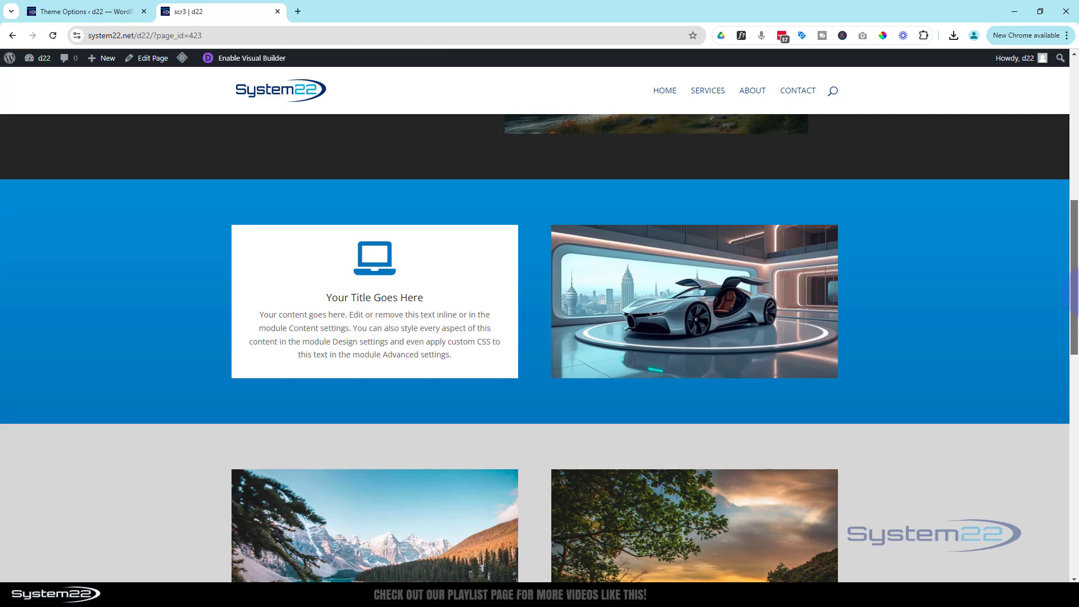
{"action": "left_click_drag", "start_coordinate": [1075, 293], "coordinate": [1075, 263]}
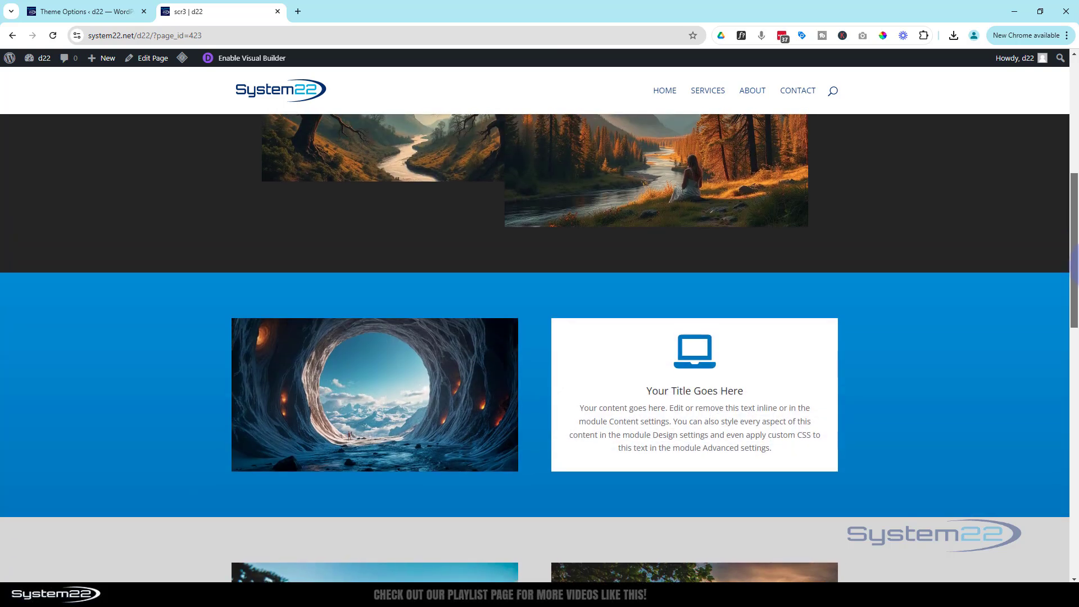
{"action": "mouse_move", "coordinate": [1076, 259]}
{"action": "left_mouse_down"}
{"action": "mouse_move", "coordinate": [1071, 281]}
{"action": "mouse_move", "coordinate": [1062, 248]}
{"action": "left_mouse_up"}
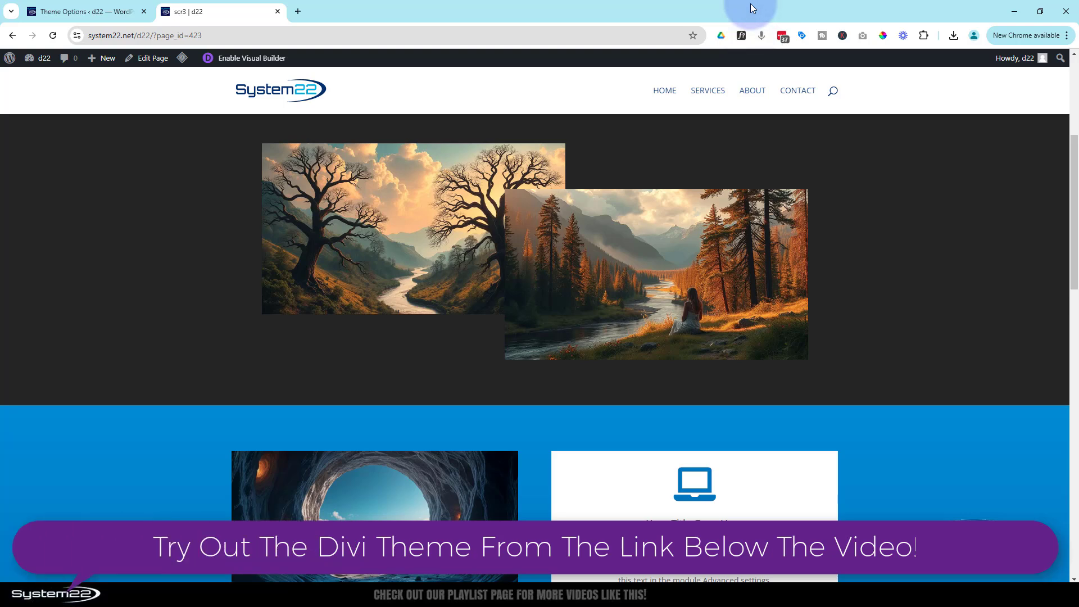
{"action": "key", "text": "ctrl+shift+i"}
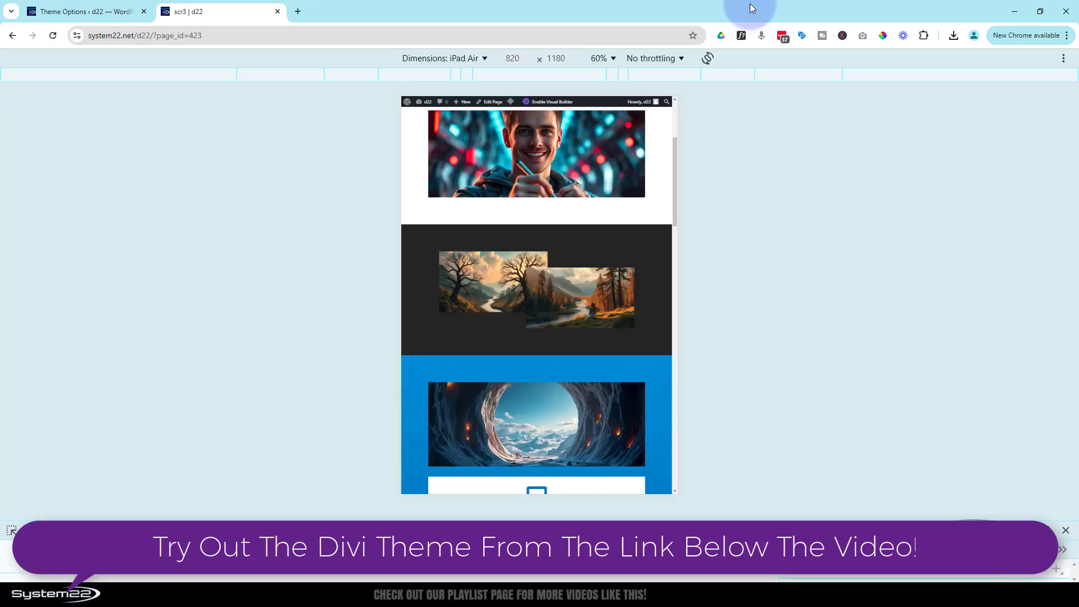
{"action": "left_click", "coordinate": [614, 59]}
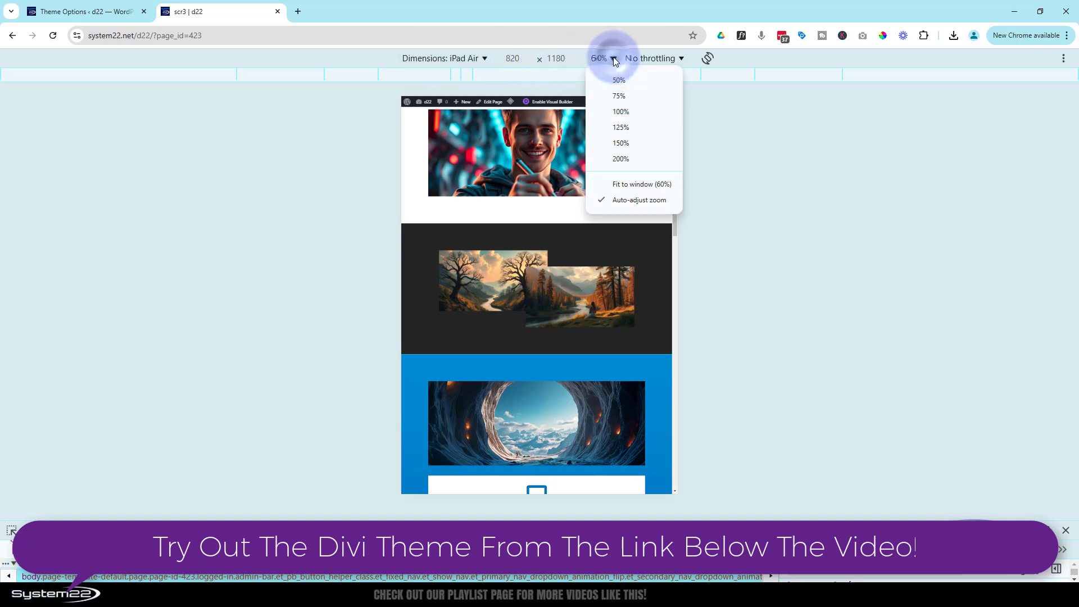
{"action": "left_click", "coordinate": [621, 110]}
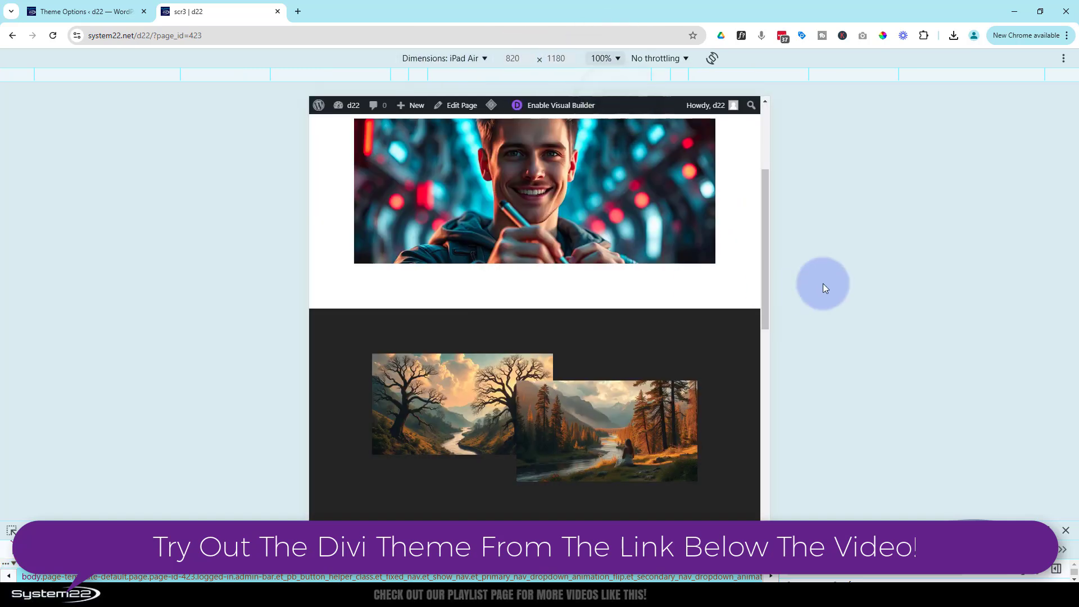
- Emulate an iPhone 12 Pro, scroll through the flip-card sections, then close DevTools
{"action": "left_click_drag", "start_coordinate": [767, 241], "coordinate": [766, 200]}
{"action": "left_click", "coordinate": [442, 59]}
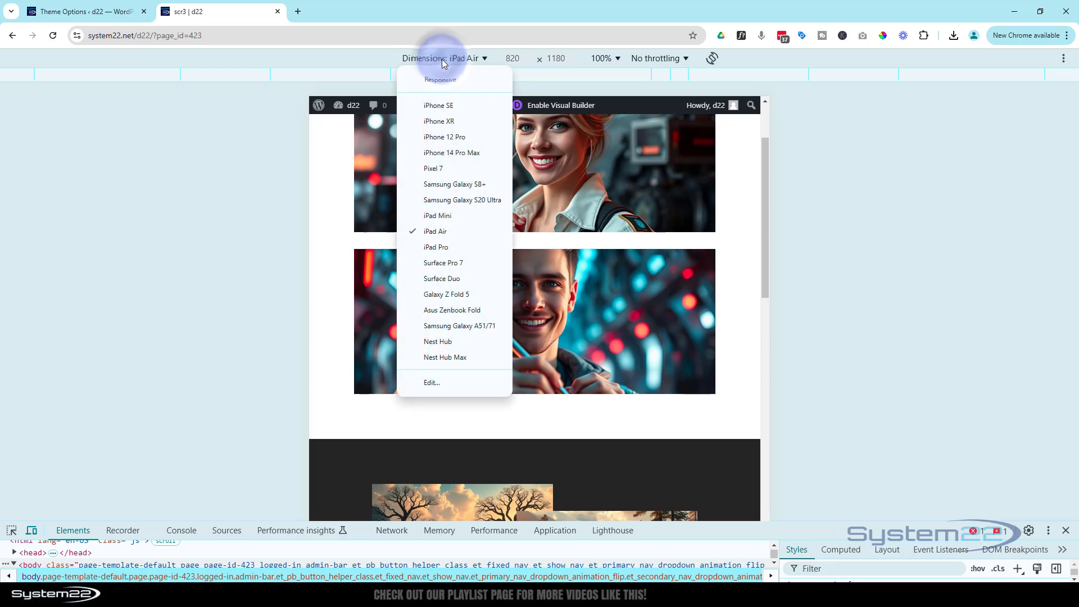
{"action": "left_click", "coordinate": [438, 137]}
{"action": "scroll", "coordinate": [622, 253], "scroll_direction": "down", "scroll_amount": 10}
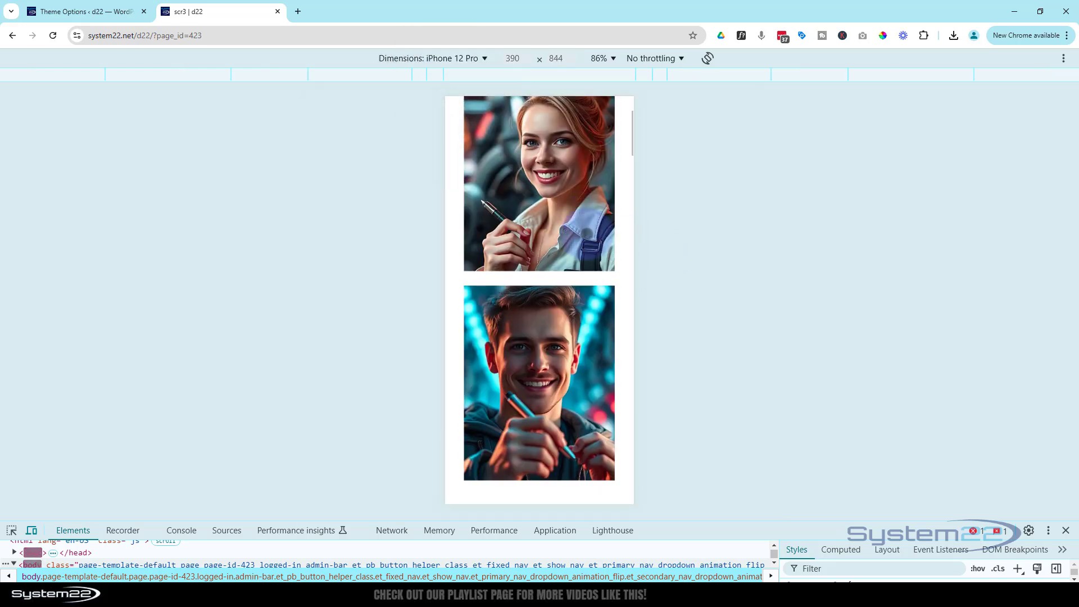
{"action": "scroll", "coordinate": [587, 228], "scroll_direction": "down", "scroll_amount": 1}
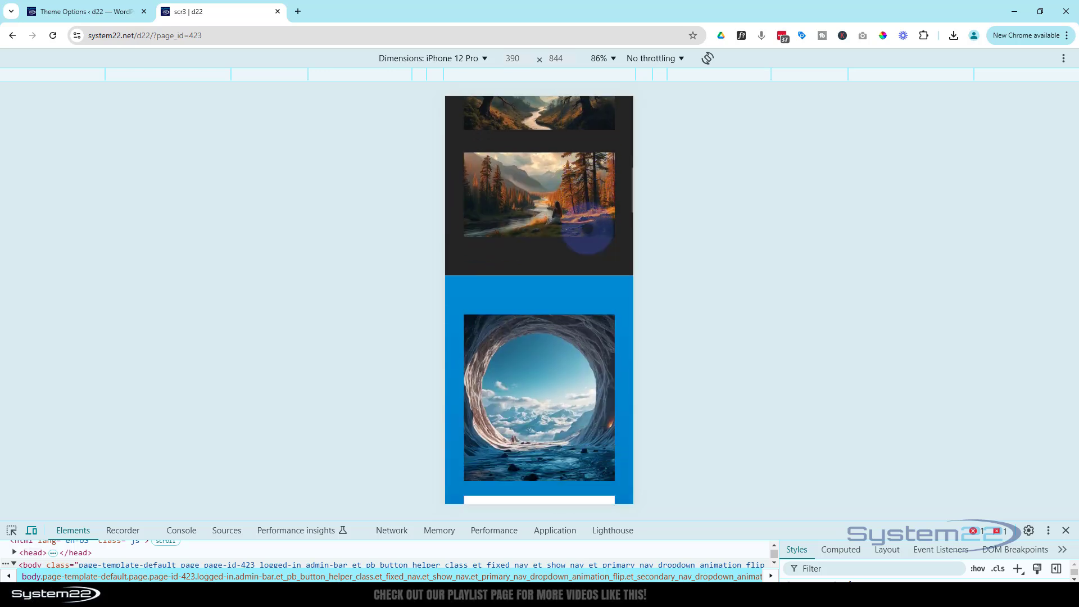
{"action": "scroll", "coordinate": [587, 228], "scroll_direction": "down", "scroll_amount": 6}
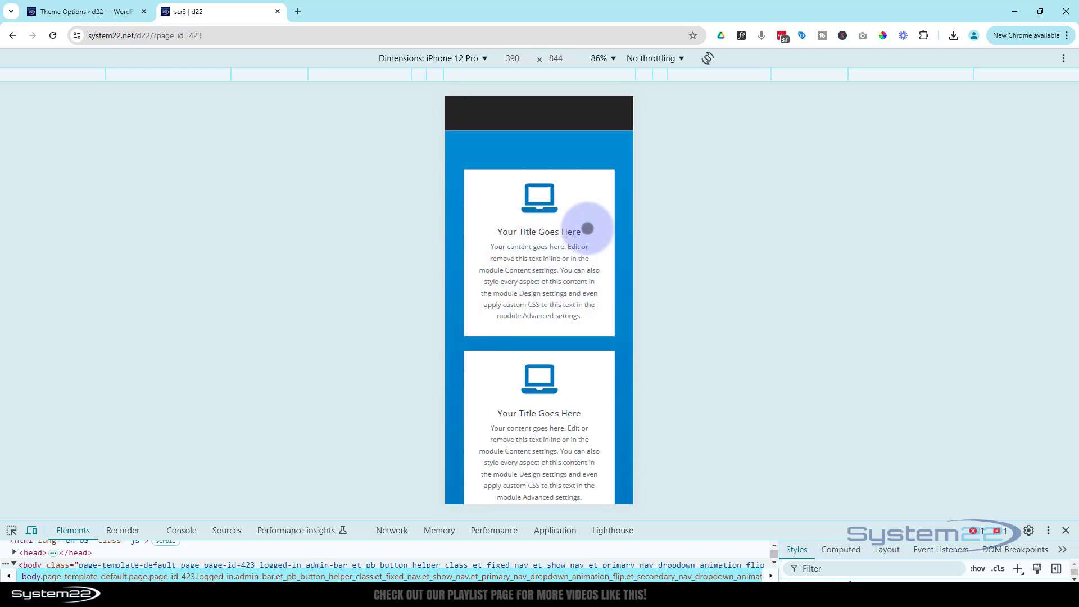
{"action": "scroll", "coordinate": [588, 229], "scroll_direction": "down", "scroll_amount": 6}
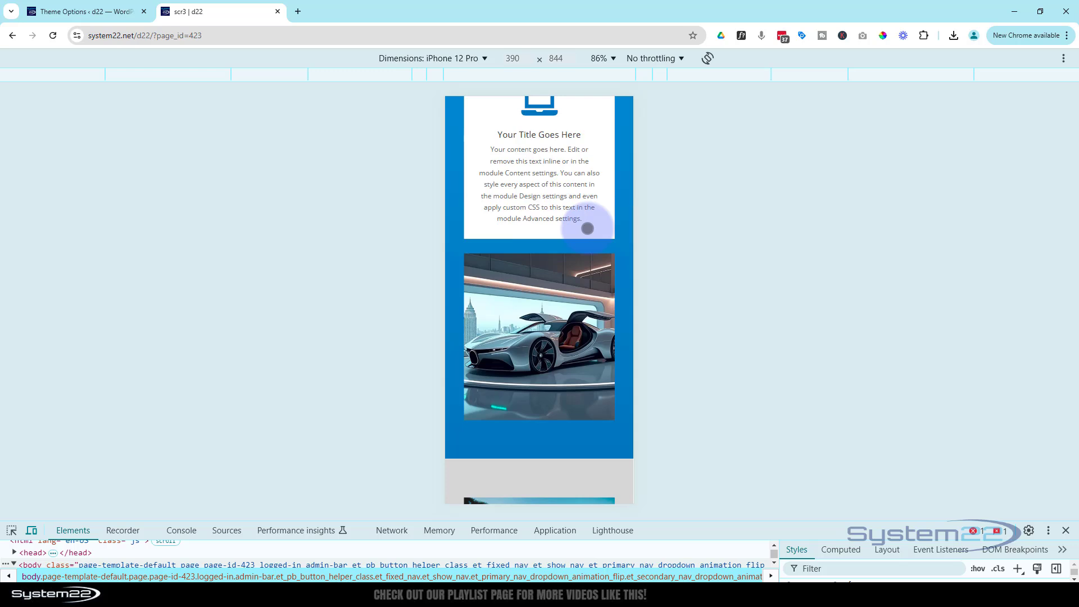
{"action": "scroll", "coordinate": [588, 228], "scroll_direction": "down", "scroll_amount": 2}
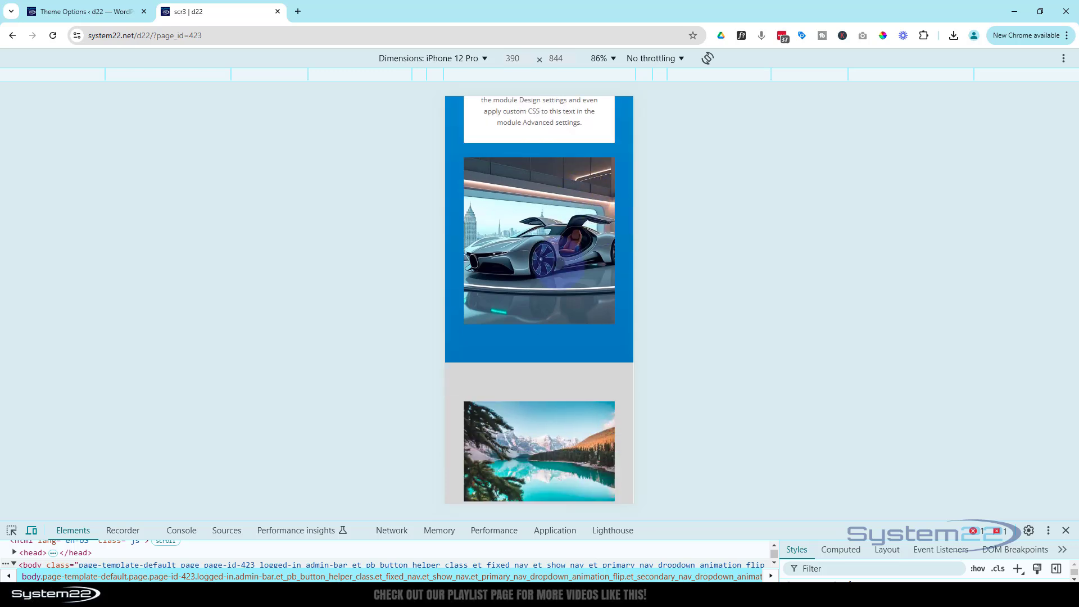
{"action": "scroll", "coordinate": [573, 202], "scroll_direction": "up", "scroll_amount": 10}
{"action": "scroll", "coordinate": [573, 195], "scroll_direction": "up", "scroll_amount": 2}
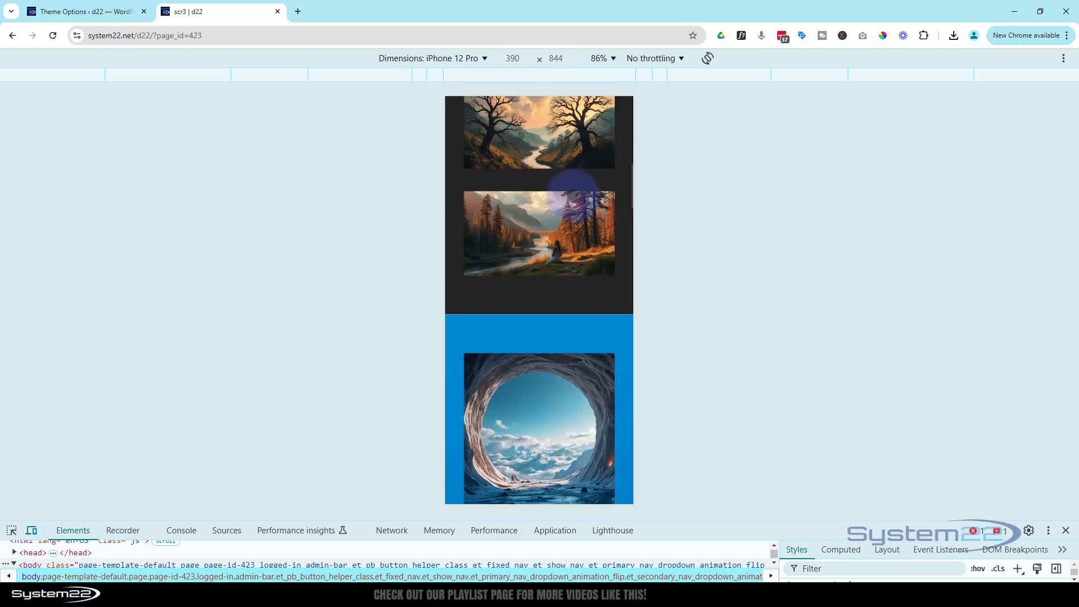
{"action": "scroll", "coordinate": [573, 195], "scroll_direction": "down", "scroll_amount": 2}
{"action": "scroll", "coordinate": [573, 195], "scroll_direction": "down", "scroll_amount": 2}
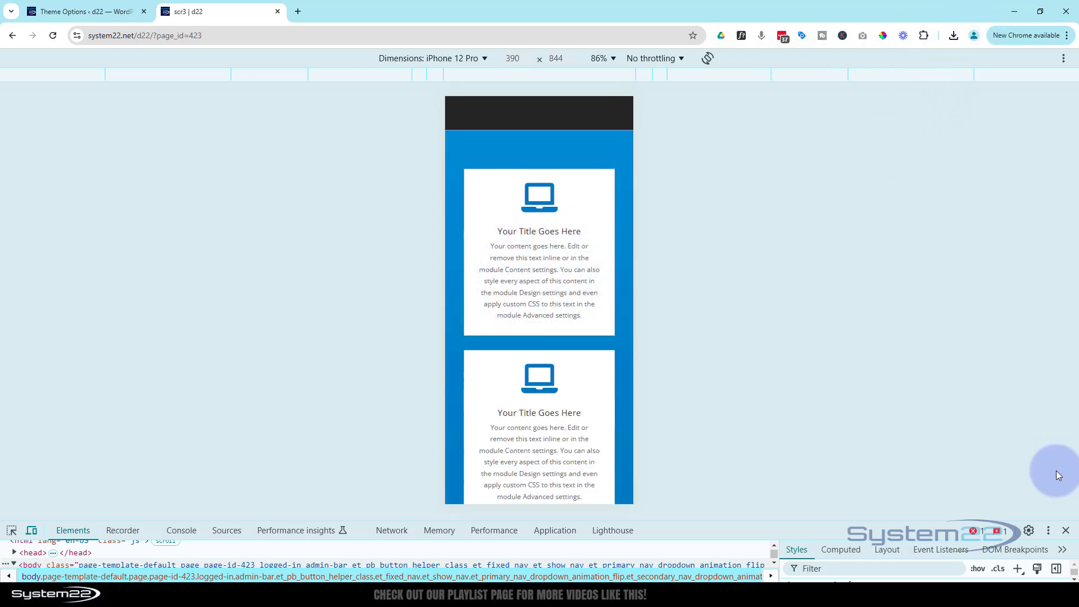
{"action": "left_click", "coordinate": [1066, 530]}
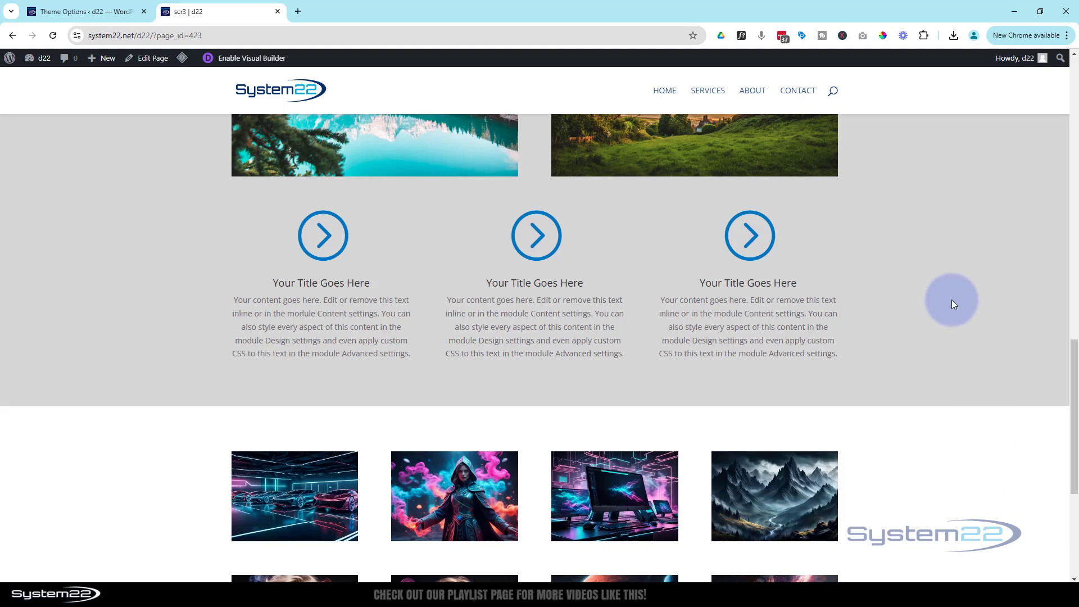
- Delete the blue section's row holding the blurb card and car image
{"action": "scroll", "coordinate": [951, 304], "scroll_direction": "up", "scroll_amount": 10}
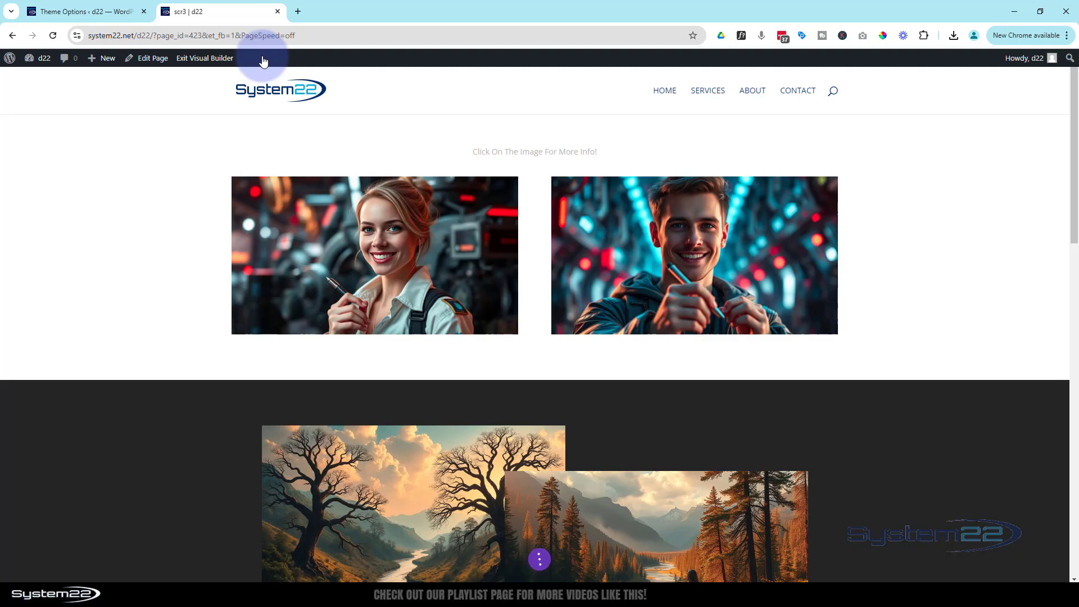
{"action": "scroll", "coordinate": [216, 182], "scroll_direction": "down", "scroll_amount": 10}
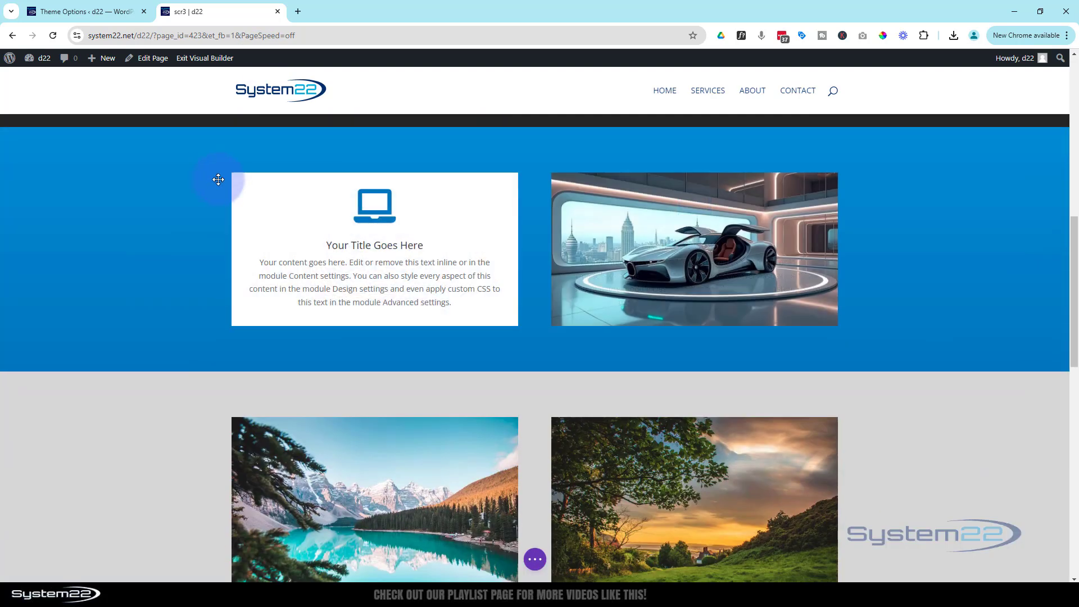
{"action": "mouse_move", "coordinate": [318, 152]}
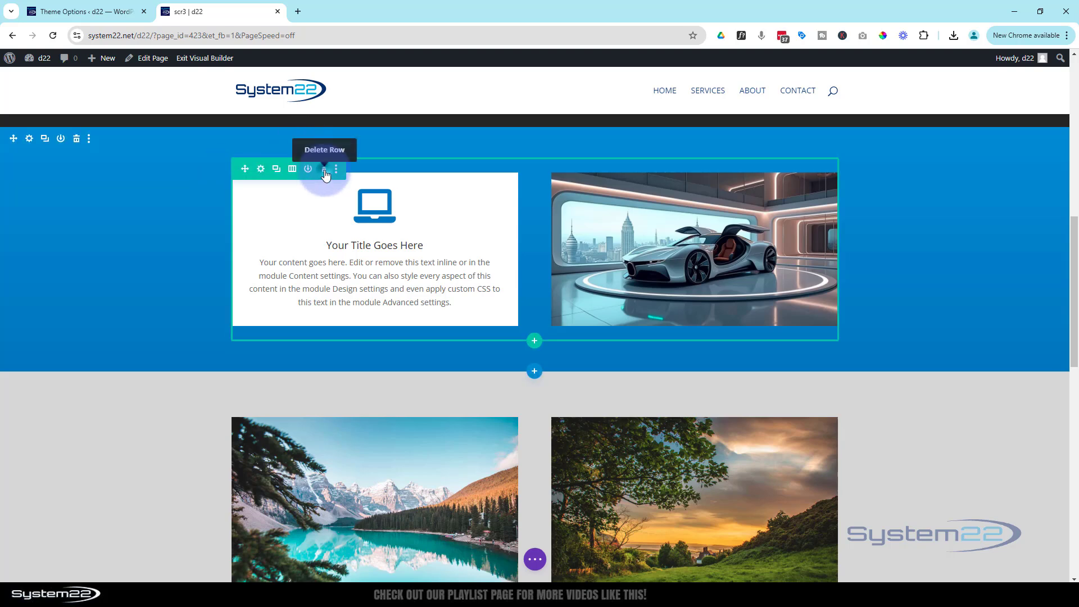
{"action": "left_click", "coordinate": [325, 169]}
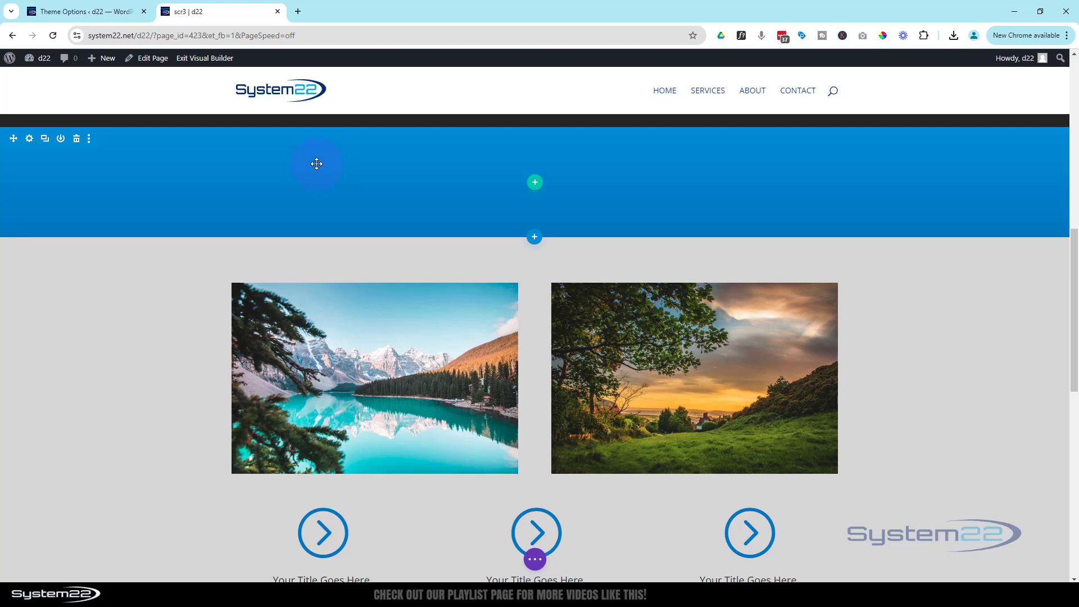
{"action": "scroll", "coordinate": [305, 178], "scroll_direction": "up", "scroll_amount": 2}
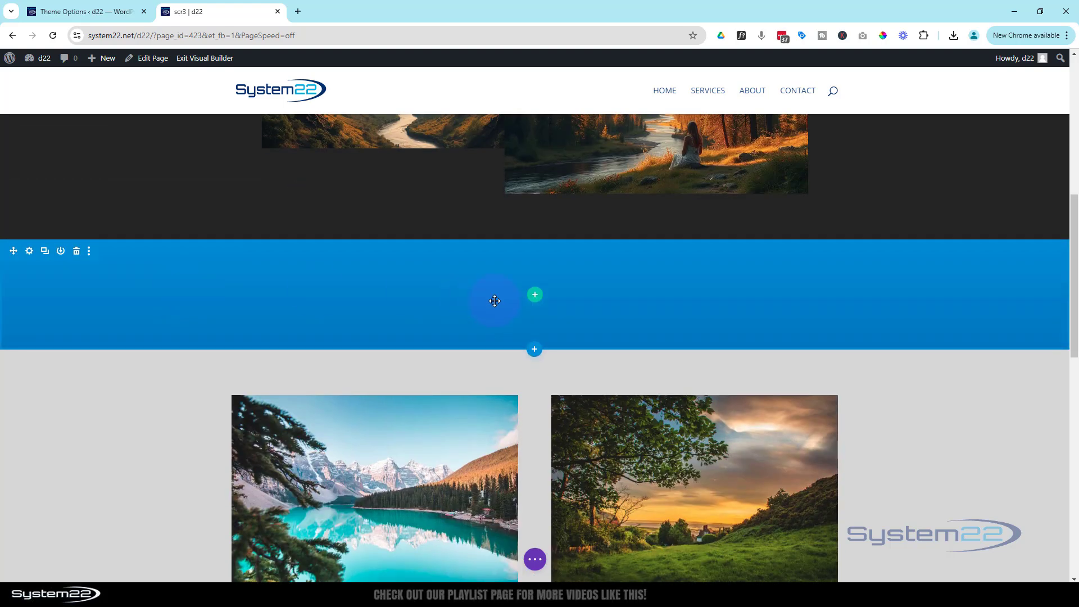
- Insert a new two-column row into the empty blue section
{"action": "left_click", "coordinate": [536, 294]}
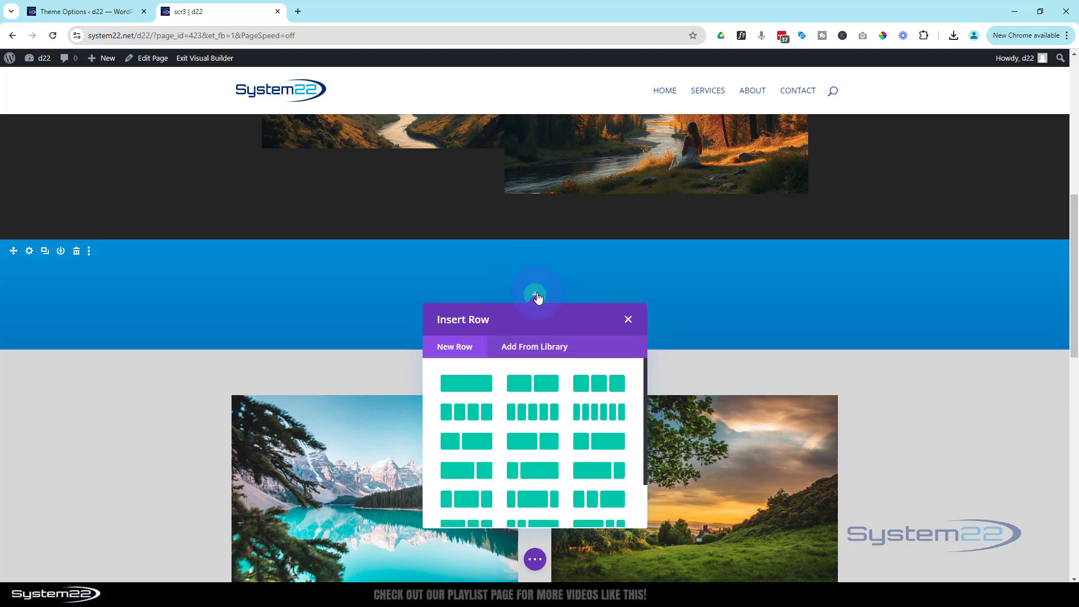
{"action": "left_click", "coordinate": [548, 386]}
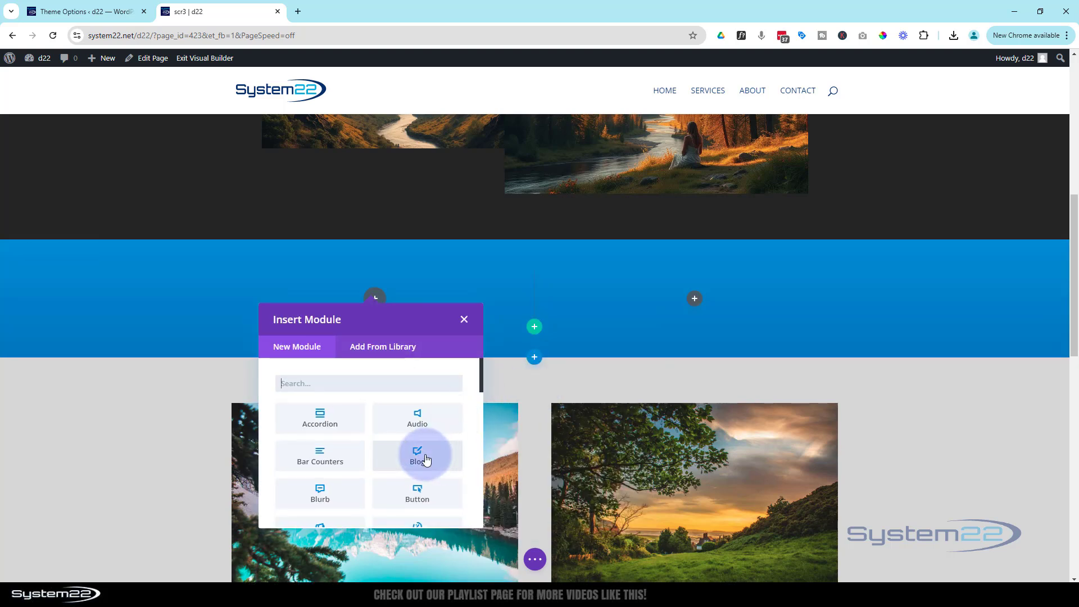
{"action": "scroll", "coordinate": [393, 429], "scroll_direction": "down", "scroll_amount": 2}
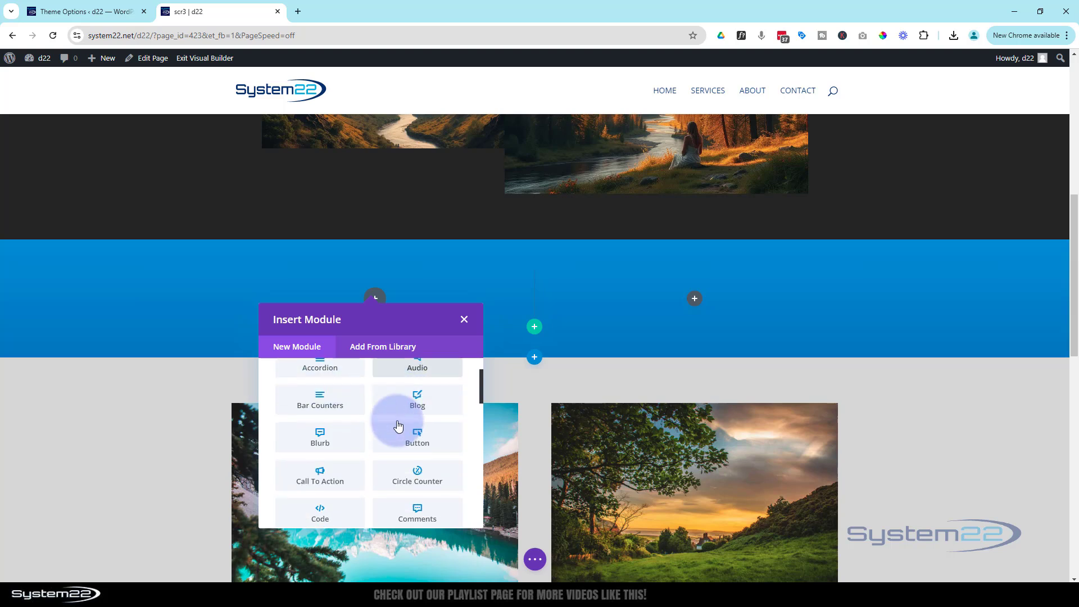
{"action": "scroll", "coordinate": [416, 433], "scroll_direction": "down", "scroll_amount": 2}
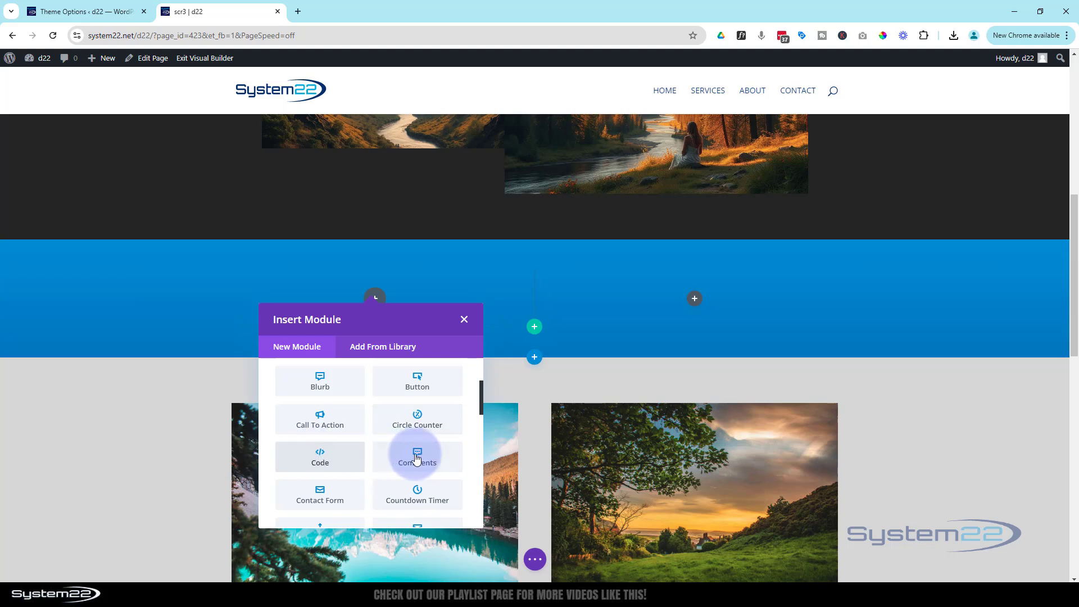
{"action": "scroll", "coordinate": [416, 450], "scroll_direction": "down", "scroll_amount": 4}
{"action": "scroll", "coordinate": [408, 444], "scroll_direction": "up", "scroll_amount": 2}
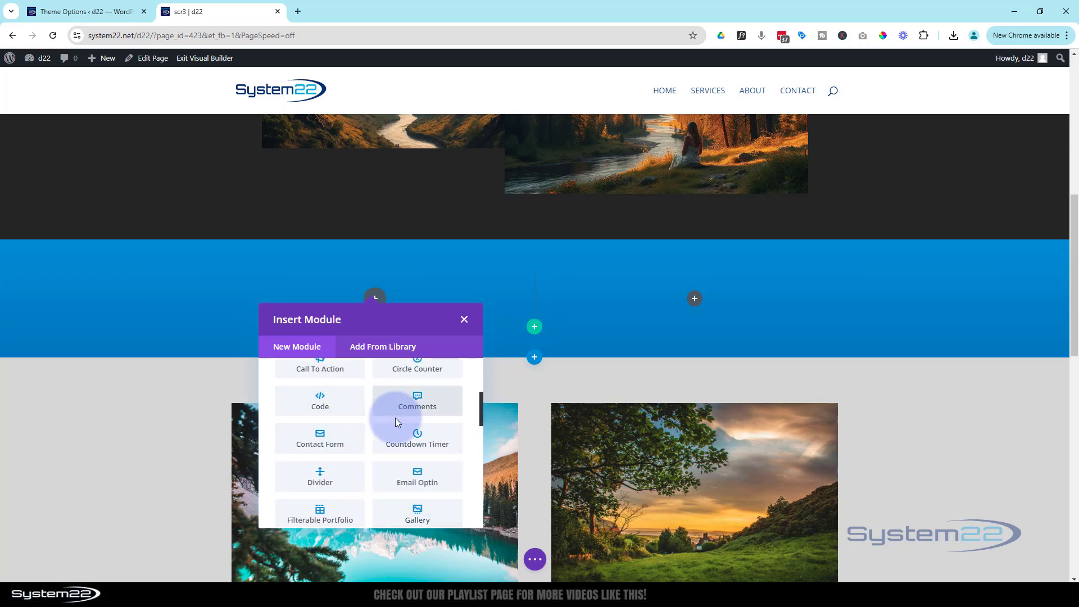
{"action": "scroll", "coordinate": [396, 418], "scroll_direction": "down", "scroll_amount": 6}
{"action": "scroll", "coordinate": [395, 418], "scroll_direction": "up", "scroll_amount": 7}
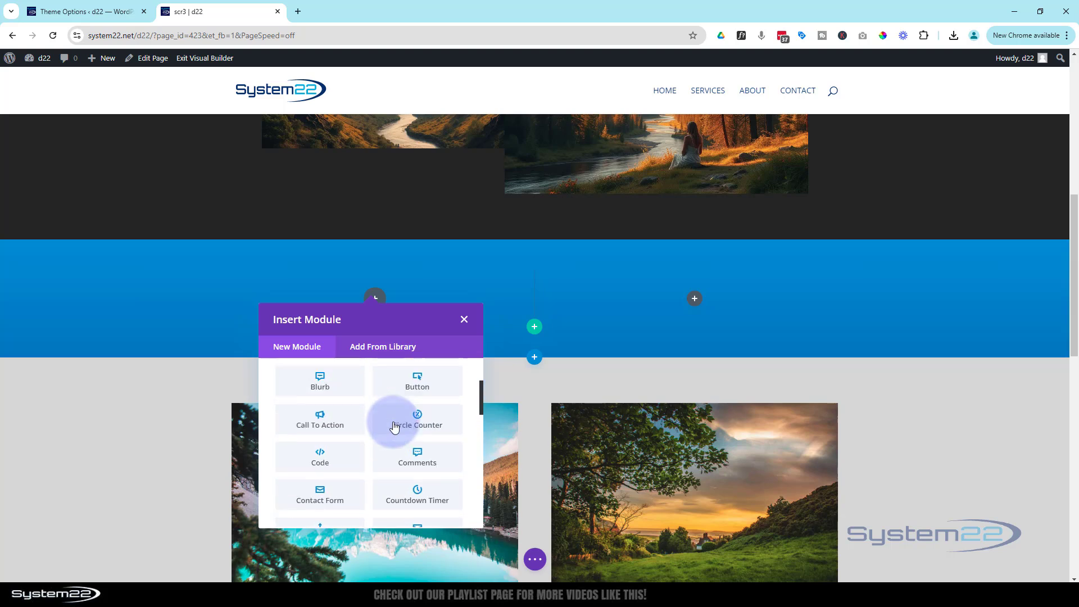
- Add a blurb to the first column and switch it to the circled-dot icon
{"action": "left_click", "coordinate": [325, 384]}
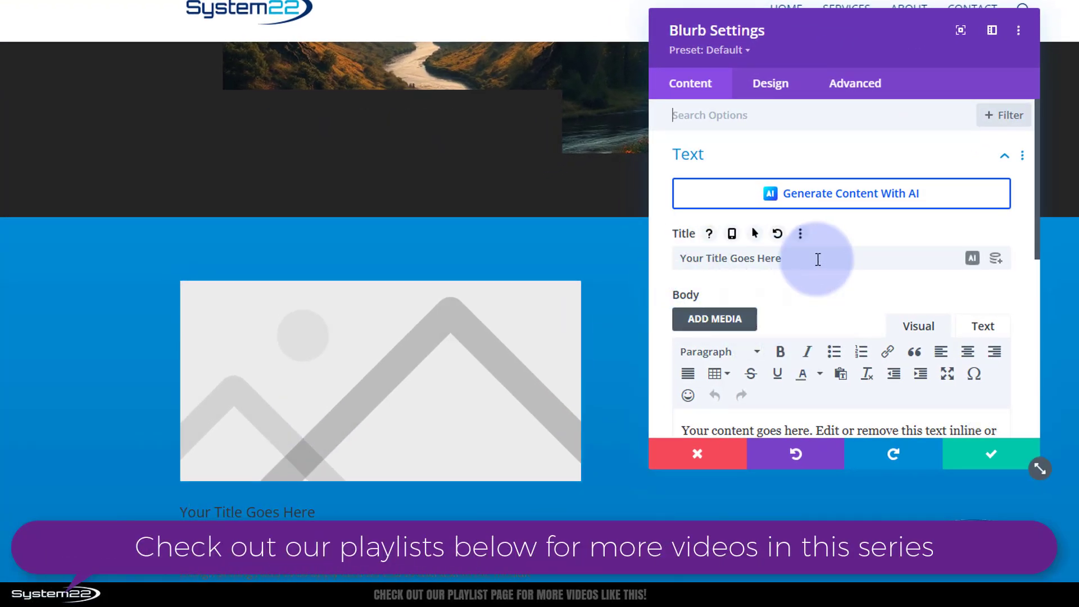
{"action": "scroll", "coordinate": [815, 265], "scroll_direction": "down", "scroll_amount": 2}
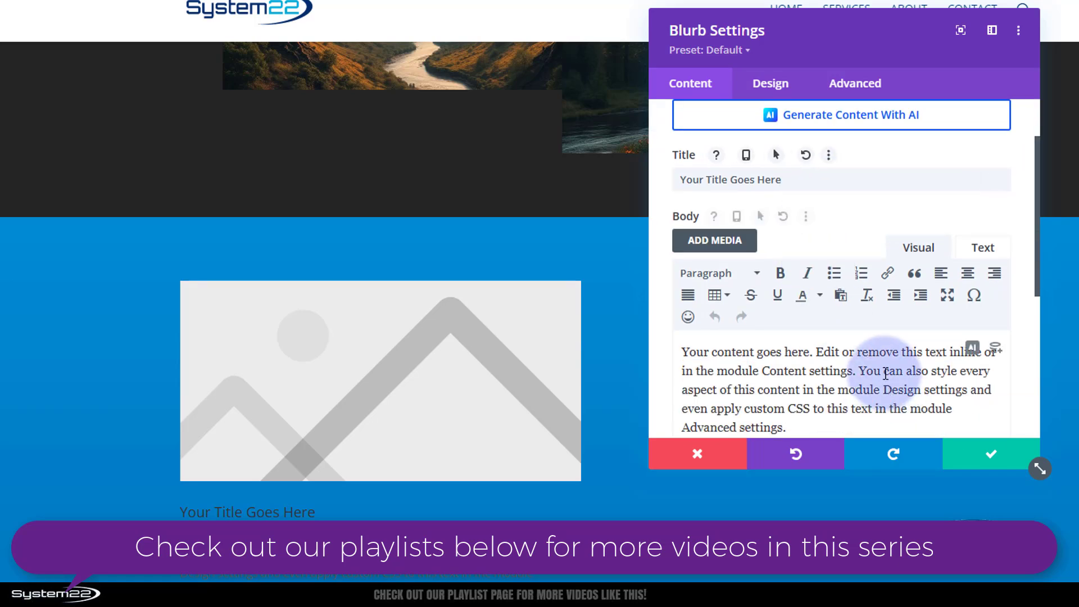
{"action": "scroll", "coordinate": [893, 371], "scroll_direction": "down", "scroll_amount": 4}
{"action": "left_click", "coordinate": [783, 261]}
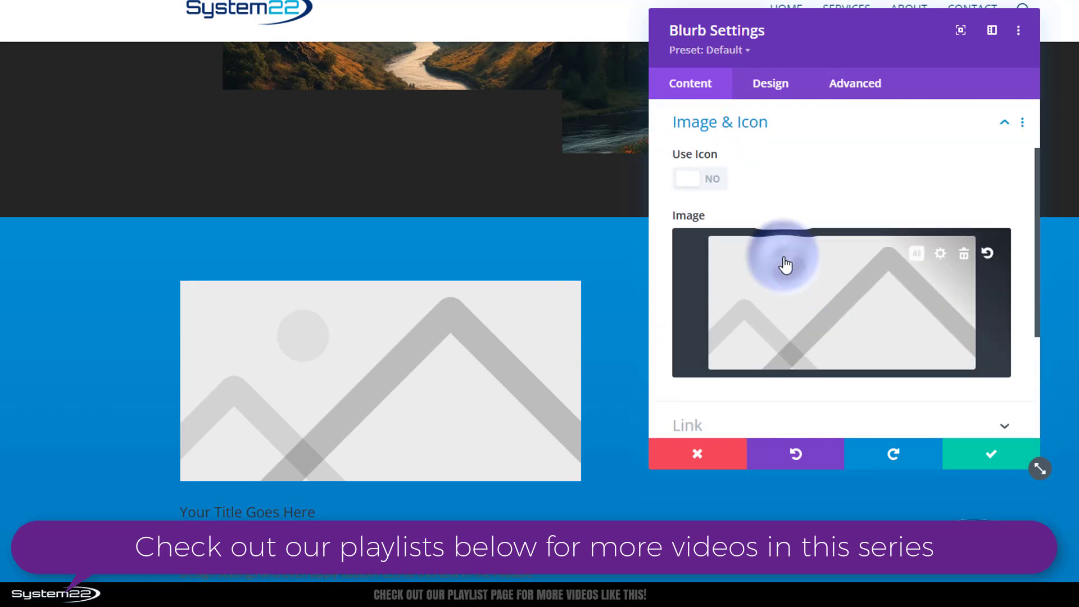
{"action": "left_click", "coordinate": [702, 183]}
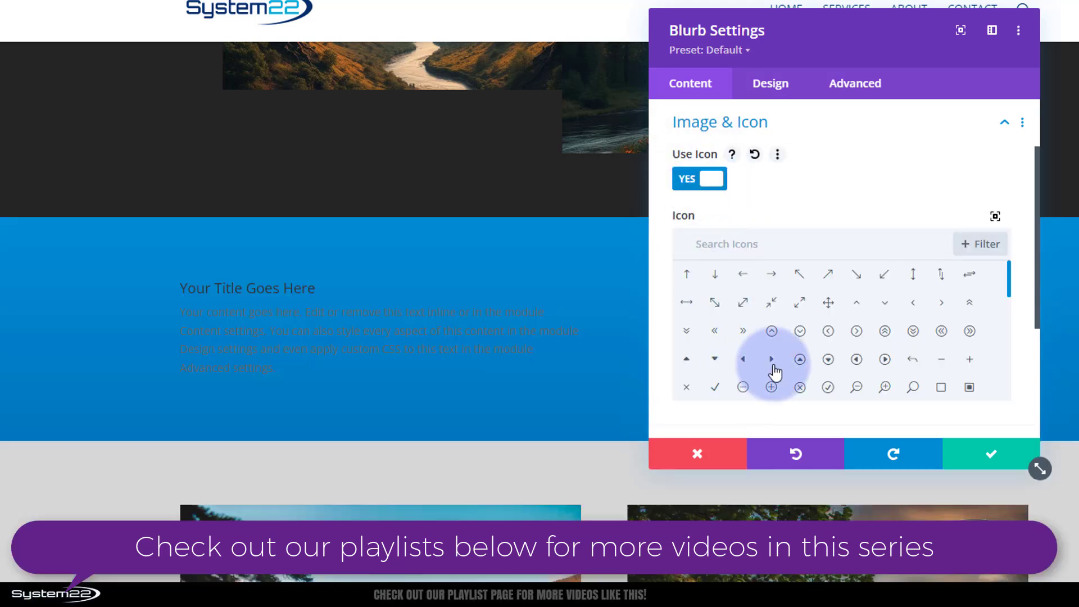
{"action": "scroll", "coordinate": [809, 332], "scroll_direction": "down", "scroll_amount": 1}
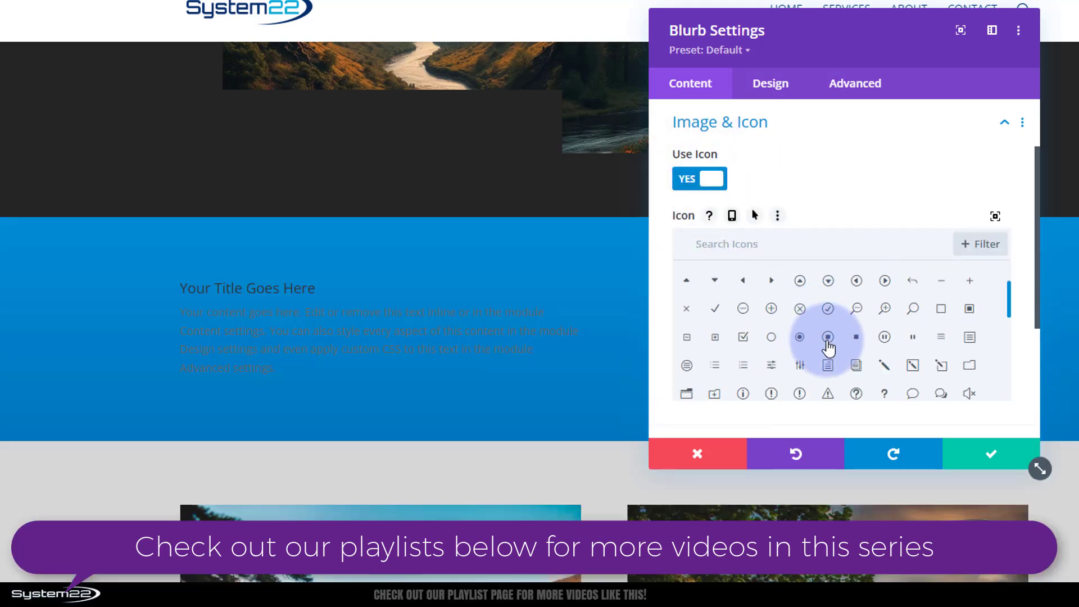
{"action": "left_click", "coordinate": [828, 339]}
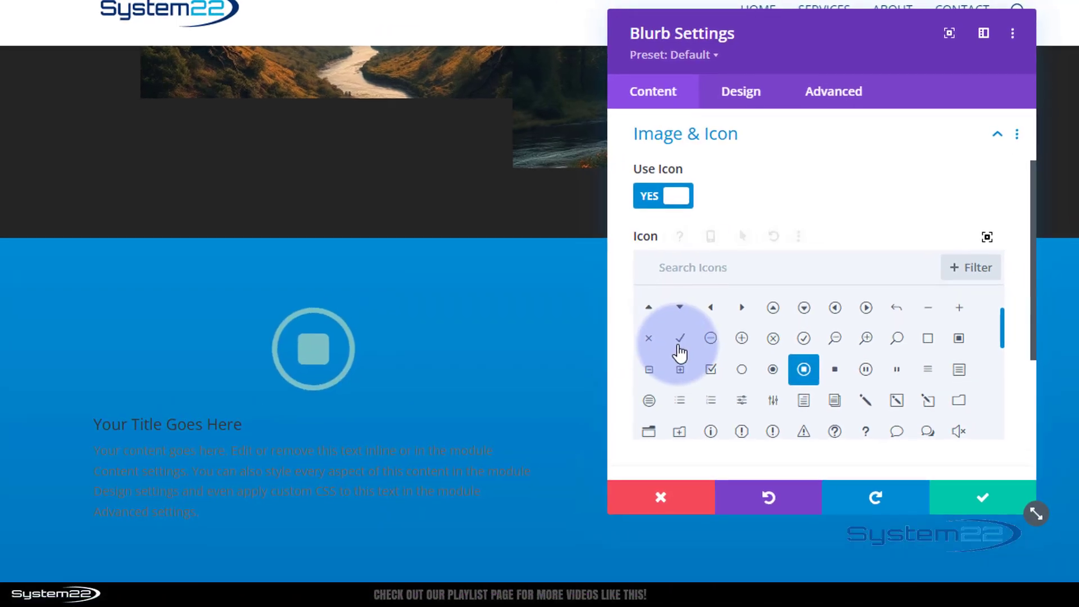
{"action": "scroll", "coordinate": [615, 333], "scroll_direction": "down", "scroll_amount": 4}
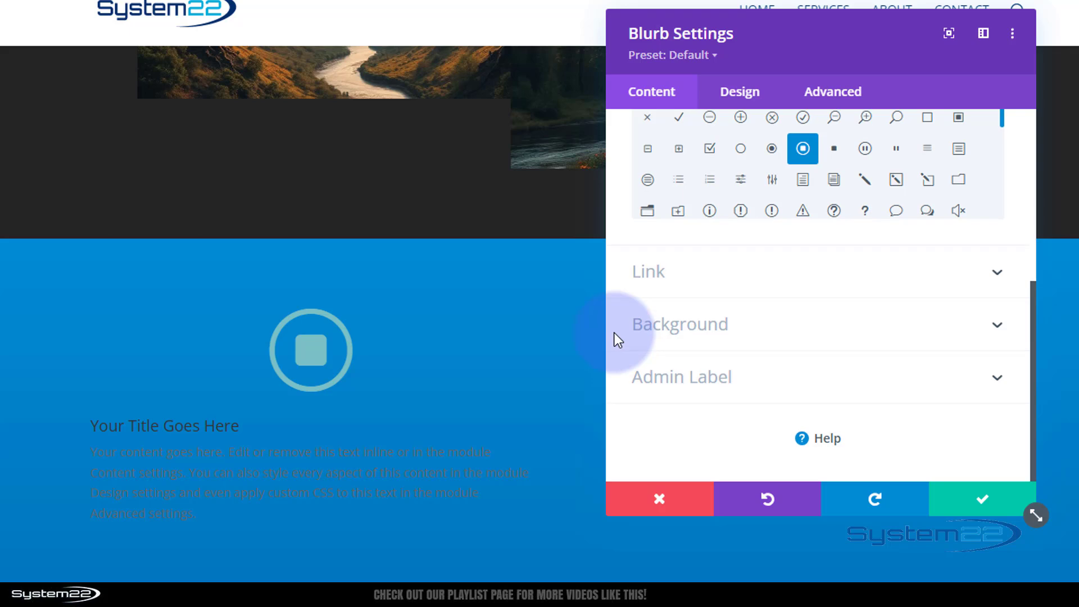
- Review the blurb's link fields, leaving URLs empty and targets on In The Same Window
{"action": "left_click", "coordinate": [738, 273]}
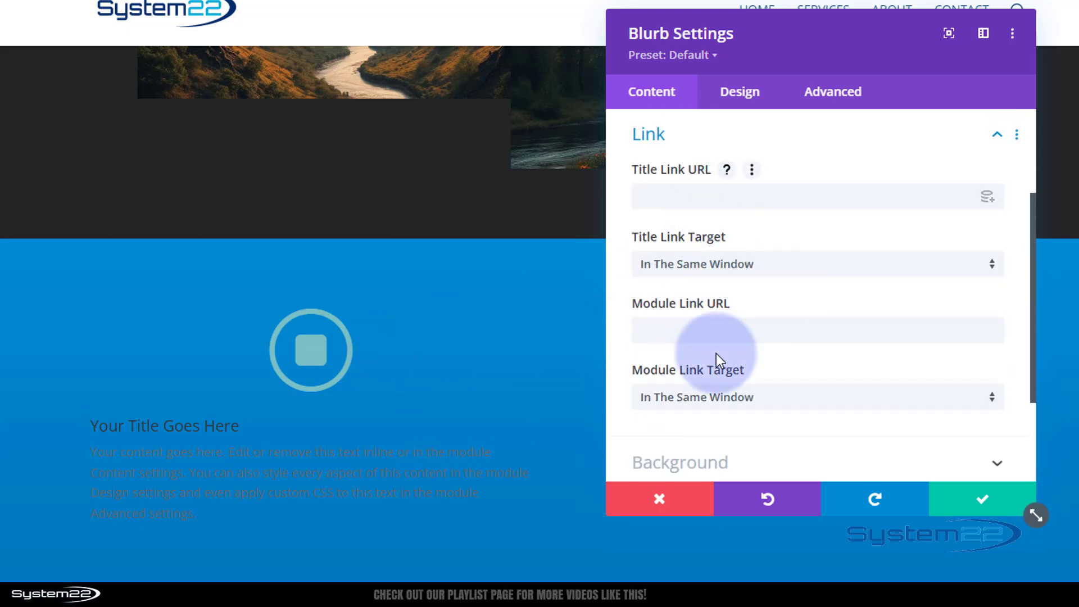
{"action": "left_click", "coordinate": [763, 194]}
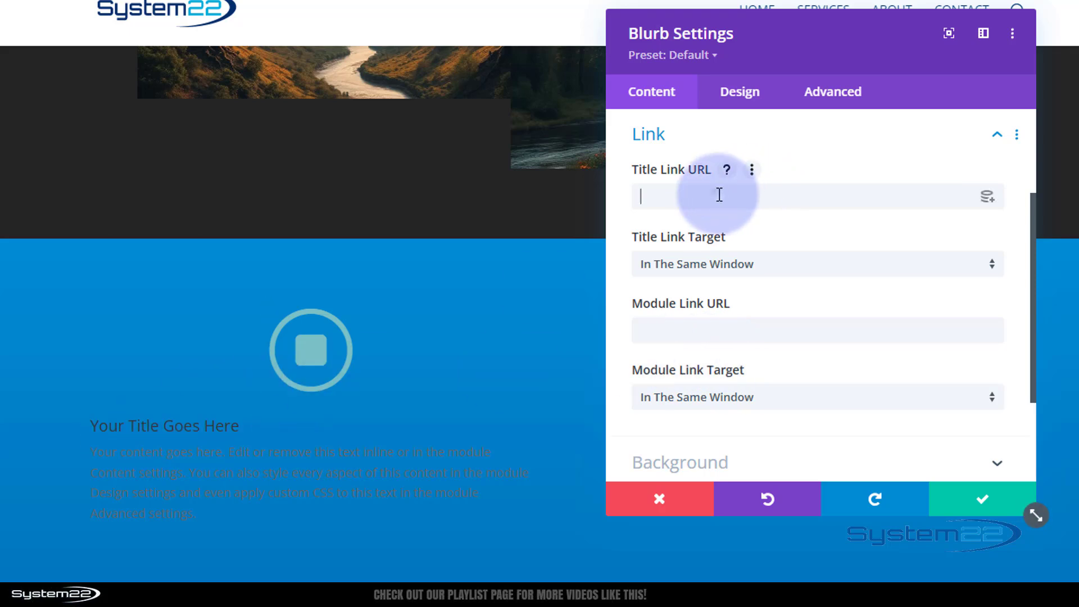
{"action": "left_click", "coordinate": [703, 323]}
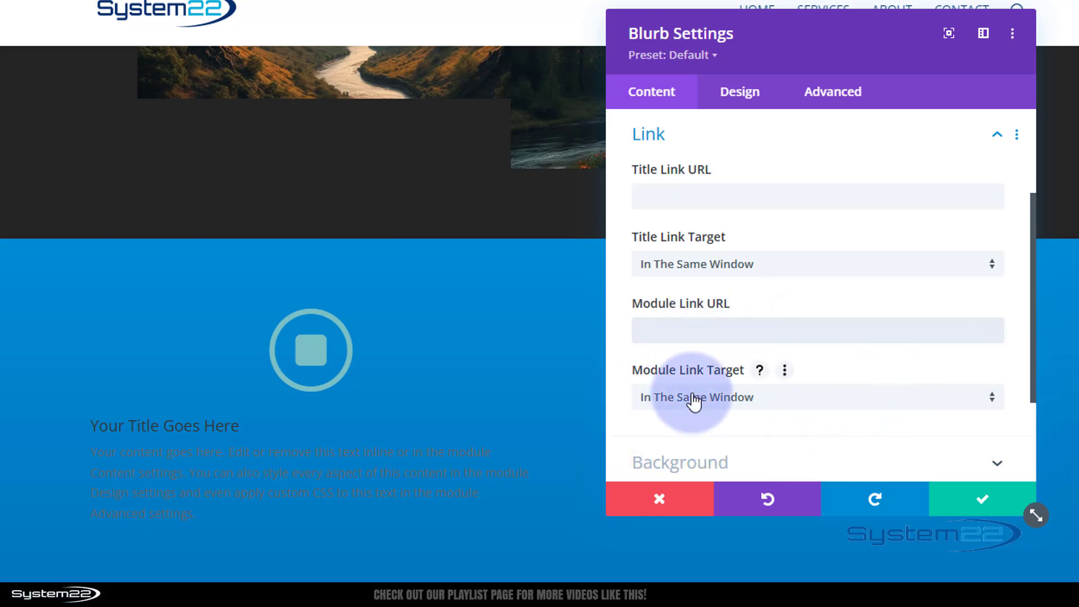
{"action": "left_click", "coordinate": [773, 400]}
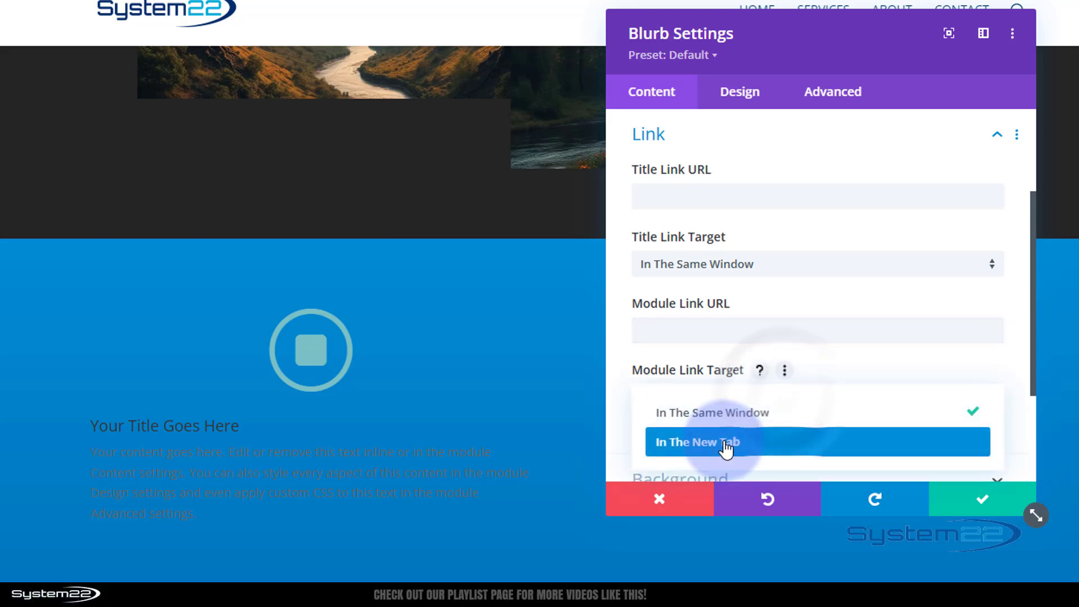
{"action": "left_click", "coordinate": [618, 395]}
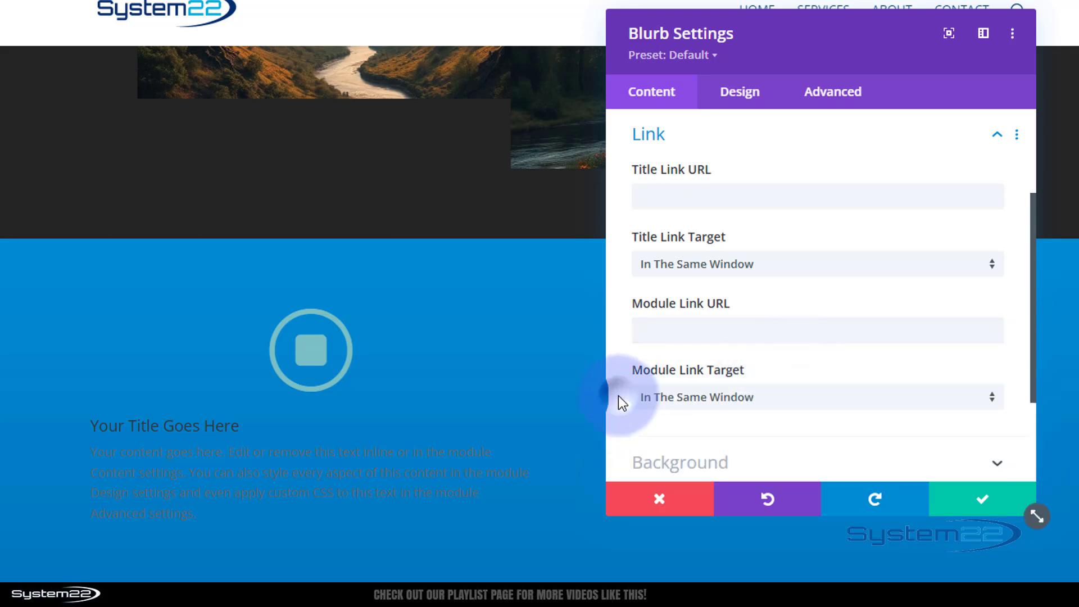
{"action": "left_click", "coordinate": [698, 337]}
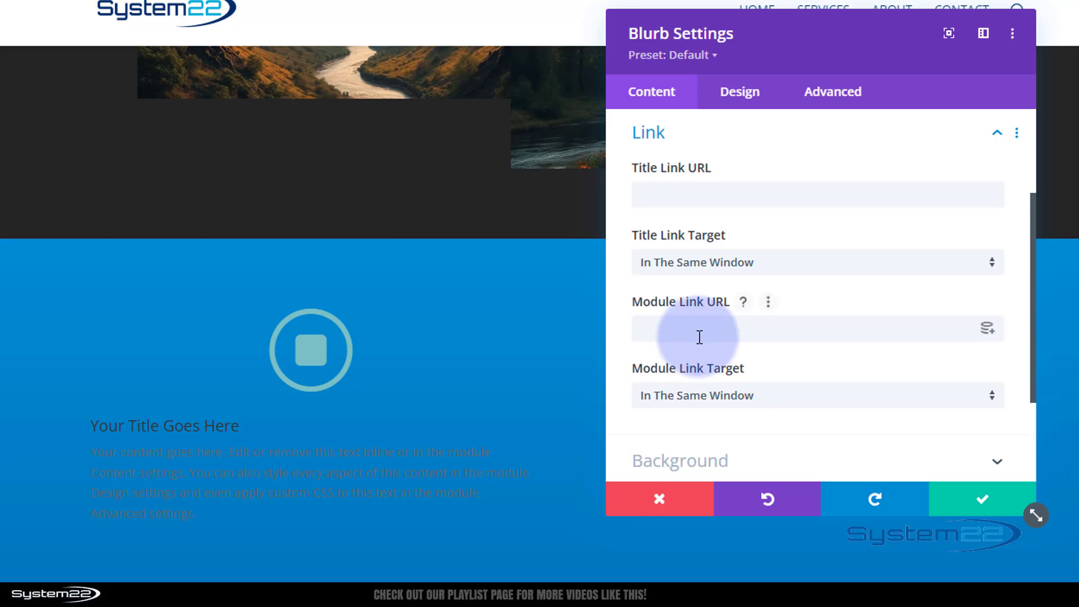
{"action": "scroll", "coordinate": [699, 337], "scroll_direction": "down", "scroll_amount": 3}
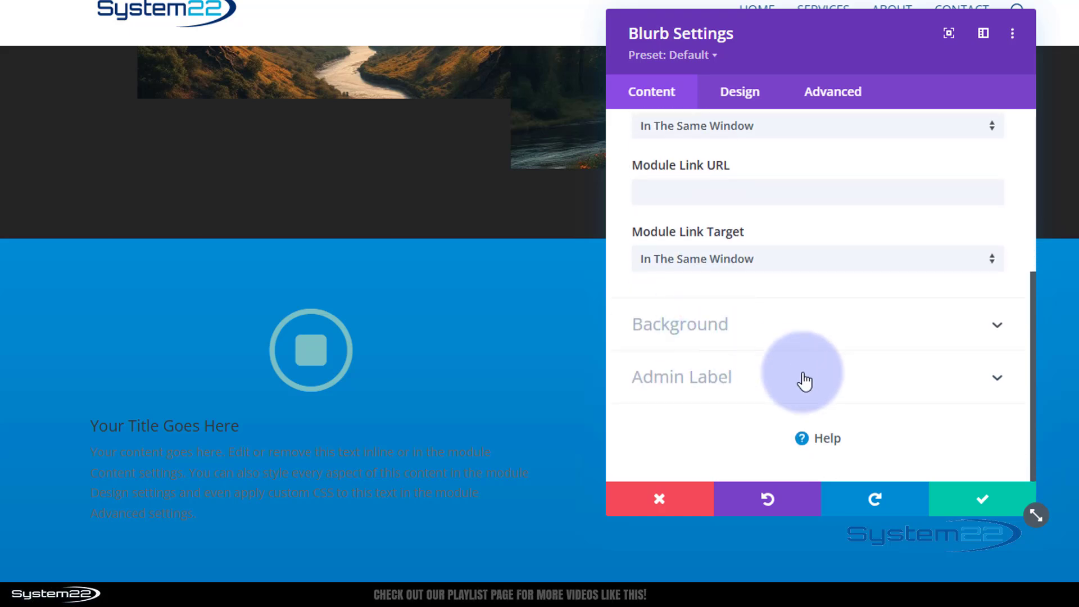
- Set the blurb's background colour to white #ffffff
{"action": "left_click", "coordinate": [778, 339]}
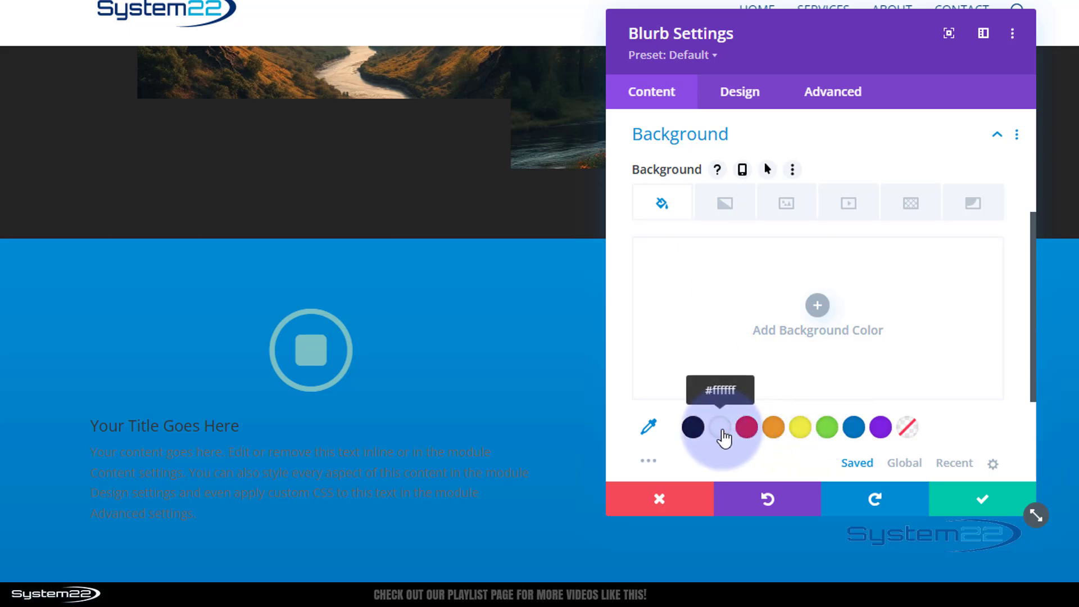
{"action": "left_click", "coordinate": [722, 434]}
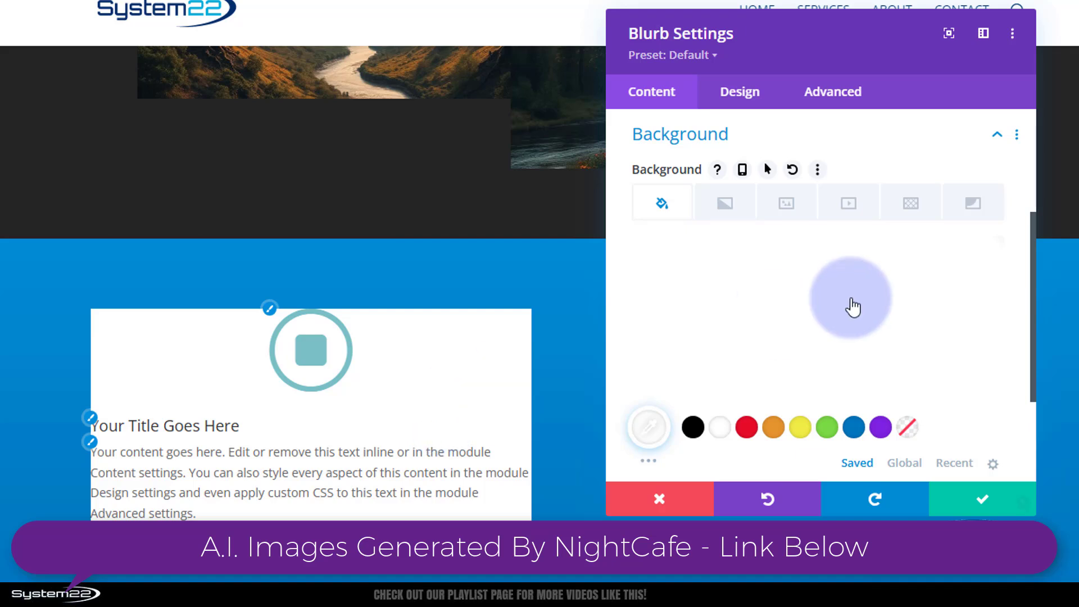
{"action": "scroll", "coordinate": [853, 307], "scroll_direction": "down", "scroll_amount": 3}
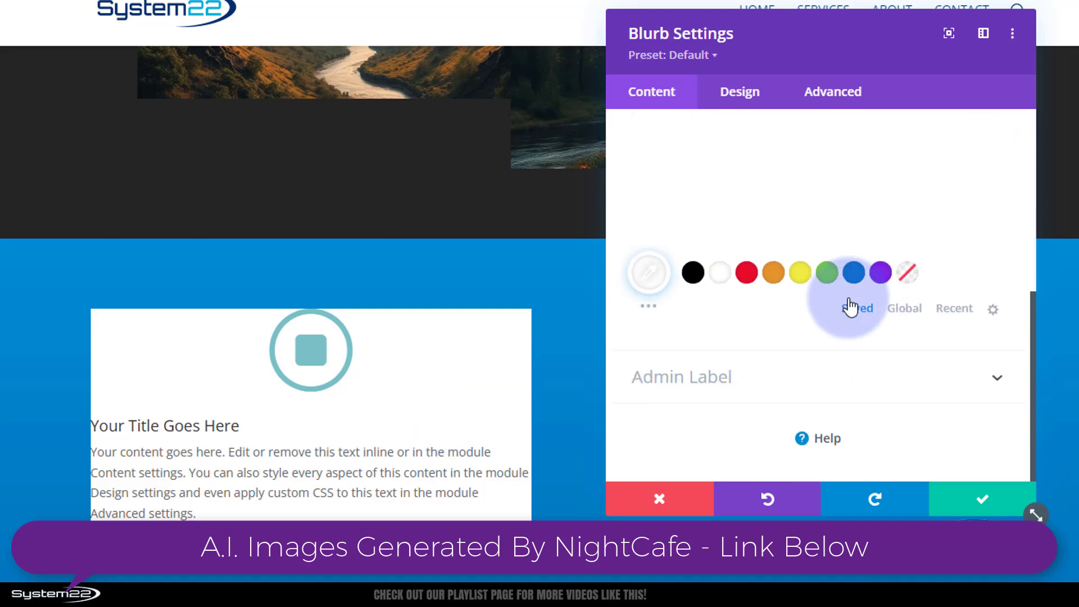
- Make the blurb icon blue #0c71c3 and 60px wide
{"action": "left_click", "coordinate": [755, 98]}
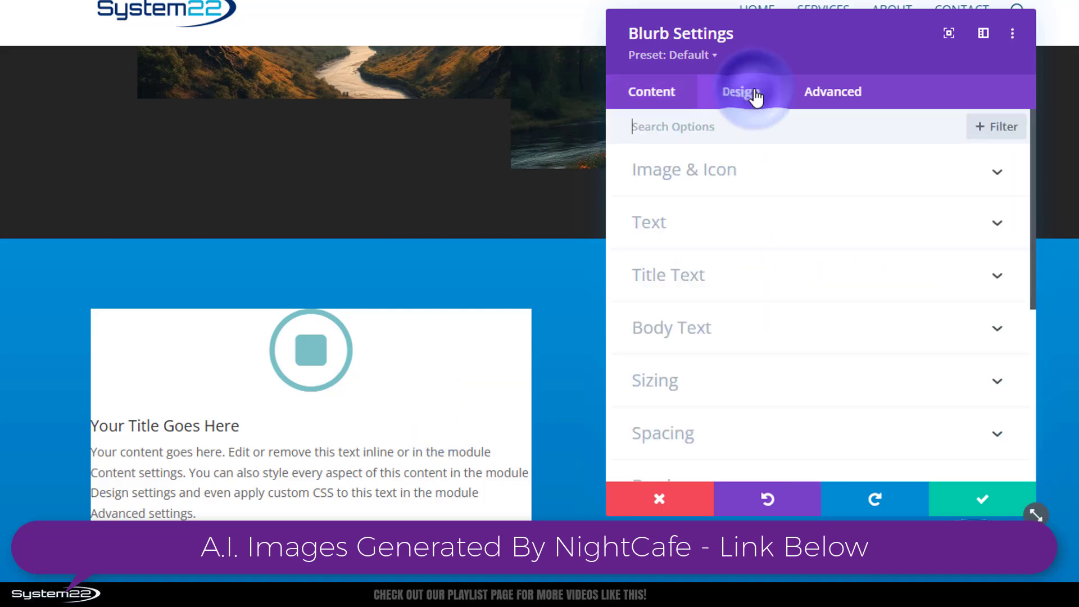
{"action": "left_click", "coordinate": [797, 181]}
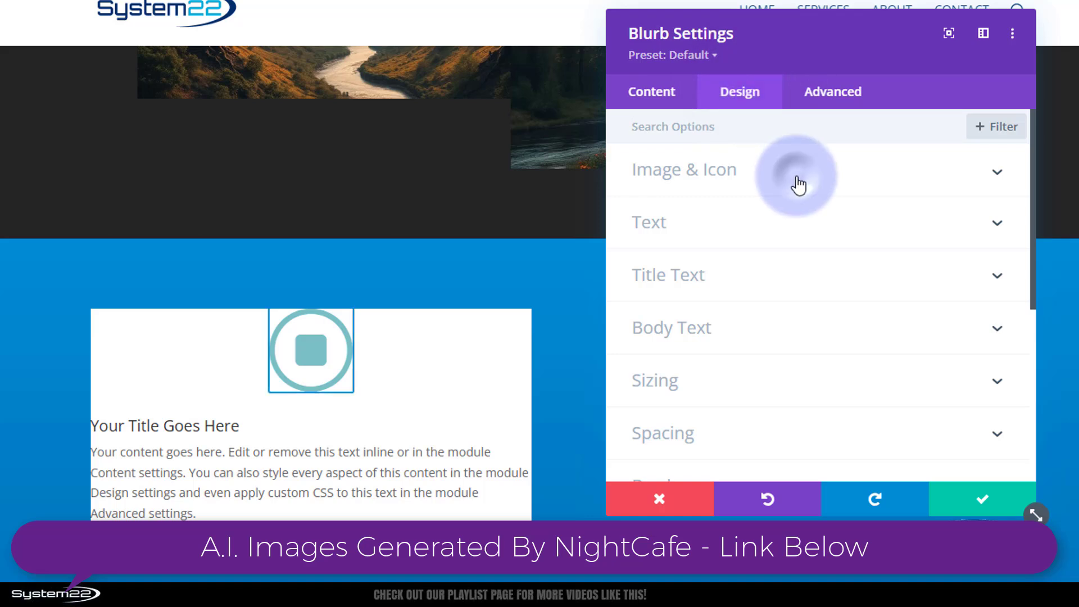
{"action": "left_click", "coordinate": [854, 242]}
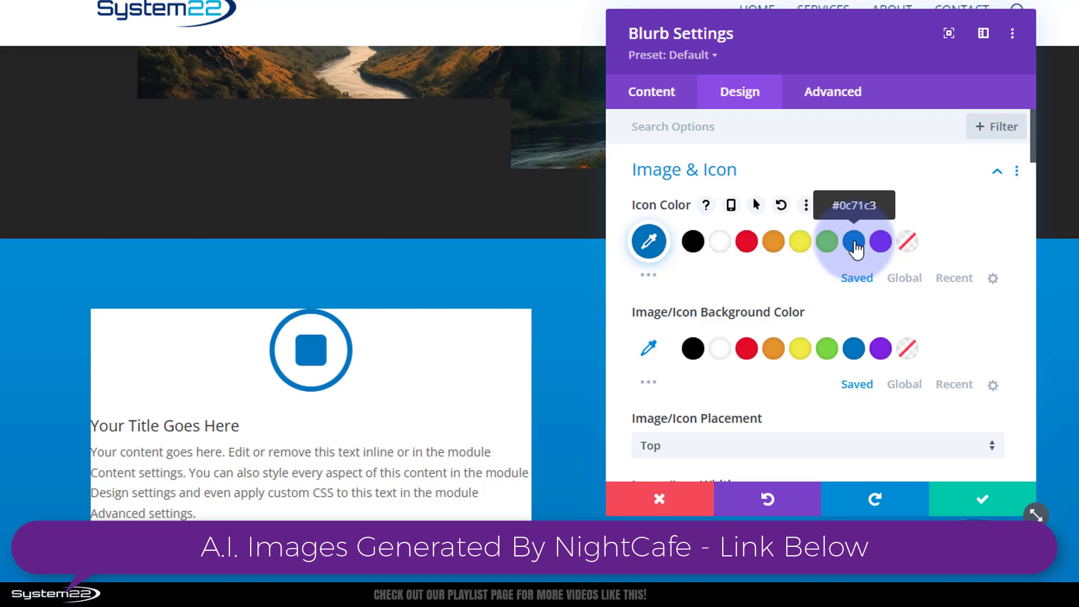
{"action": "scroll", "coordinate": [861, 302], "scroll_direction": "down", "scroll_amount": 3}
{"action": "left_click", "coordinate": [931, 350]}
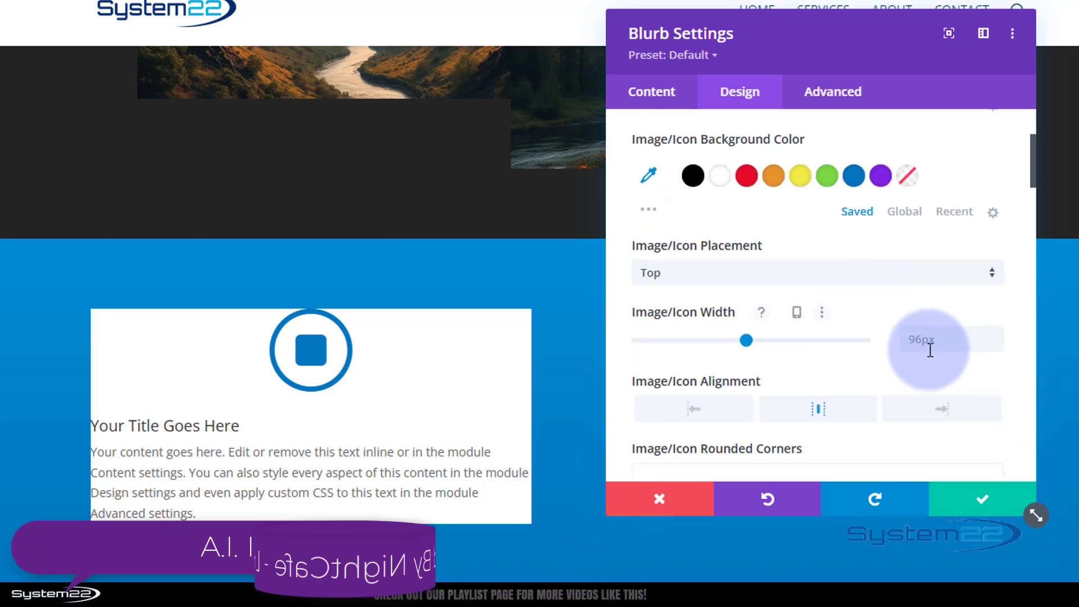
{"action": "left_click", "coordinate": [925, 343]}
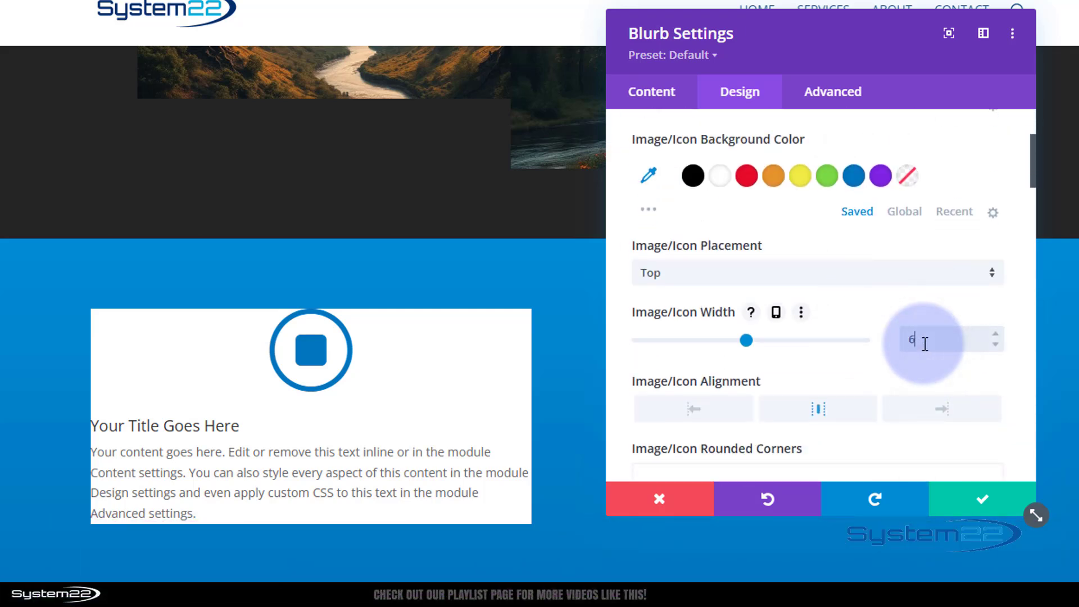
{"action": "type", "text": "60px"}
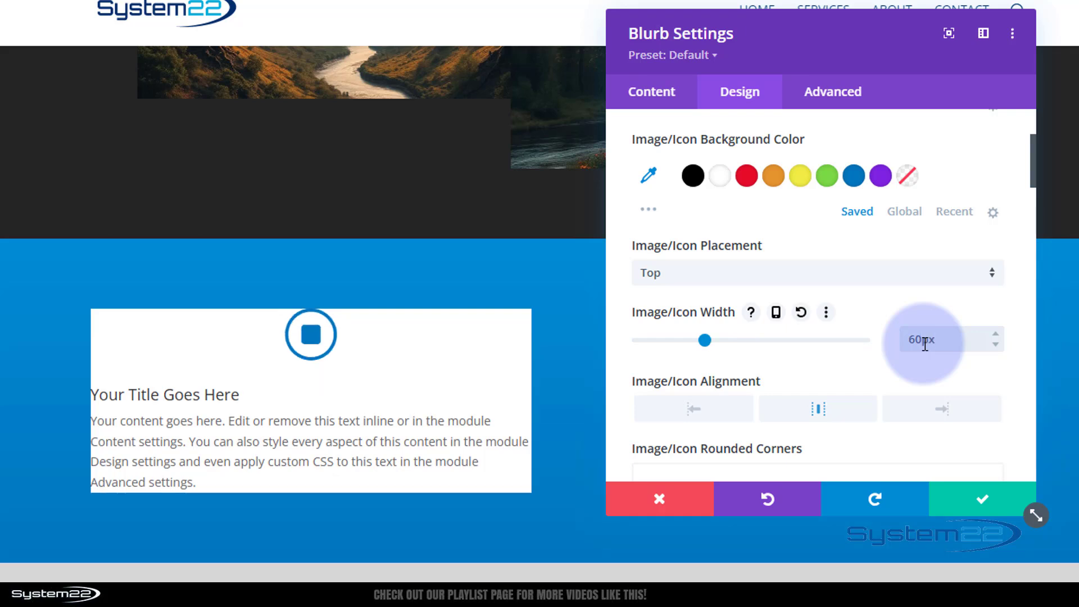
{"action": "scroll", "coordinate": [791, 357], "scroll_direction": "up", "scroll_amount": 3}
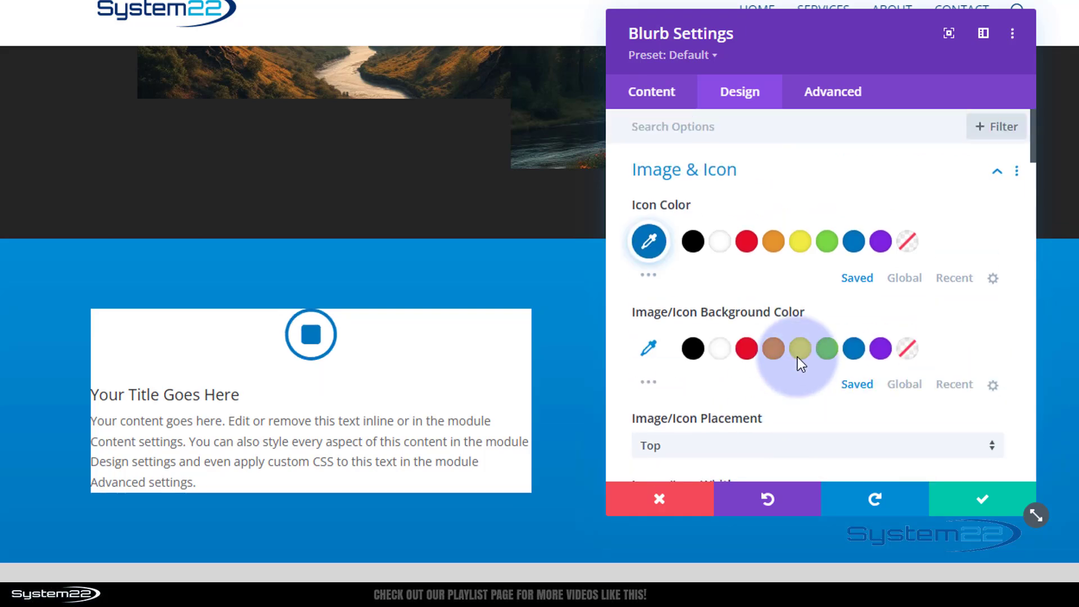
- Centre-align the blurb's title and body text
{"action": "left_click", "coordinate": [848, 175]}
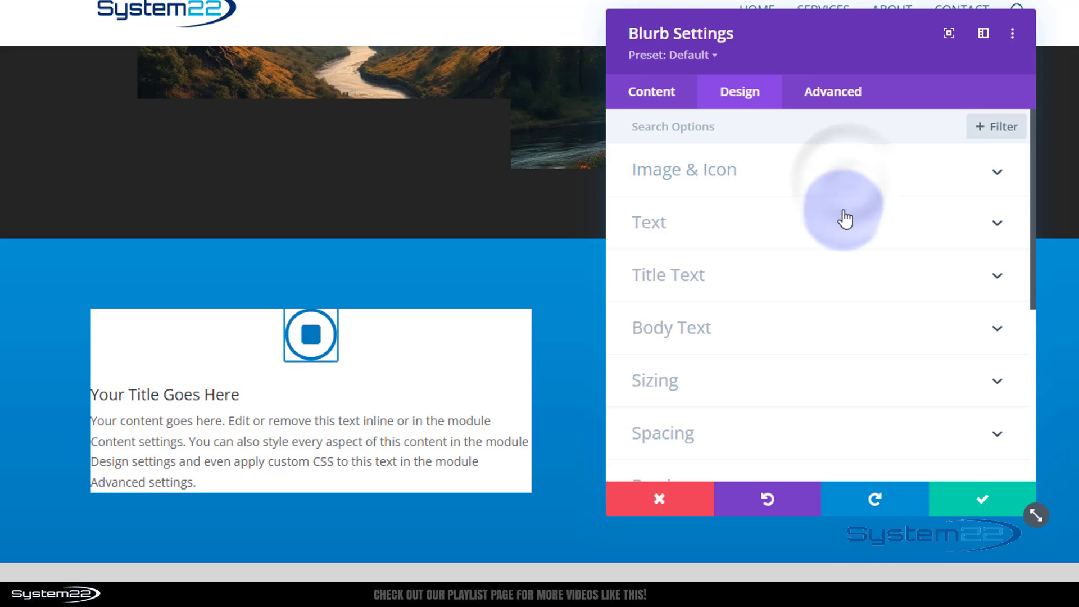
{"action": "left_click", "coordinate": [781, 230]}
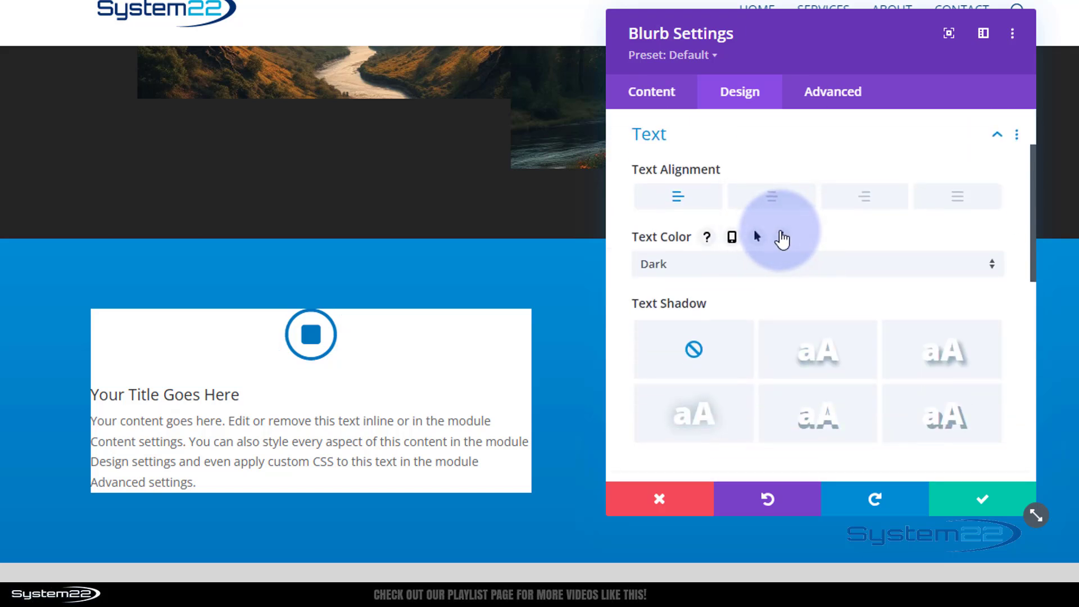
{"action": "left_click", "coordinate": [772, 197]}
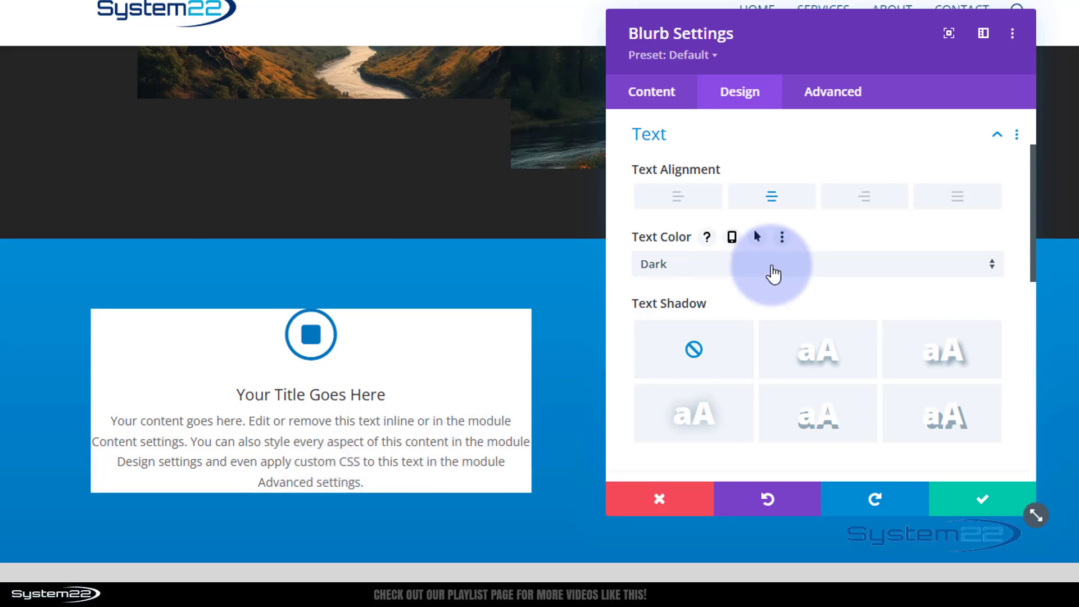
- Give the blurb 30px padding on top, bottom, left and right, and save
{"action": "scroll", "coordinate": [774, 275], "scroll_direction": "down", "scroll_amount": 5}
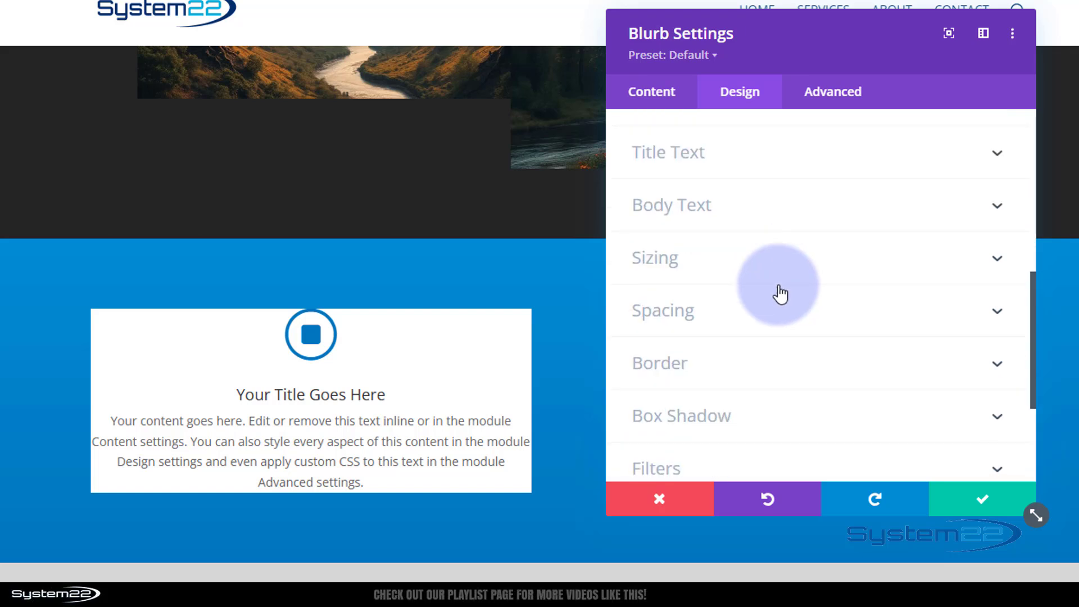
{"action": "left_click", "coordinate": [780, 330]}
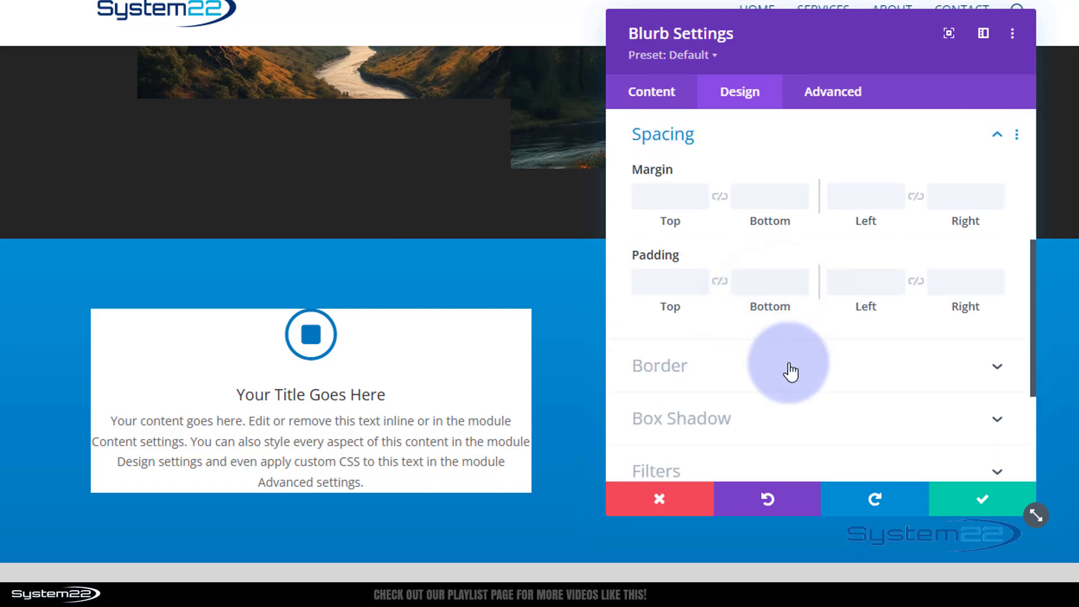
{"action": "left_click", "coordinate": [651, 280]}
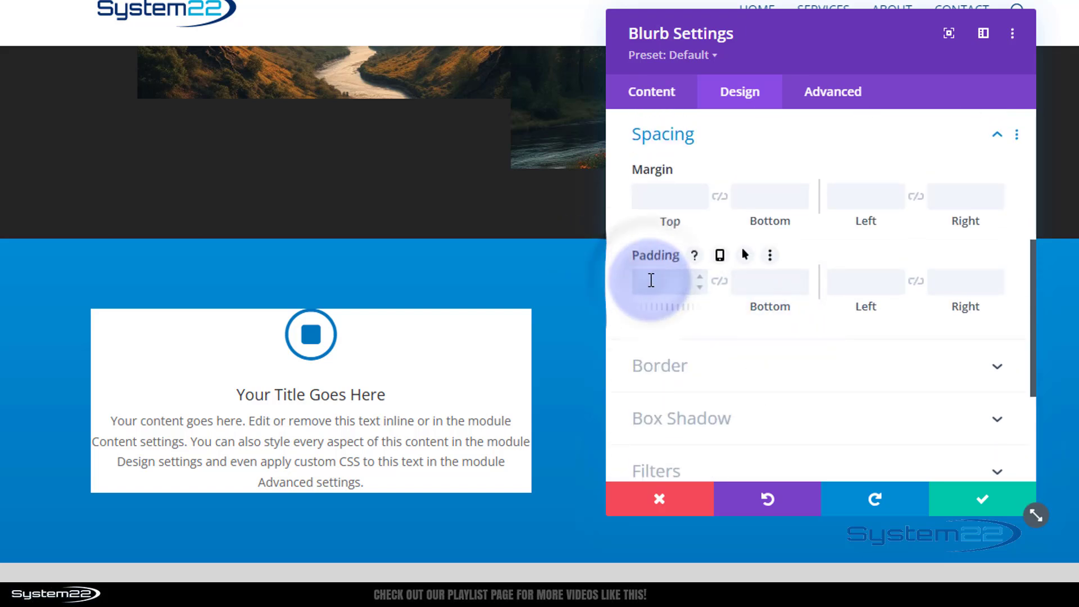
{"action": "type", "text": "30px"}
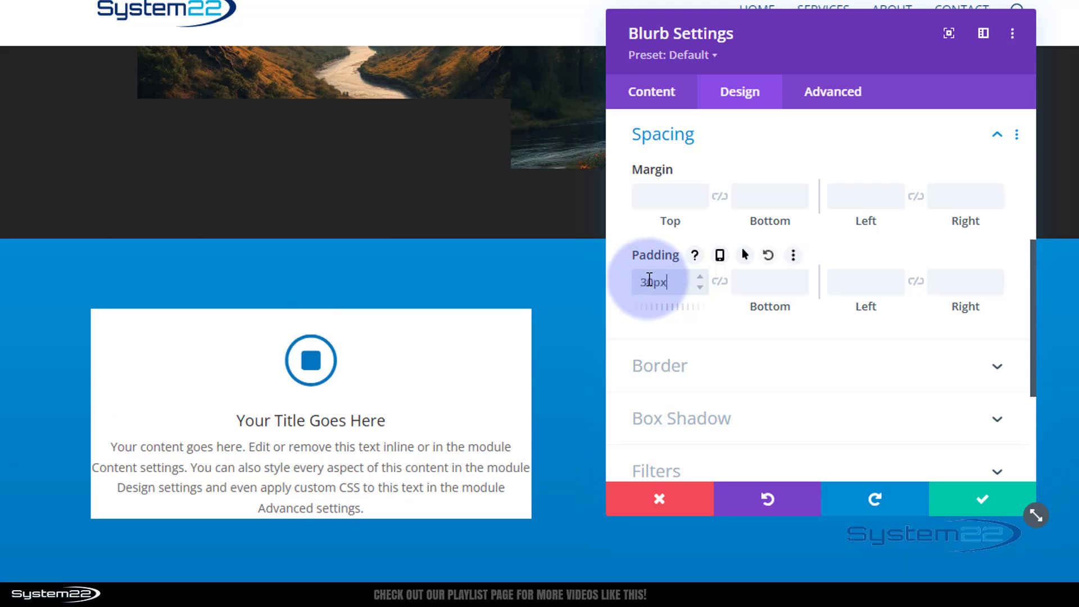
{"action": "left_click", "coordinate": [719, 281]}
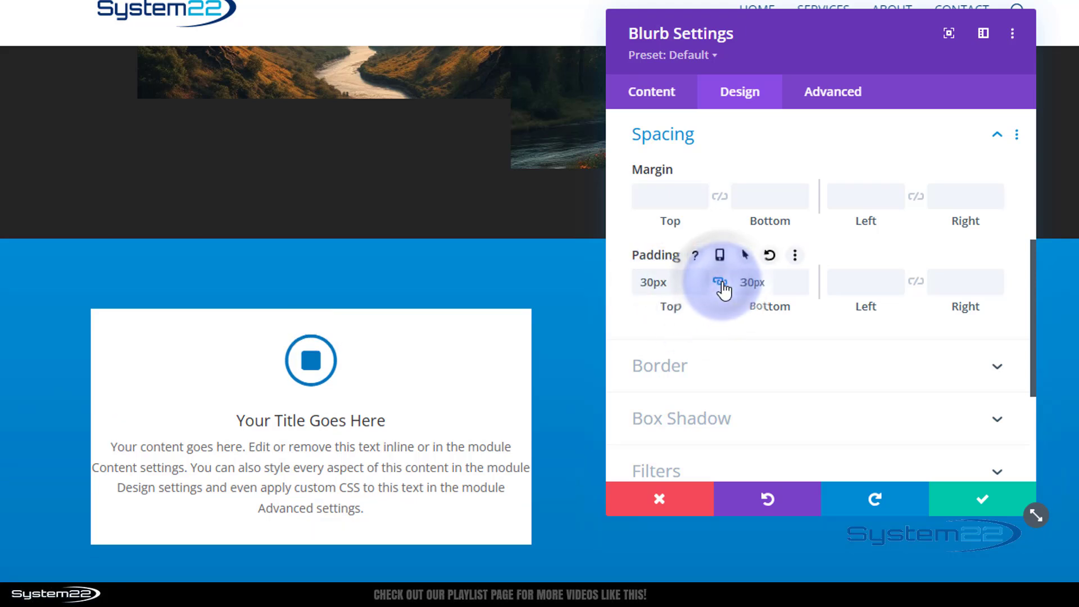
{"action": "left_click", "coordinate": [857, 280]}
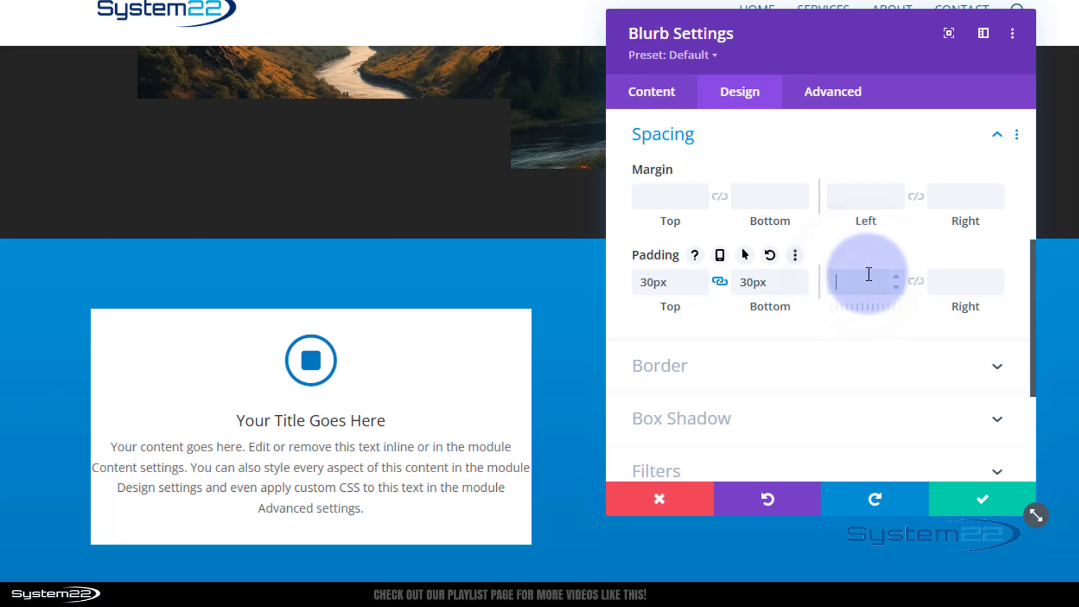
{"action": "type", "text": "30px"}
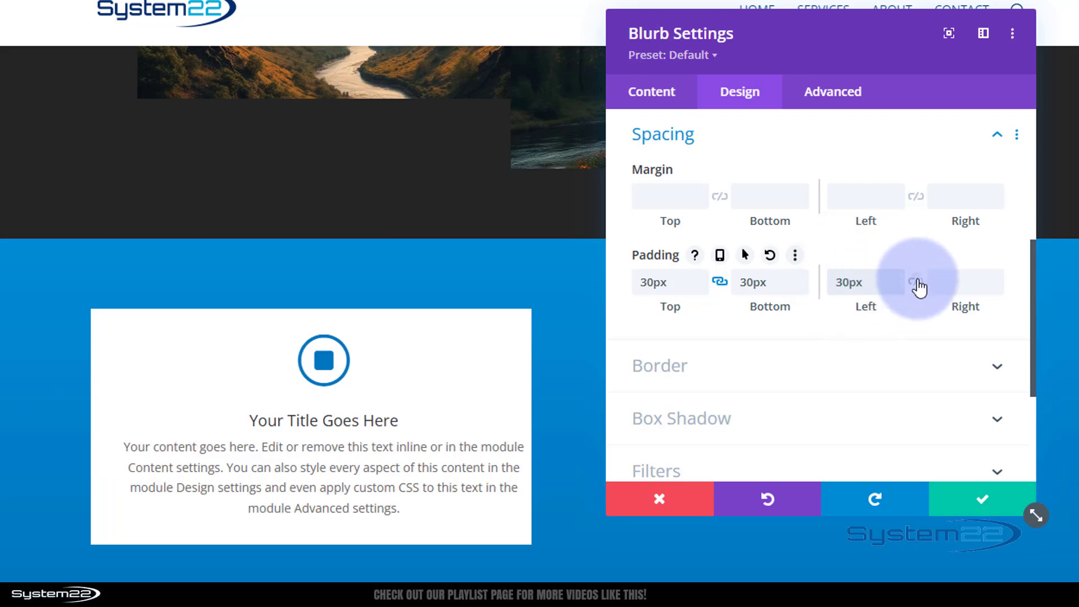
{"action": "left_click", "coordinate": [916, 283]}
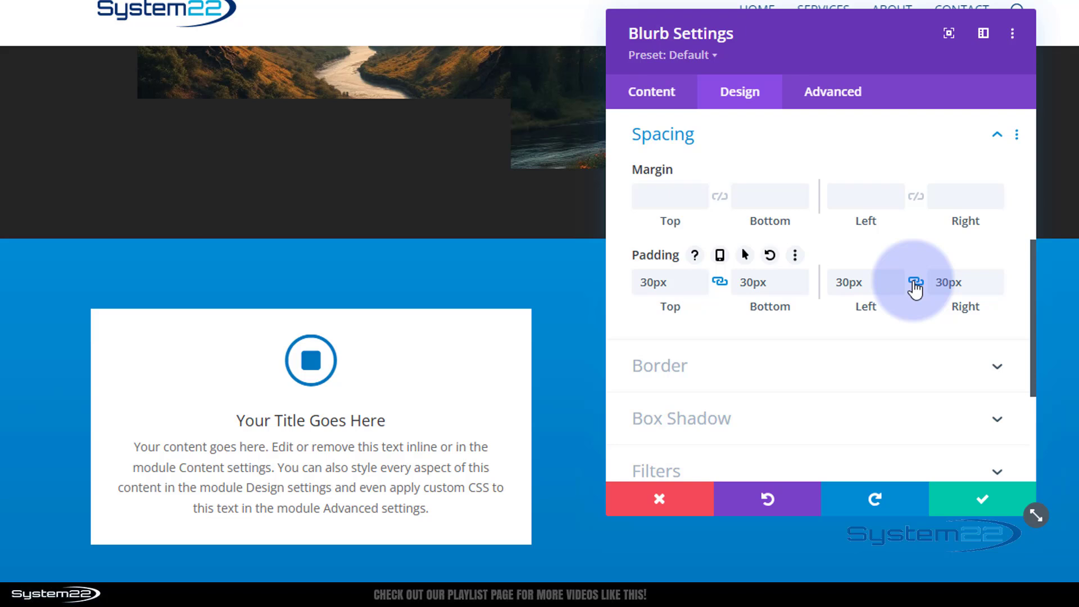
{"action": "left_click", "coordinate": [987, 507]}
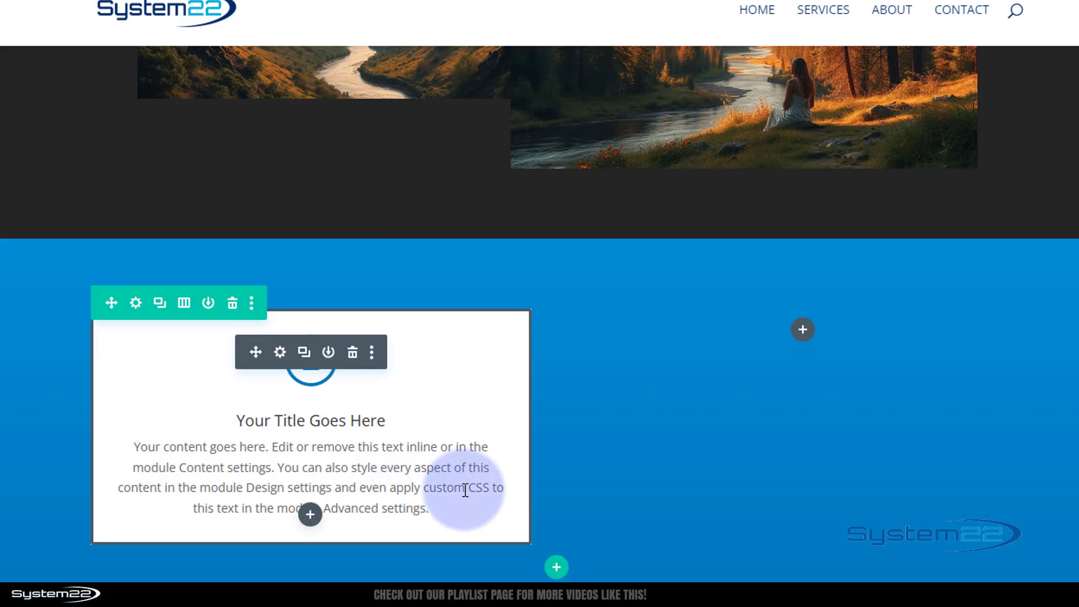
- Set the first column's background image to the icy cave tunnel picture and save
{"action": "left_click", "coordinate": [135, 304]}
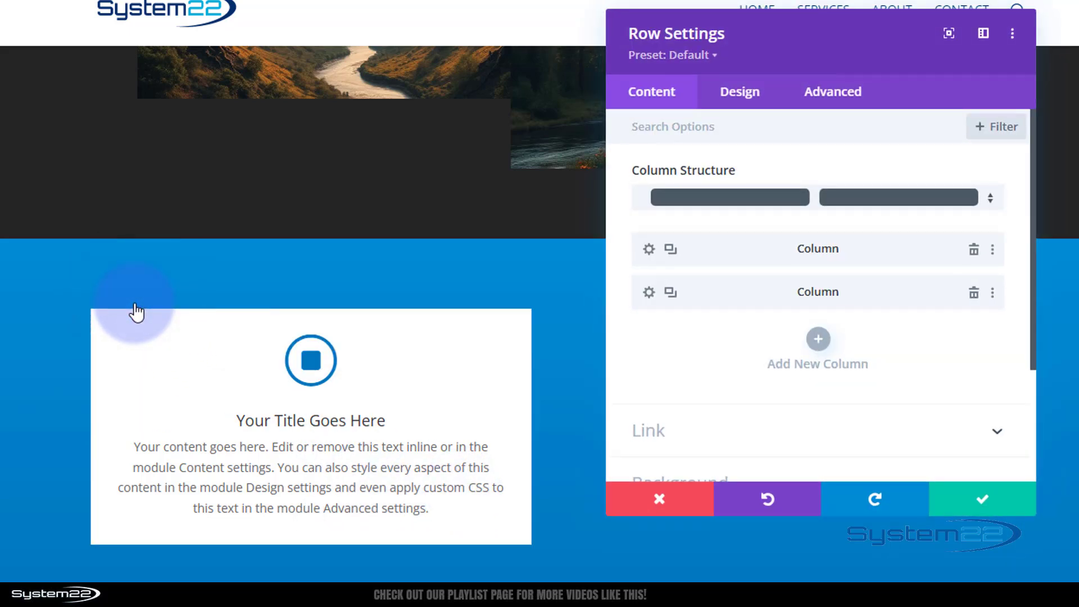
{"action": "left_click", "coordinate": [649, 248]}
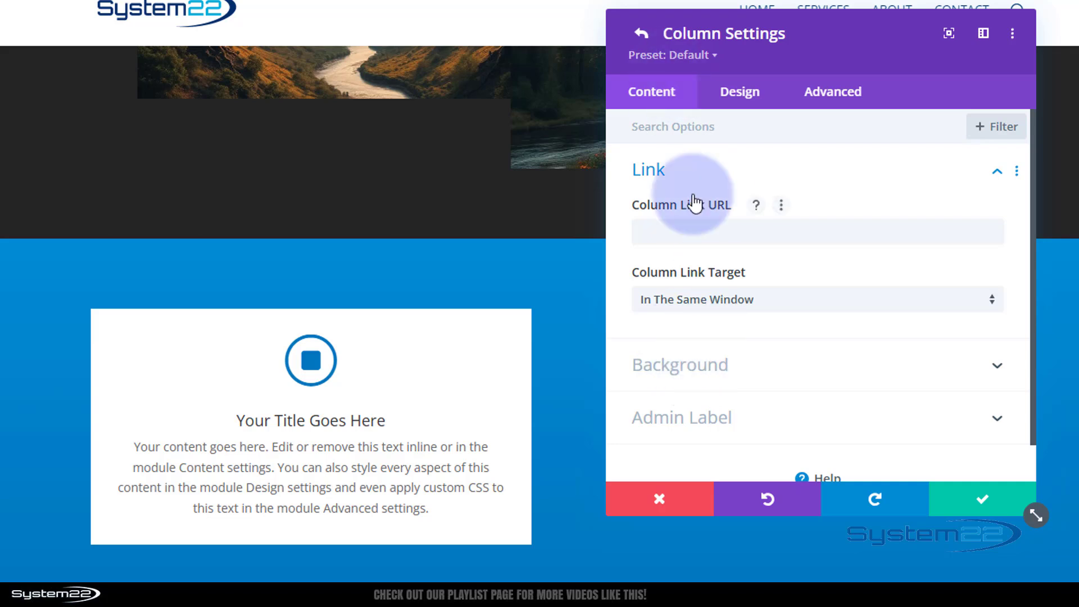
{"action": "left_click", "coordinate": [802, 387]}
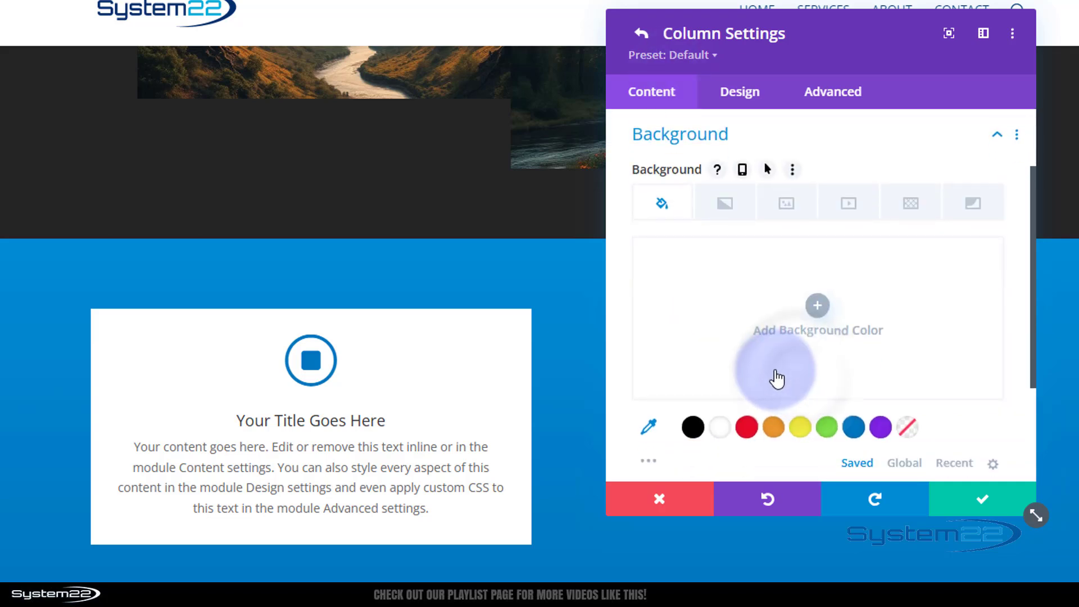
{"action": "left_click", "coordinate": [785, 205]}
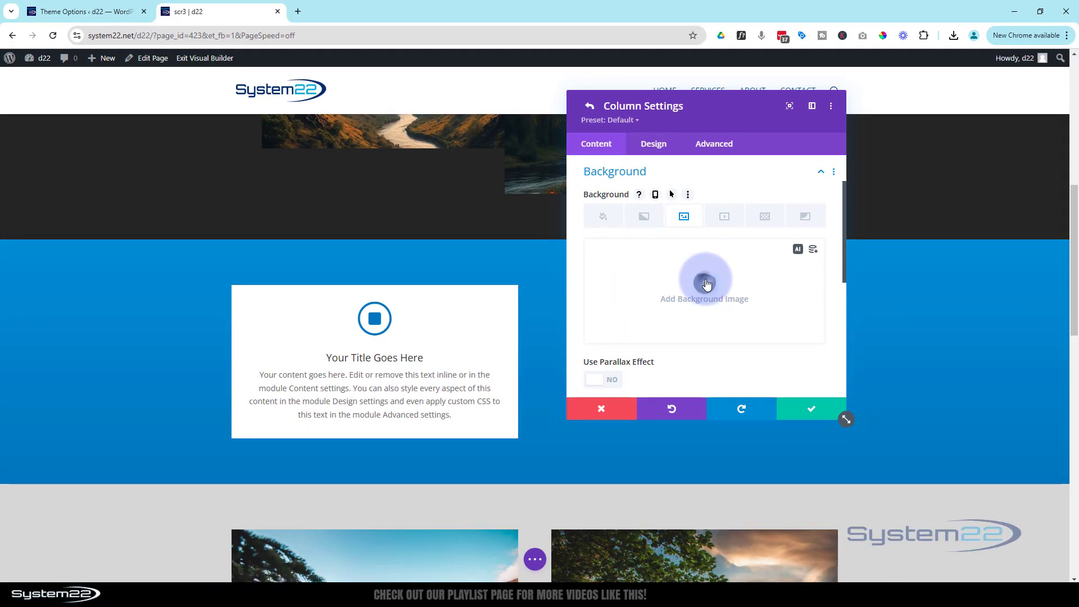
{"action": "left_click", "coordinate": [707, 284]}
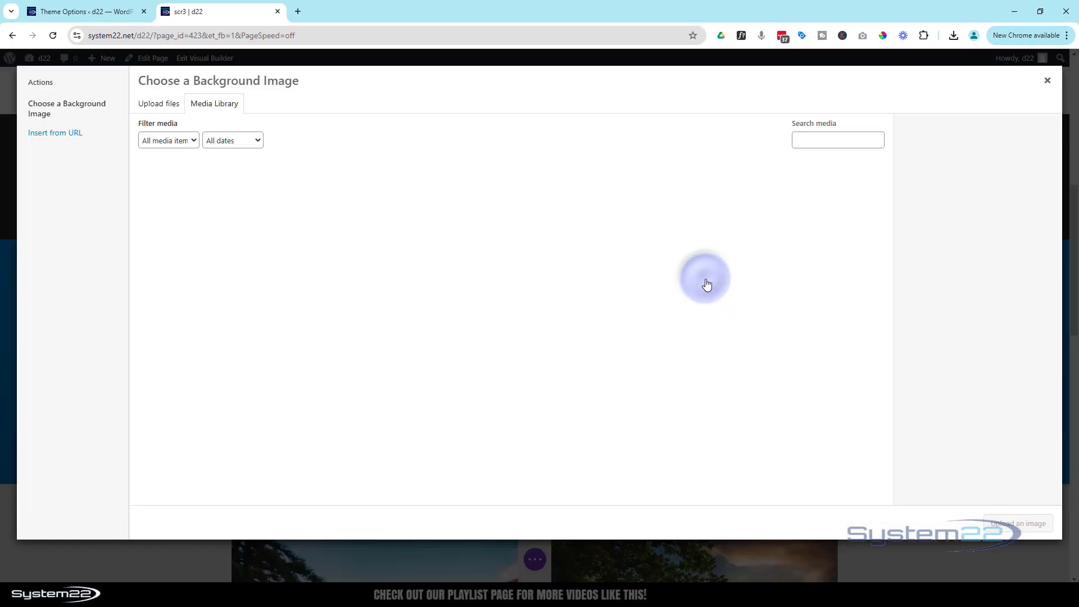
{"action": "left_click", "coordinate": [747, 281]}
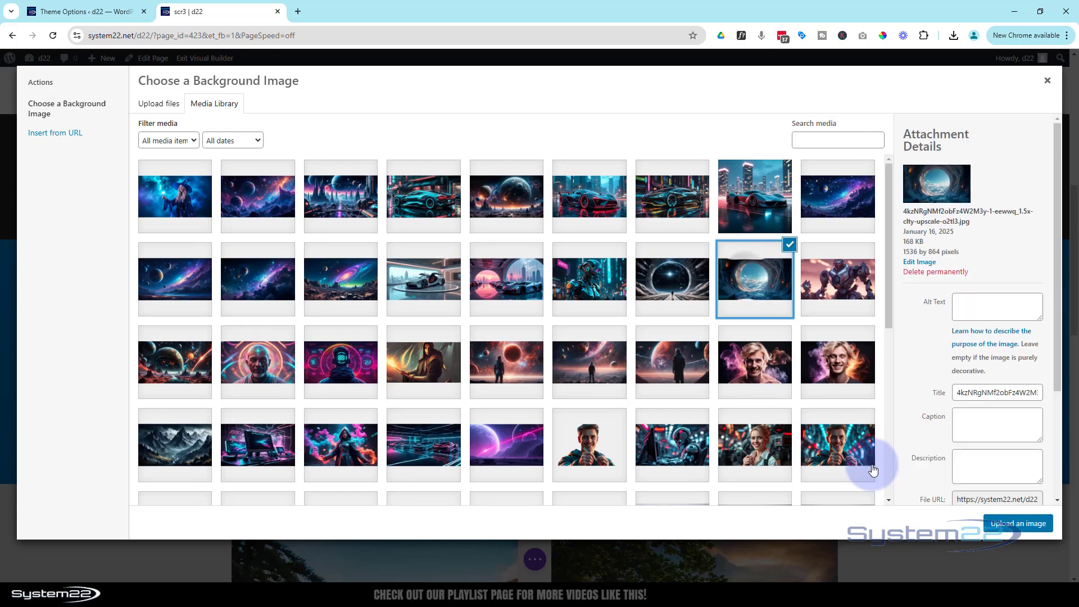
{"action": "left_click", "coordinate": [1026, 528]}
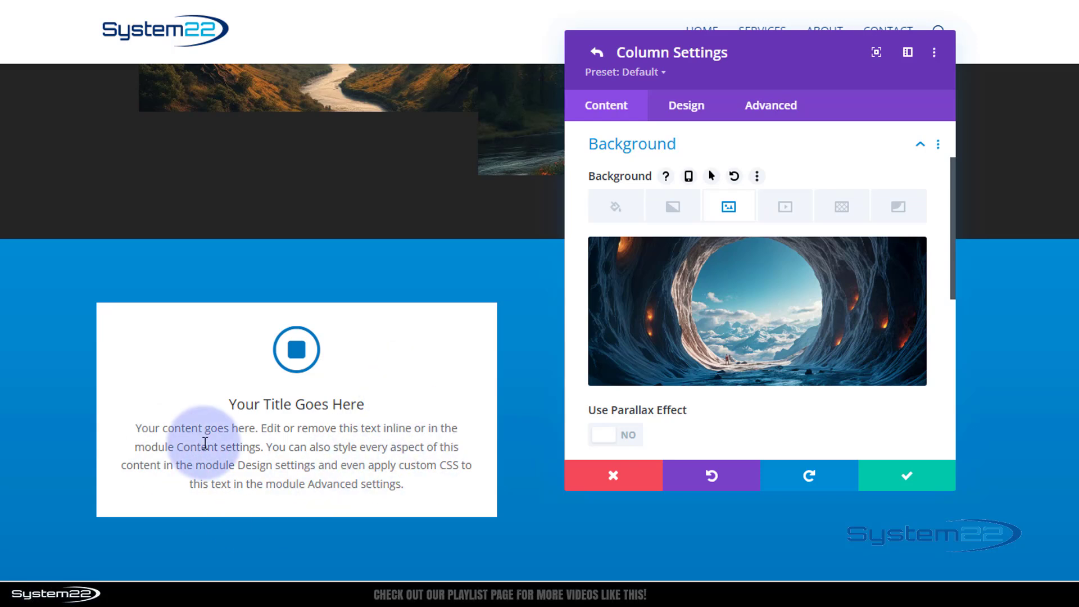
{"action": "left_click", "coordinate": [919, 483]}
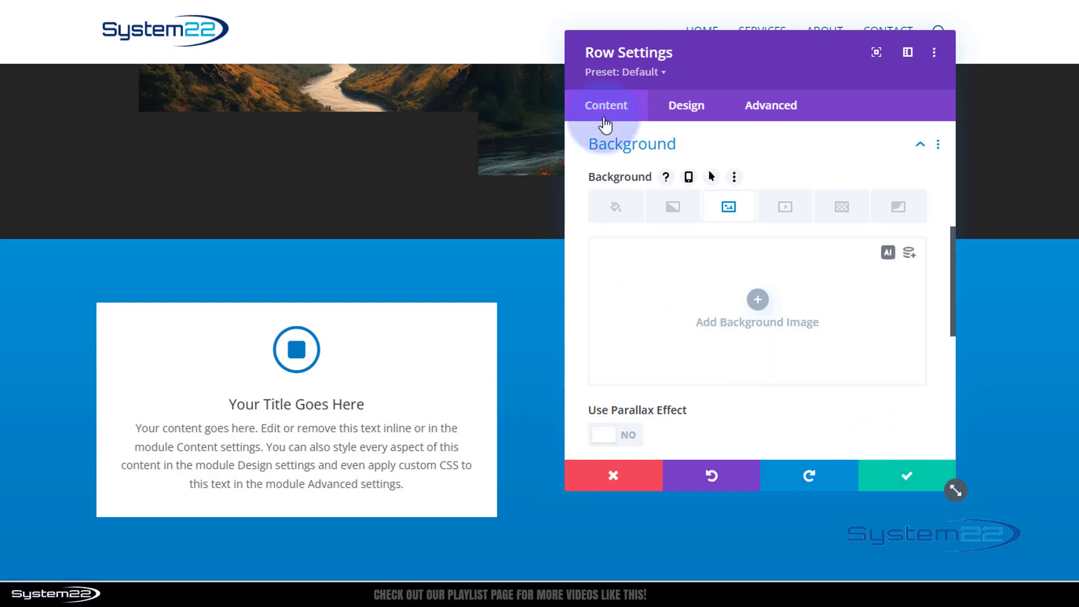
- Use the white sports car image as the second column's background, then save the row
{"action": "scroll", "coordinate": [666, 295], "scroll_direction": "up", "scroll_amount": 5}
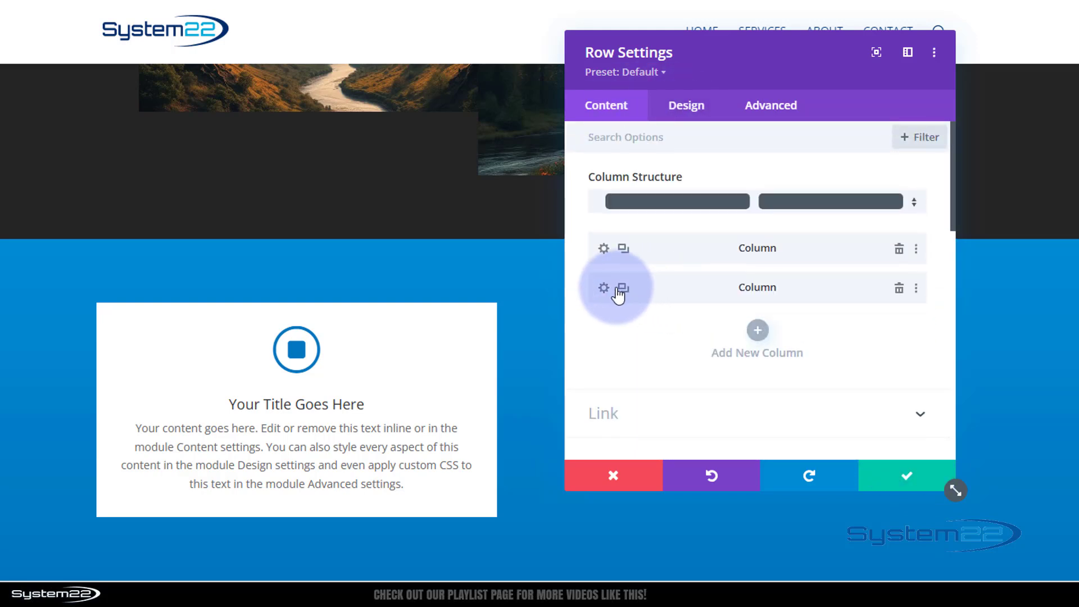
{"action": "left_click", "coordinate": [604, 288]}
{"action": "left_click", "coordinate": [728, 294]}
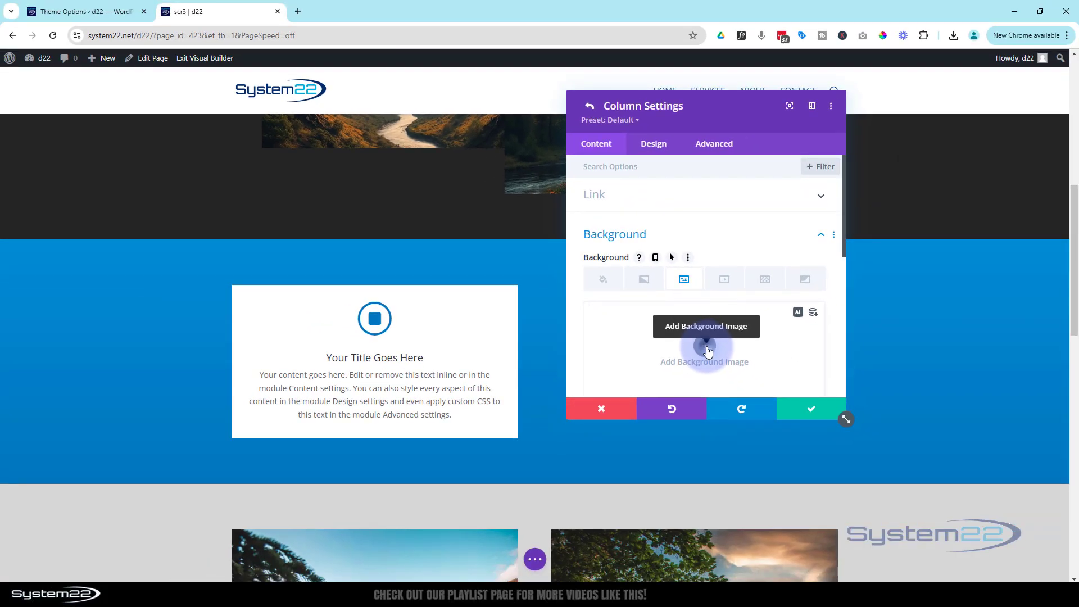
{"action": "left_click", "coordinate": [707, 351]}
{"action": "left_click", "coordinate": [439, 284]}
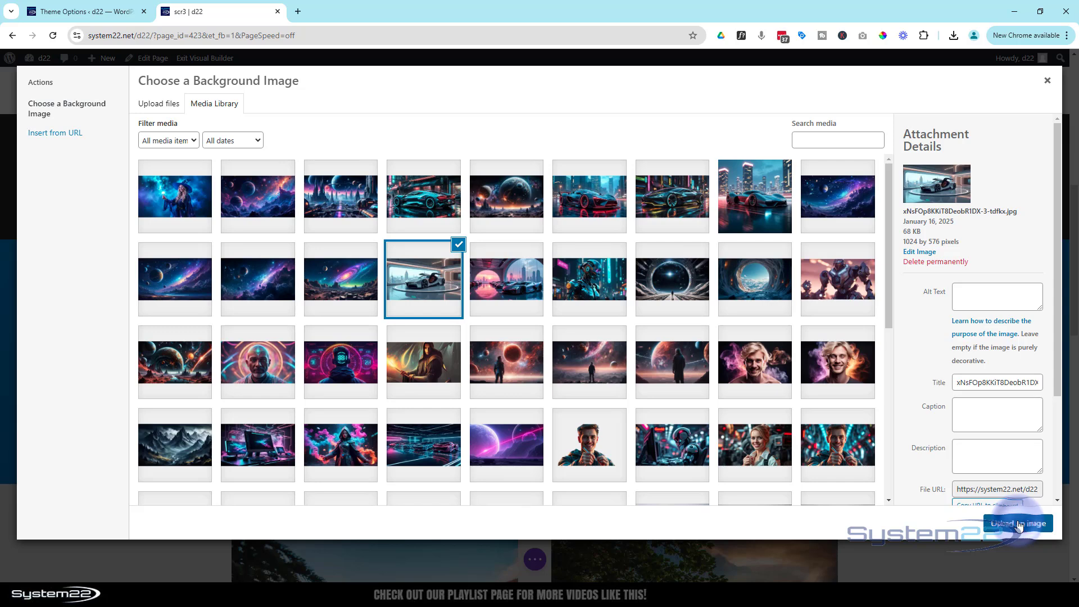
{"action": "left_click", "coordinate": [1019, 525]}
{"action": "left_click", "coordinate": [820, 417]}
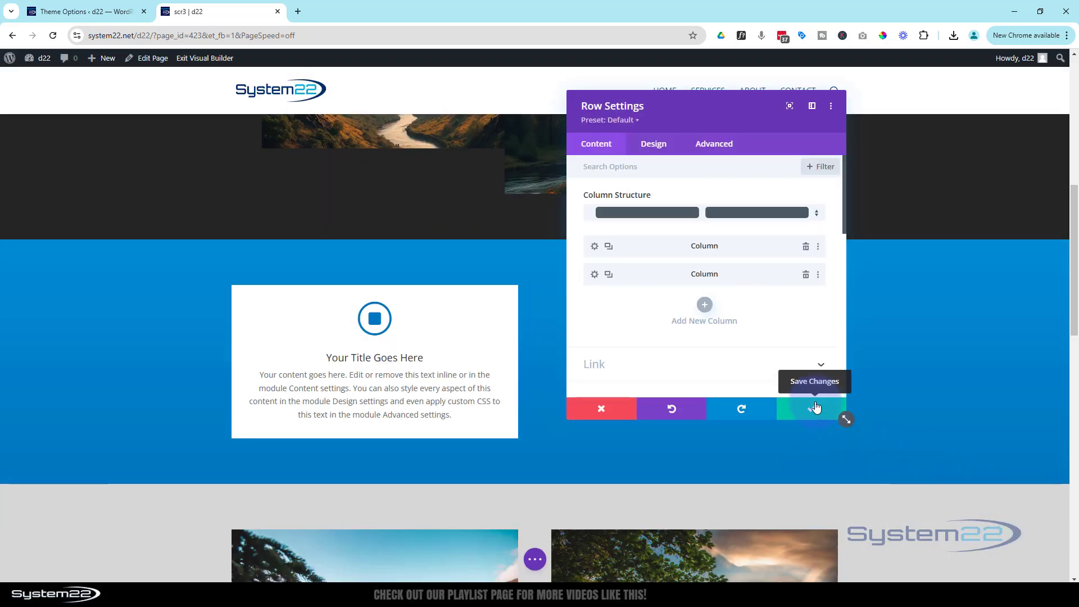
{"action": "left_click", "coordinate": [816, 407]}
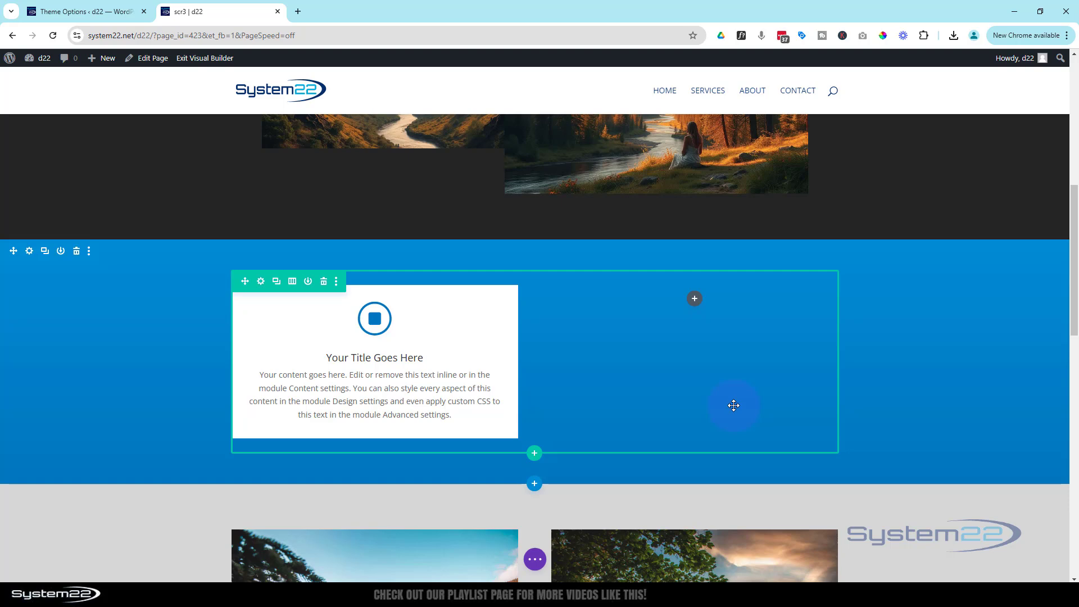
{"action": "scroll", "coordinate": [734, 405], "scroll_direction": "up", "scroll_amount": 4}
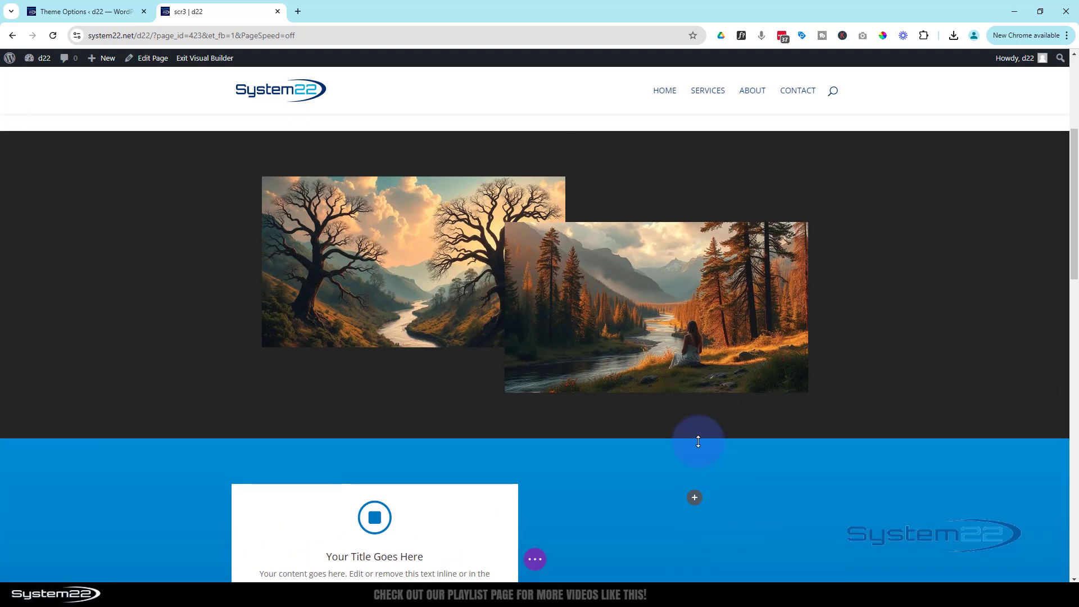
{"action": "scroll", "coordinate": [698, 442], "scroll_direction": "up", "scroll_amount": 2}
{"action": "scroll", "coordinate": [698, 442], "scroll_direction": "down", "scroll_amount": 2}
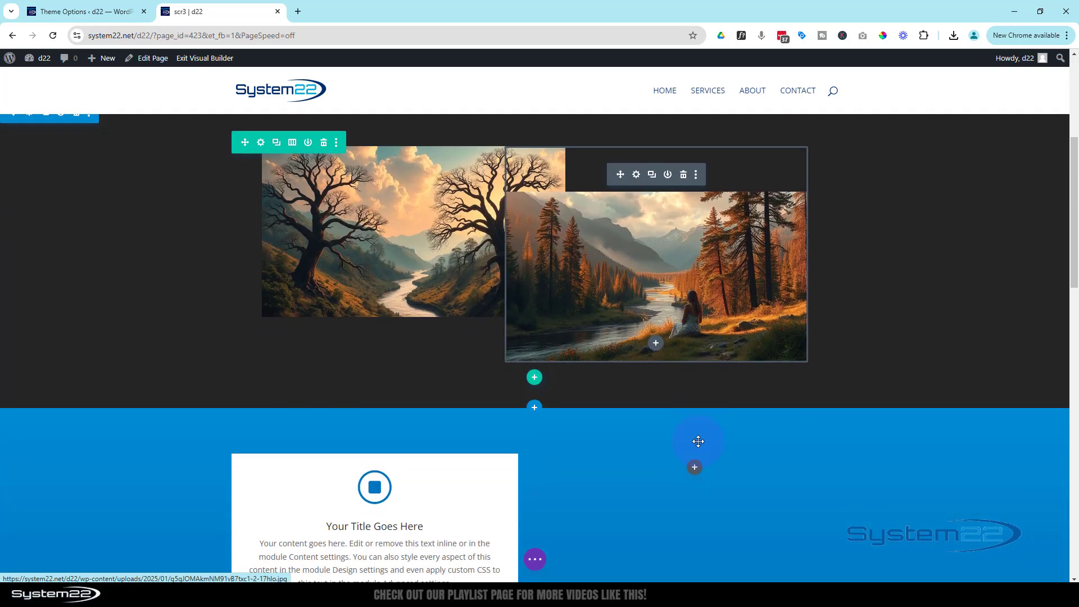
{"action": "scroll", "coordinate": [698, 442], "scroll_direction": "down", "scroll_amount": 3}
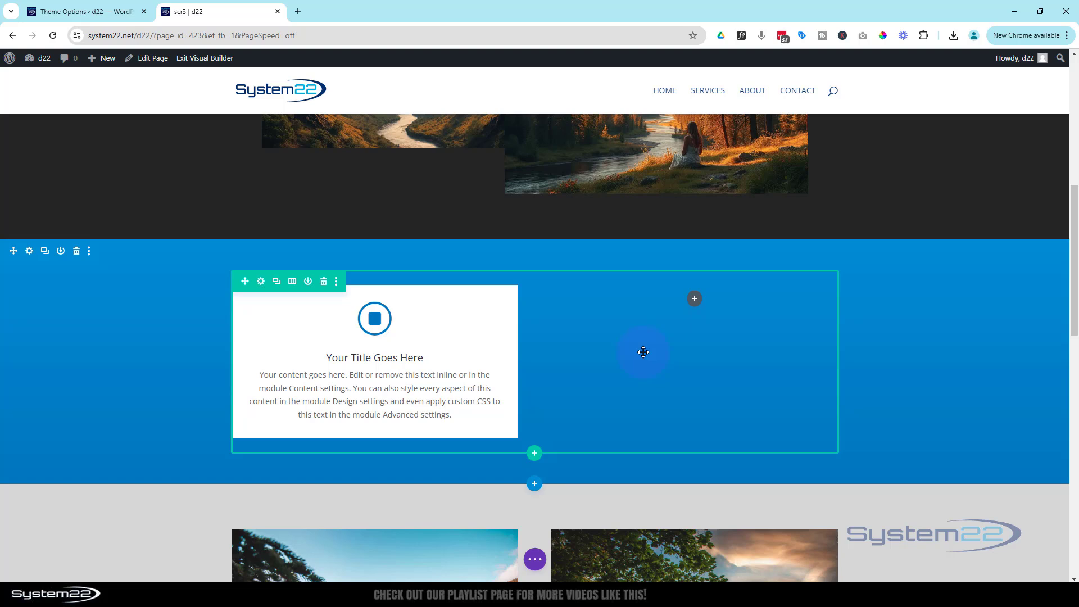
{"action": "scroll", "coordinate": [643, 352], "scroll_direction": "down", "scroll_amount": 1}
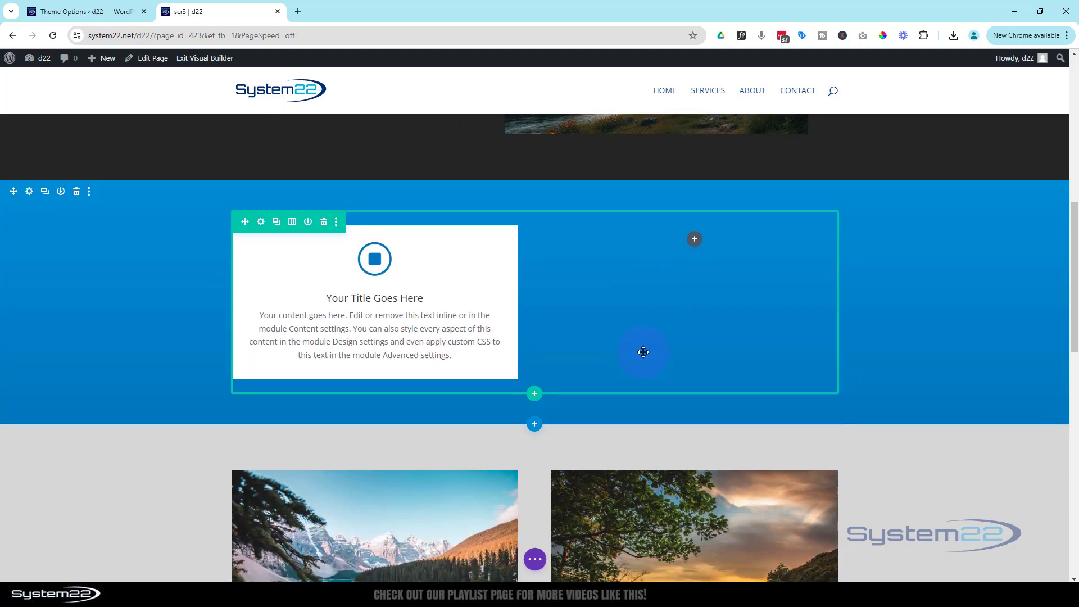
{"action": "scroll", "coordinate": [642, 352], "scroll_direction": "down", "scroll_amount": 1}
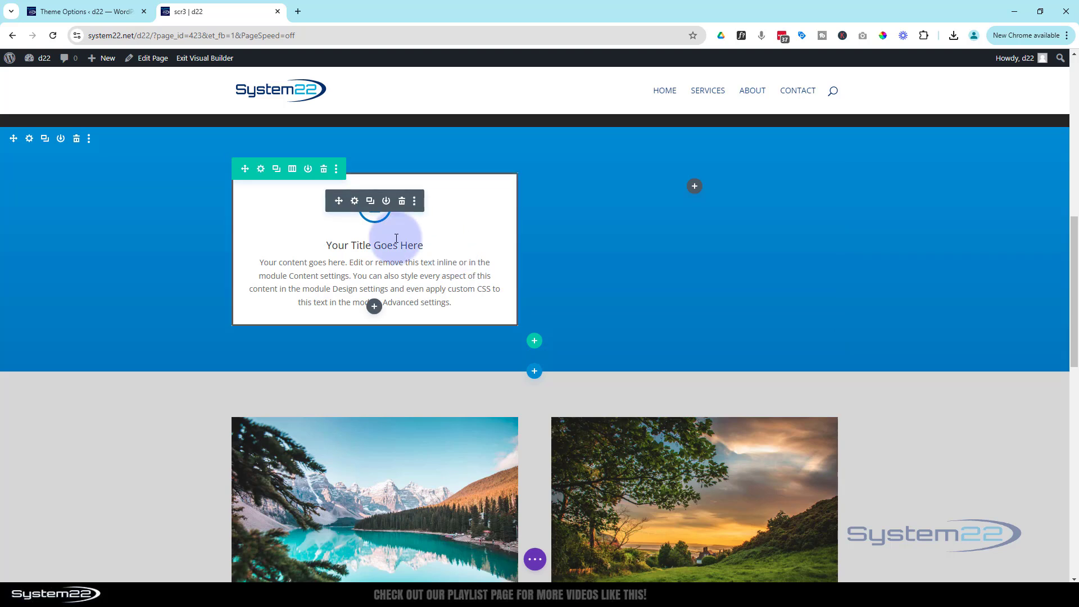
- Turn on the Fading In and Out scroll effect for the blurb card
{"action": "left_click", "coordinate": [356, 201]}
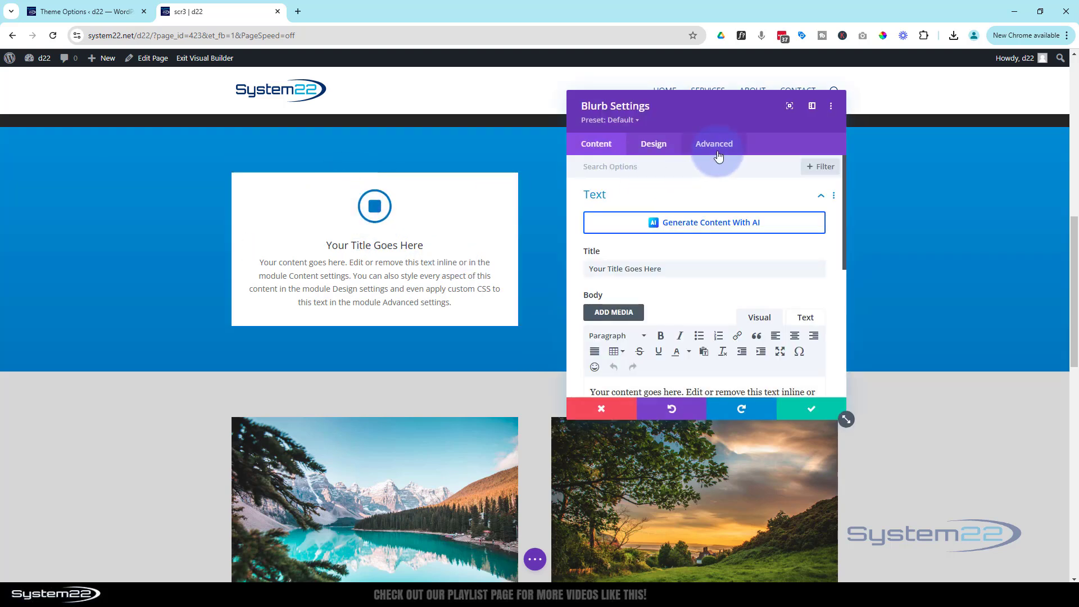
{"action": "left_click", "coordinate": [714, 144]}
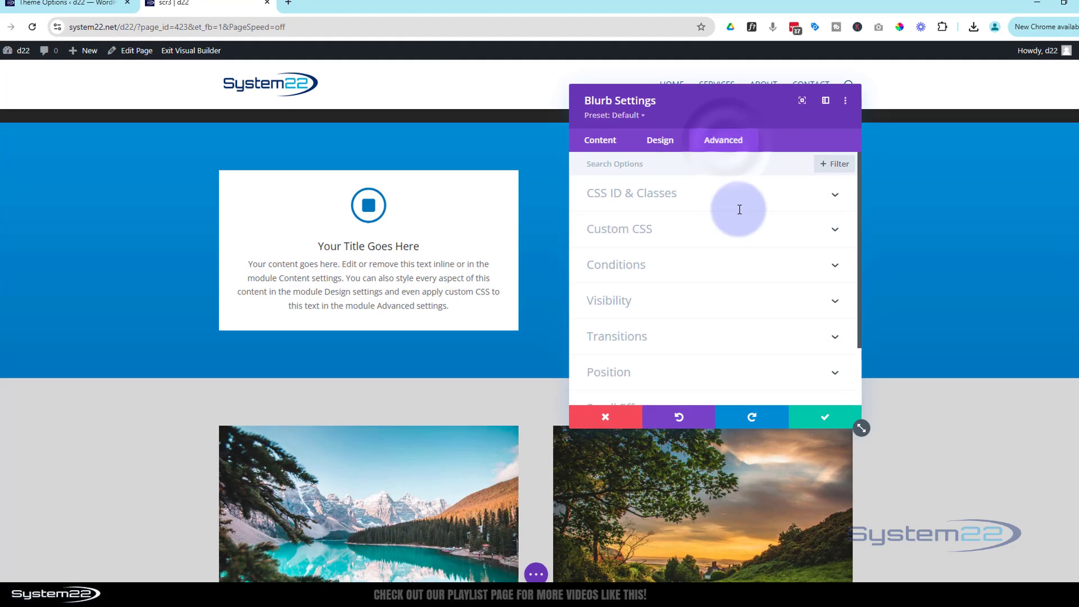
{"action": "scroll", "coordinate": [855, 347], "scroll_direction": "down", "scroll_amount": 2}
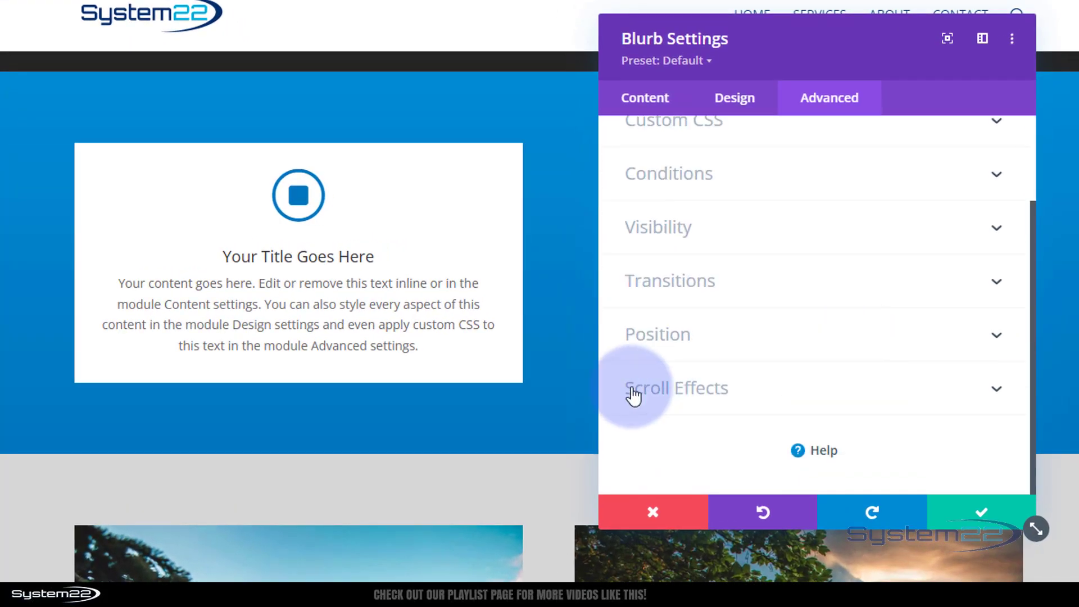
{"action": "left_click", "coordinate": [807, 401]}
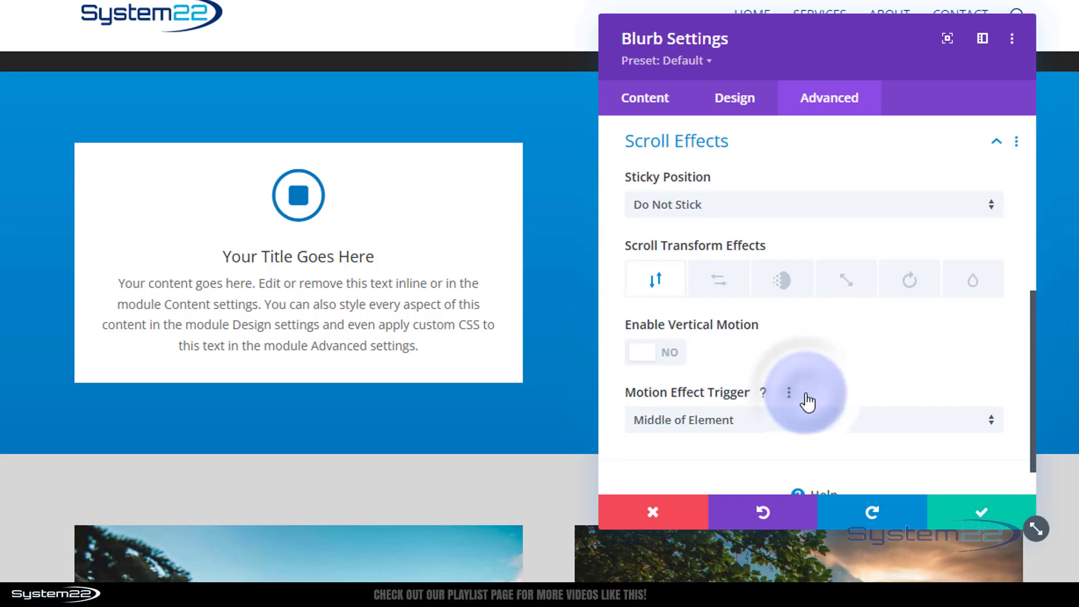
{"action": "left_click", "coordinate": [781, 281]}
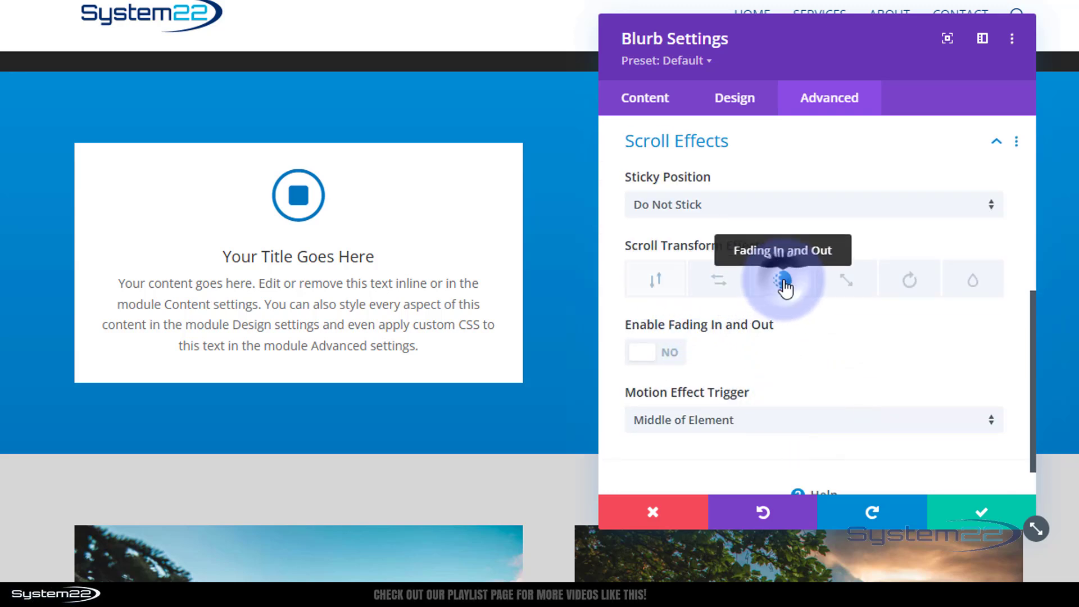
{"action": "left_click", "coordinate": [668, 352]}
- Scroll the page to preview the blurb fading in from 0% to full opacity
{"action": "scroll", "coordinate": [734, 351], "scroll_direction": "down", "scroll_amount": 3}
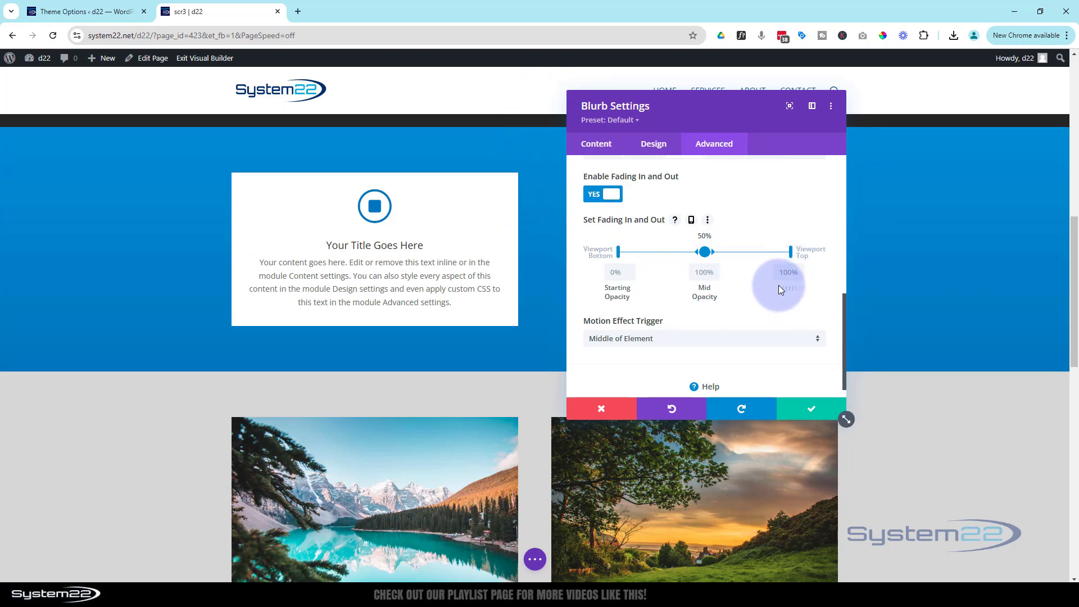
{"action": "scroll", "coordinate": [568, 340], "scroll_direction": "up", "scroll_amount": 3}
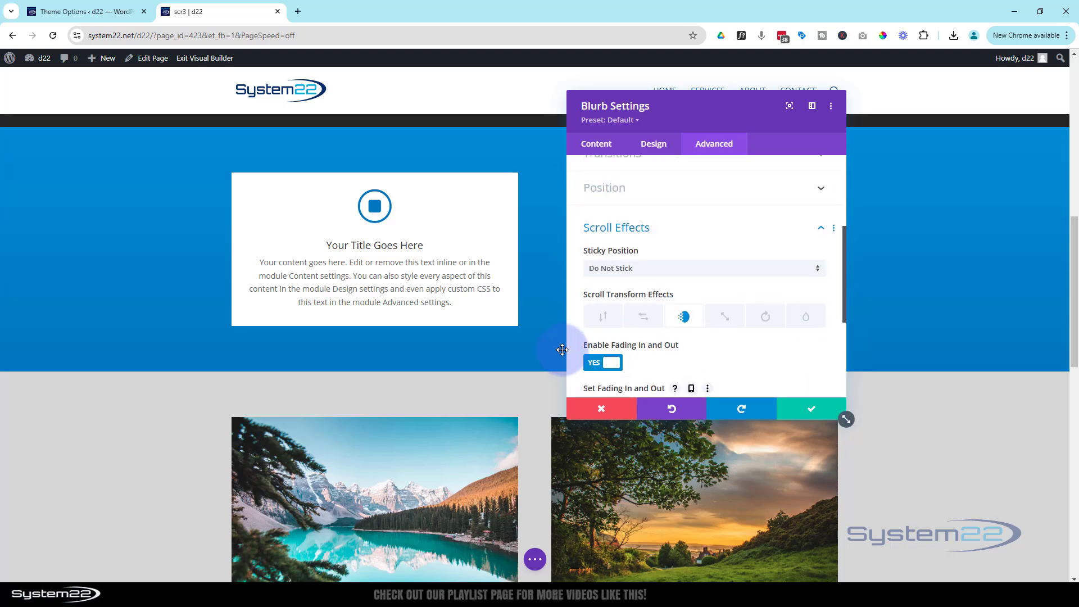
{"action": "scroll", "coordinate": [548, 353], "scroll_direction": "up", "scroll_amount": 5}
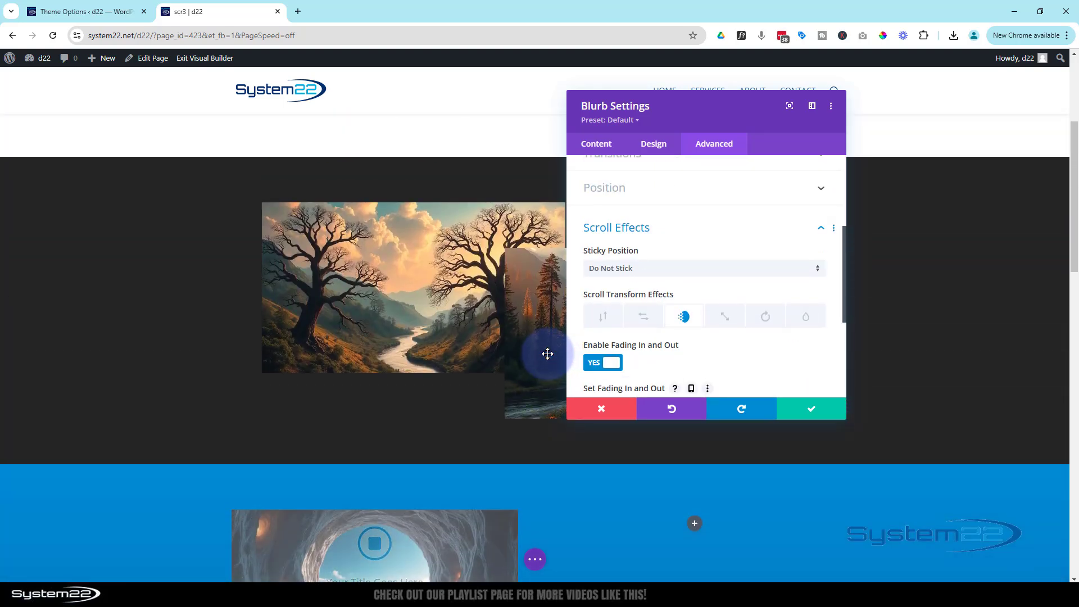
{"action": "scroll", "coordinate": [547, 354], "scroll_direction": "down", "scroll_amount": 2}
{"action": "scroll", "coordinate": [547, 354], "scroll_direction": "up", "scroll_amount": 2}
{"action": "scroll", "coordinate": [542, 356], "scroll_direction": "down", "scroll_amount": 3}
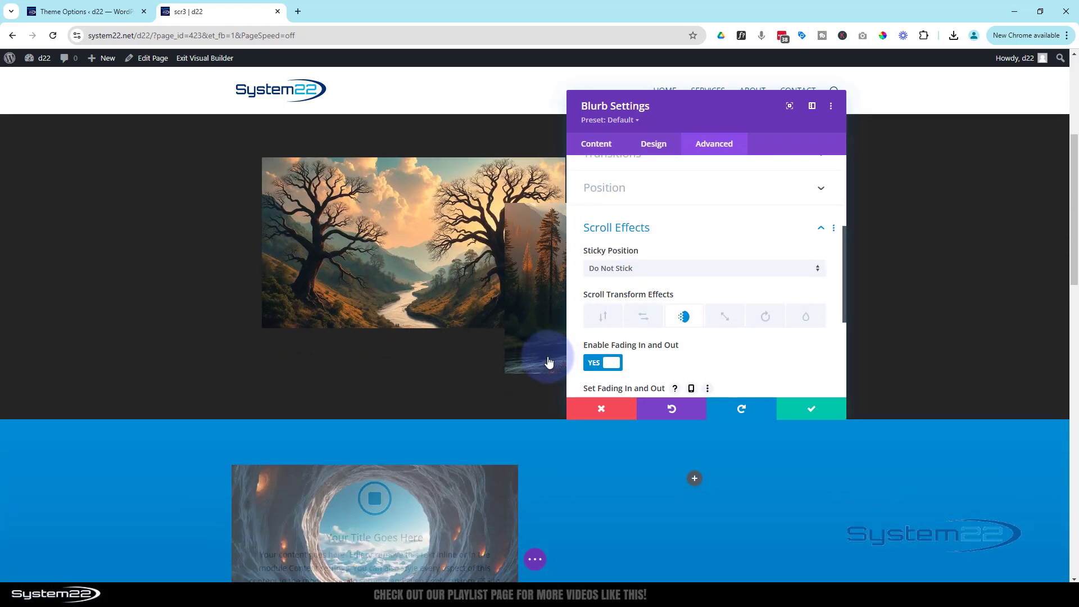
{"action": "scroll", "coordinate": [661, 299], "scroll_direction": "down", "scroll_amount": 3}
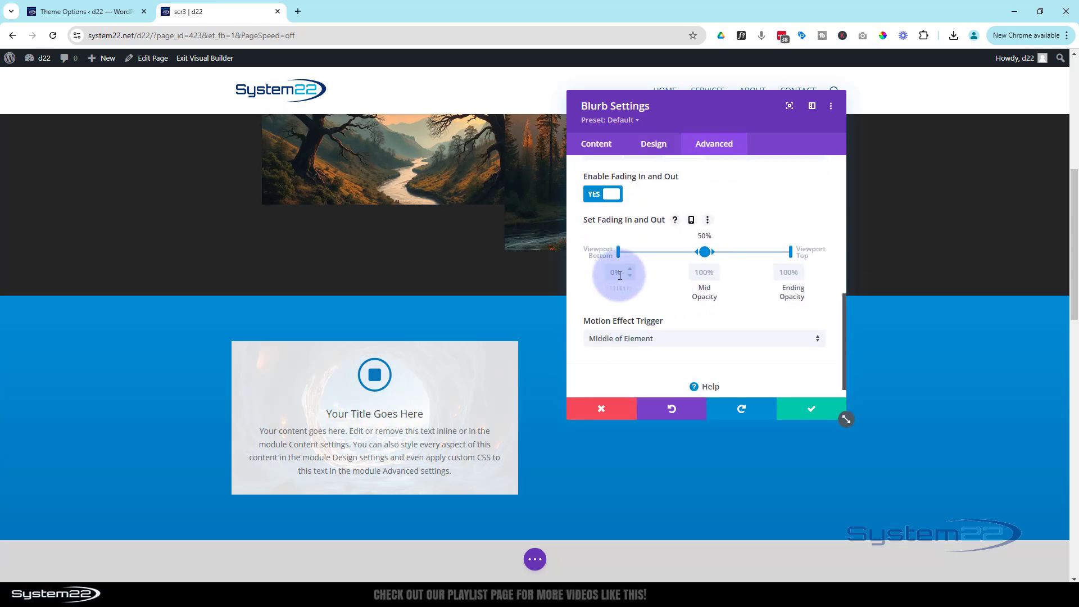
{"action": "scroll", "coordinate": [542, 430], "scroll_direction": "up", "scroll_amount": 3}
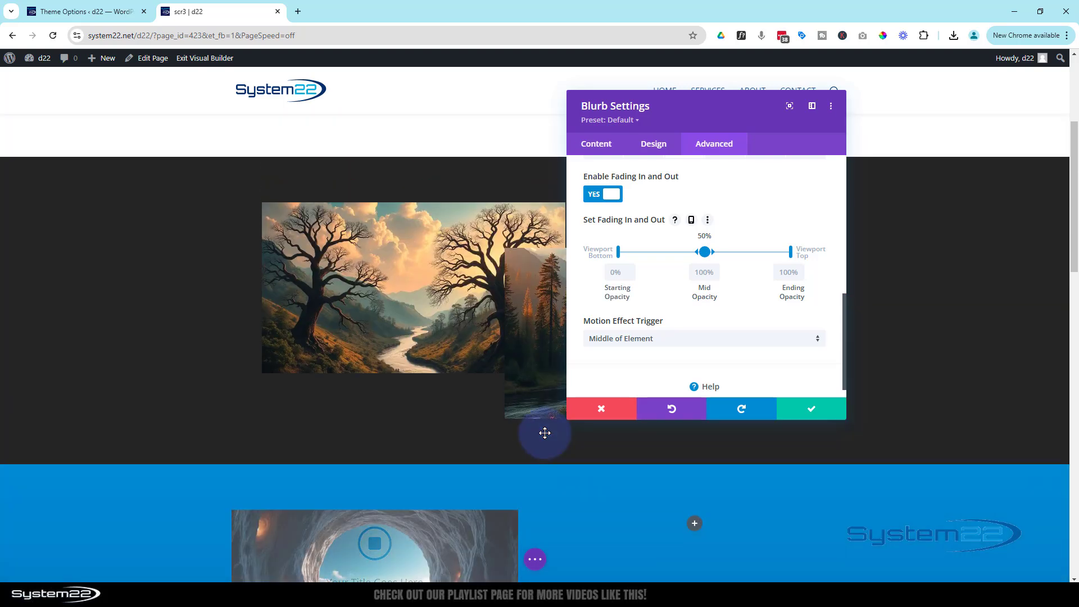
{"action": "scroll", "coordinate": [545, 432], "scroll_direction": "down", "scroll_amount": 2}
{"action": "scroll", "coordinate": [545, 431], "scroll_direction": "down", "scroll_amount": 1}
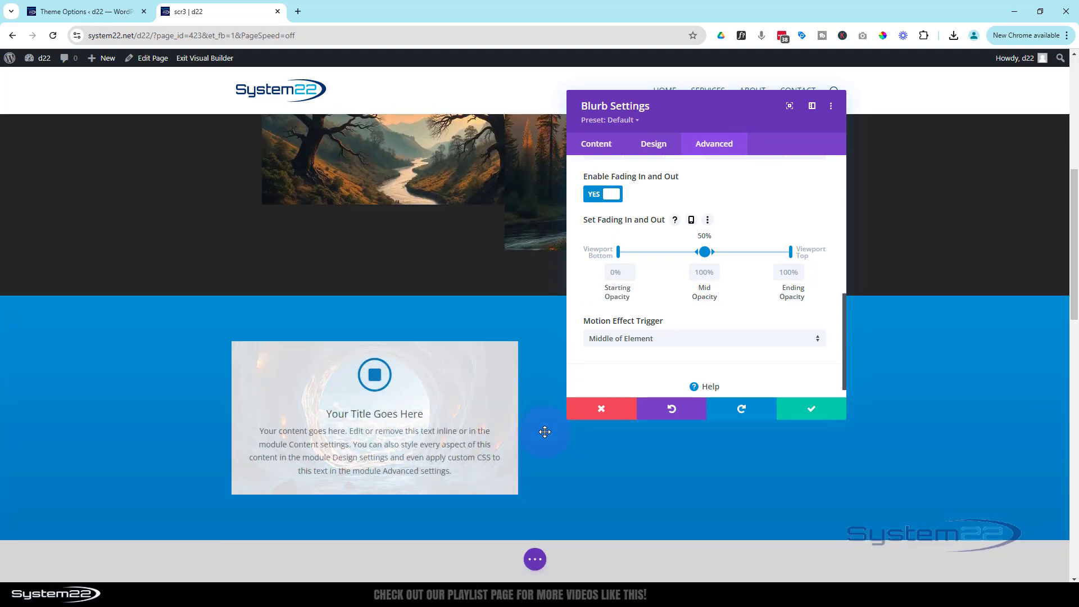
{"action": "scroll", "coordinate": [545, 431], "scroll_direction": "down", "scroll_amount": 2}
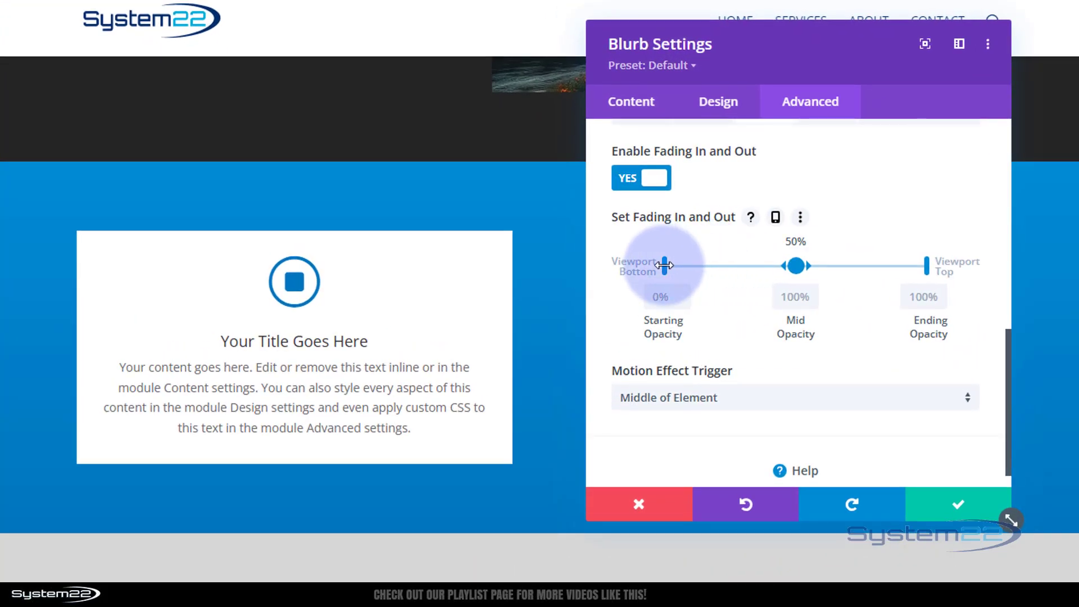
- Move the blurb's fade start to 60% of the viewport, check by scrolling, and save
{"action": "left_click_drag", "start_coordinate": [664, 266], "coordinate": [832, 264]}
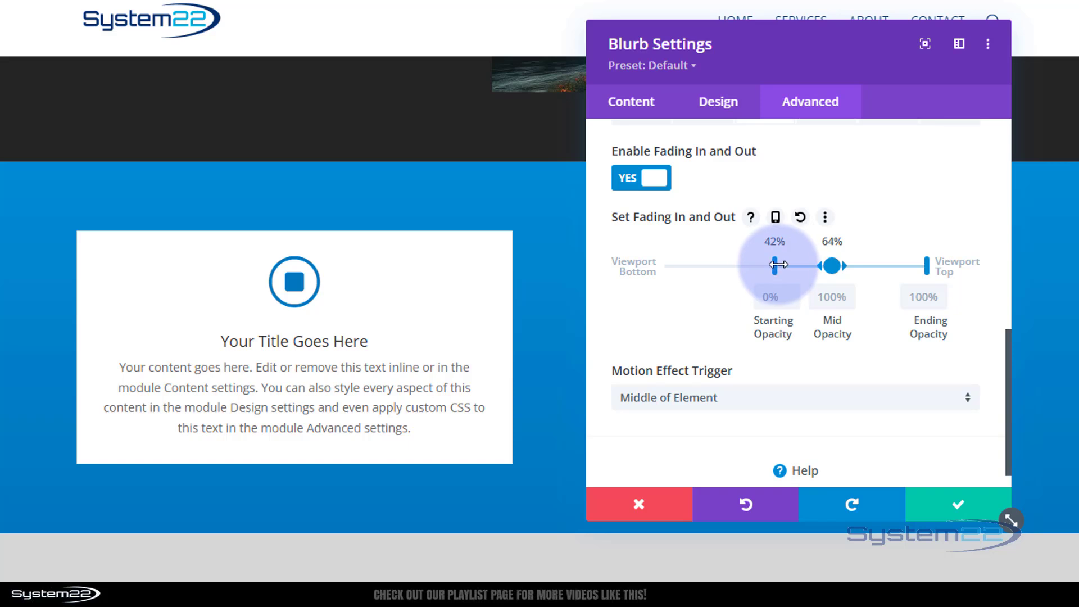
{"action": "left_click_drag", "start_coordinate": [778, 264], "coordinate": [822, 266]}
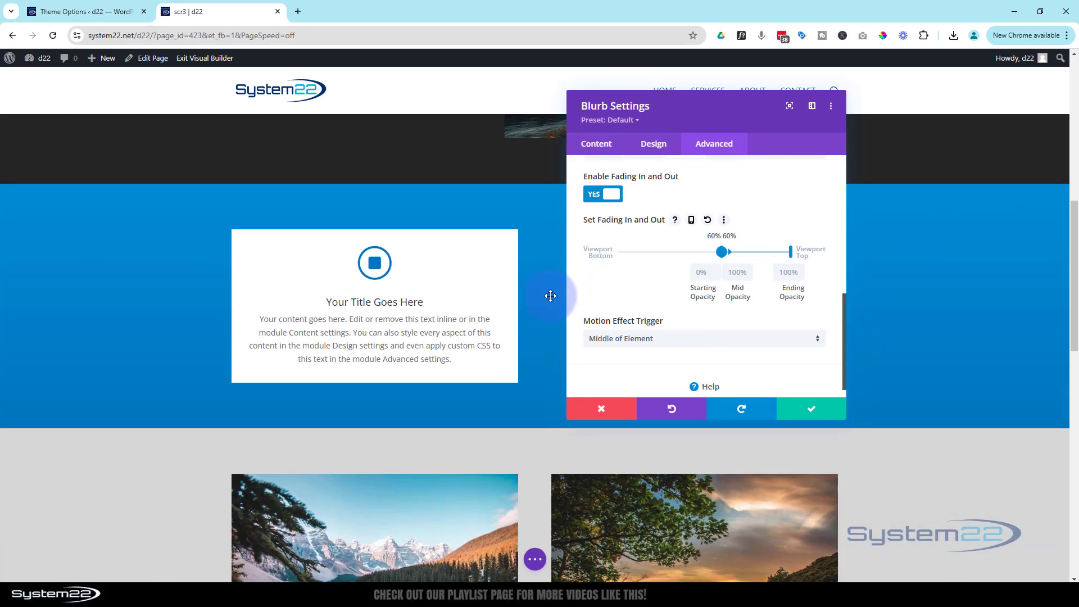
{"action": "scroll", "coordinate": [549, 296], "scroll_direction": "up", "scroll_amount": 5}
{"action": "scroll", "coordinate": [551, 298], "scroll_direction": "down", "scroll_amount": 2}
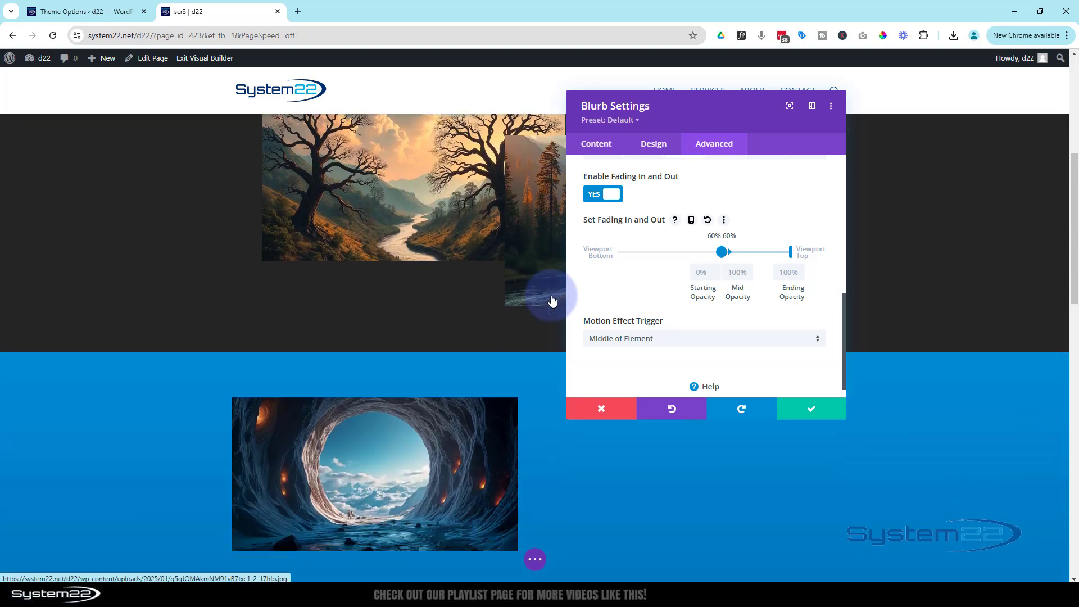
{"action": "scroll", "coordinate": [552, 302], "scroll_direction": "down", "scroll_amount": 3}
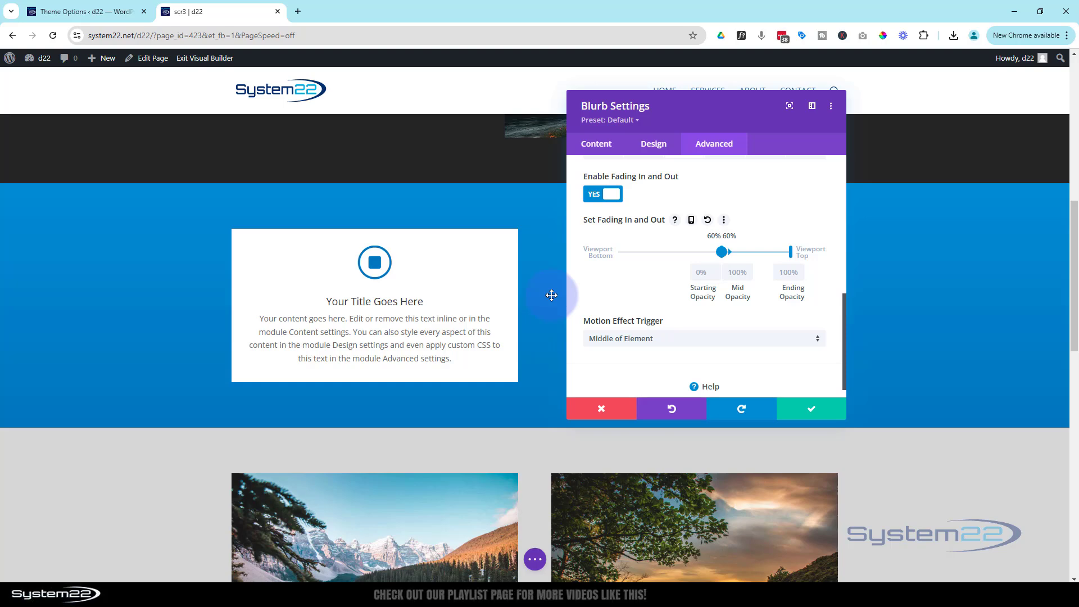
{"action": "scroll", "coordinate": [551, 295], "scroll_direction": "down", "scroll_amount": 1}
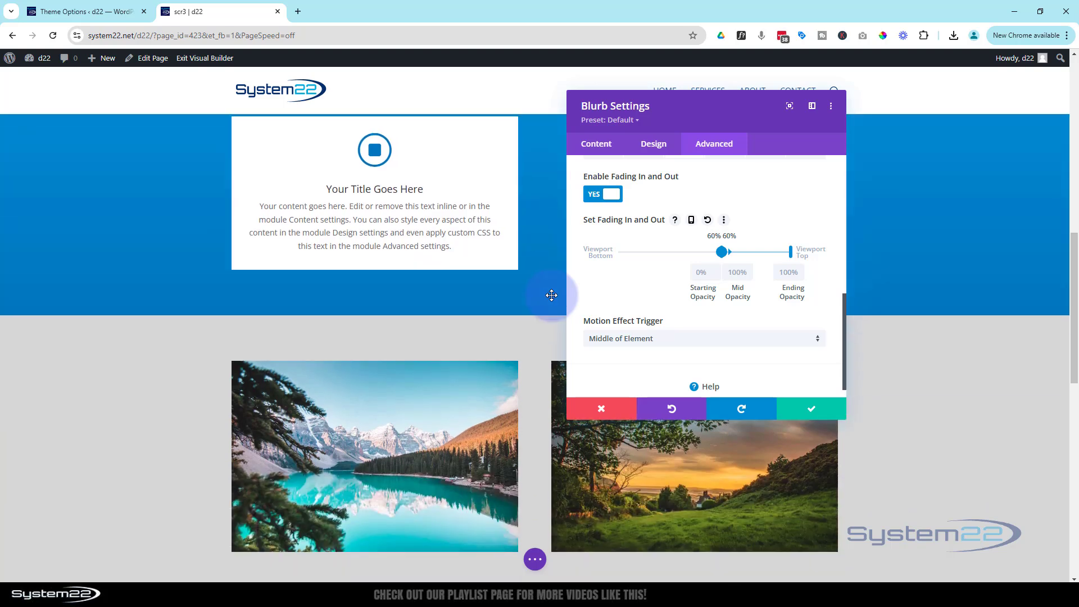
{"action": "scroll", "coordinate": [552, 295], "scroll_direction": "up", "scroll_amount": 1}
{"action": "scroll", "coordinate": [551, 295], "scroll_direction": "down", "scroll_amount": 2}
{"action": "scroll", "coordinate": [551, 295], "scroll_direction": "up", "scroll_amount": 2}
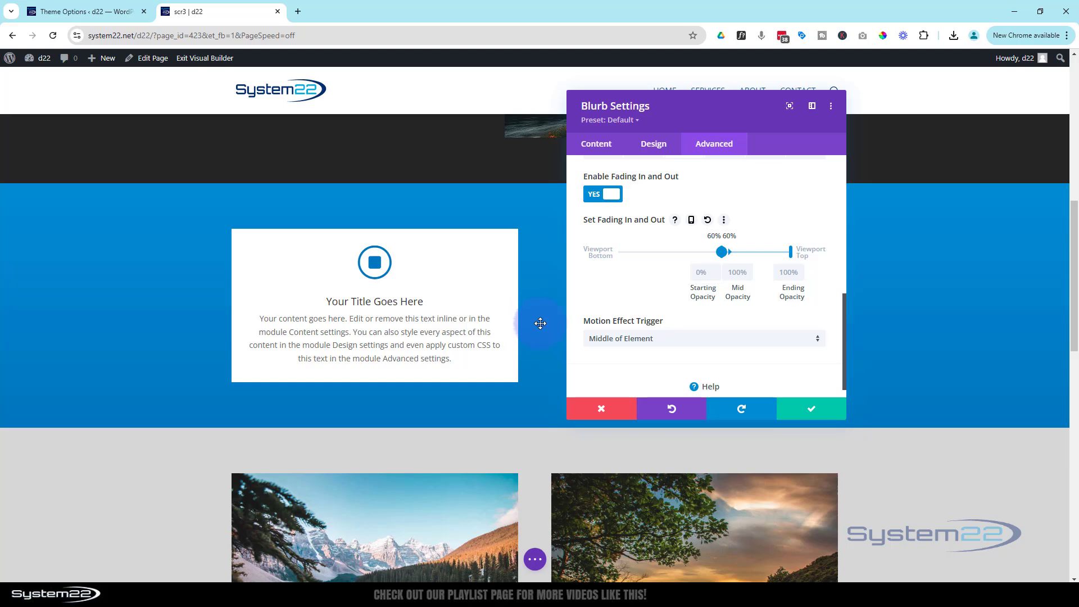
{"action": "scroll", "coordinate": [541, 323], "scroll_direction": "up", "scroll_amount": 3}
{"action": "scroll", "coordinate": [541, 323], "scroll_direction": "down", "scroll_amount": 4}
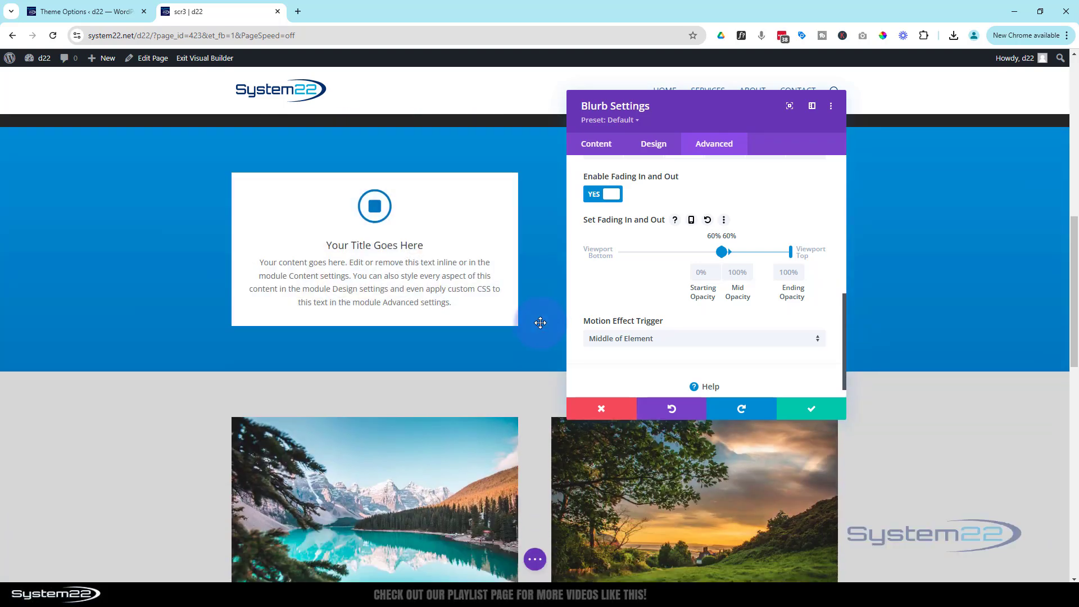
{"action": "scroll", "coordinate": [540, 322], "scroll_direction": "up", "scroll_amount": 2}
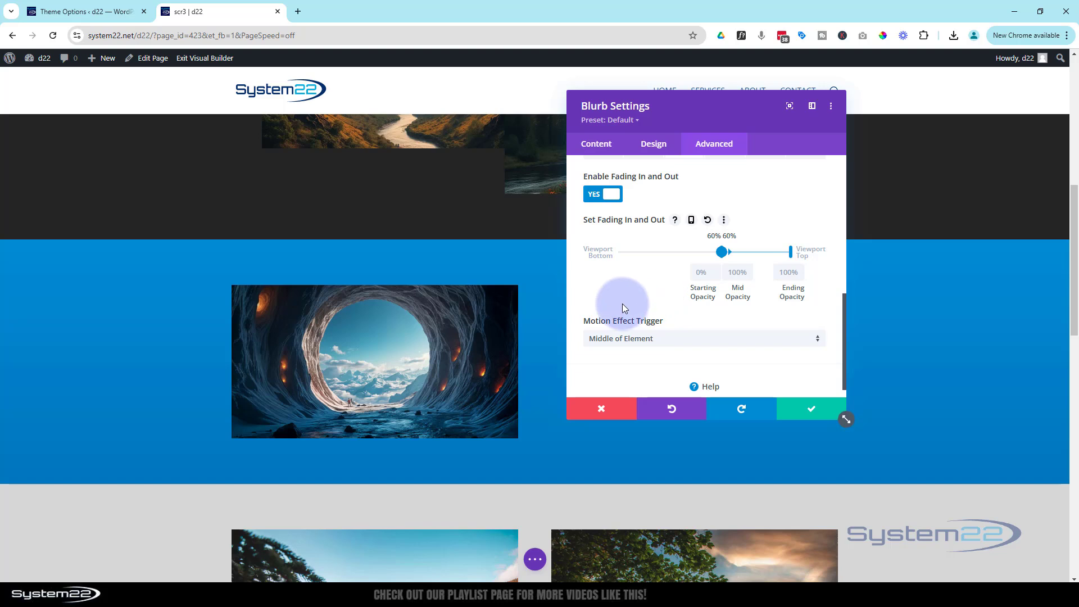
{"action": "left_click", "coordinate": [808, 415]}
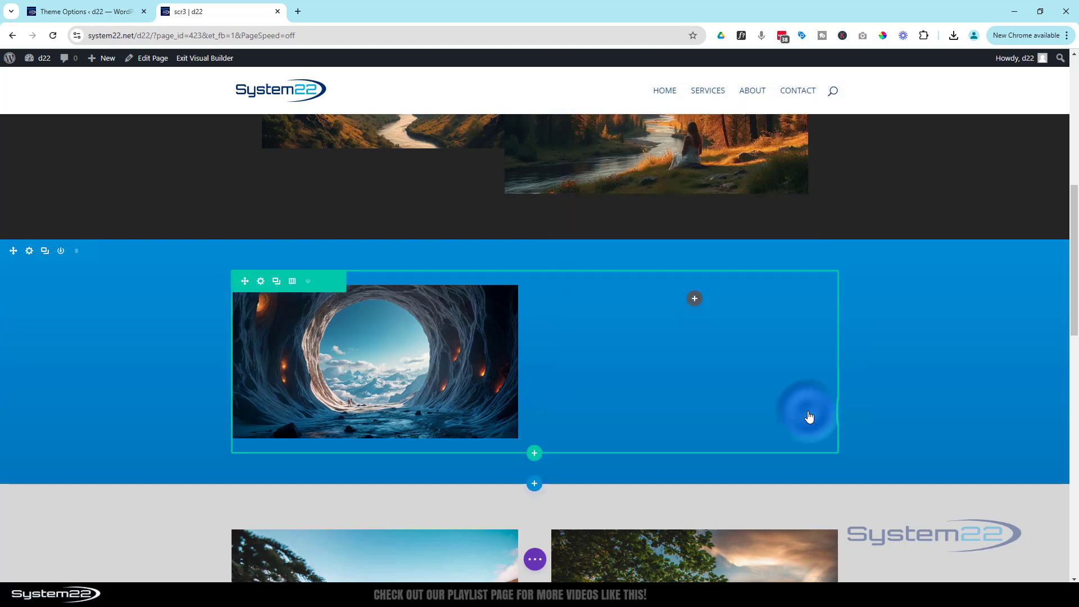
- Open the first column's Background Image settings with separate desktop, tablet and phone options
{"action": "left_click", "coordinate": [260, 282]}
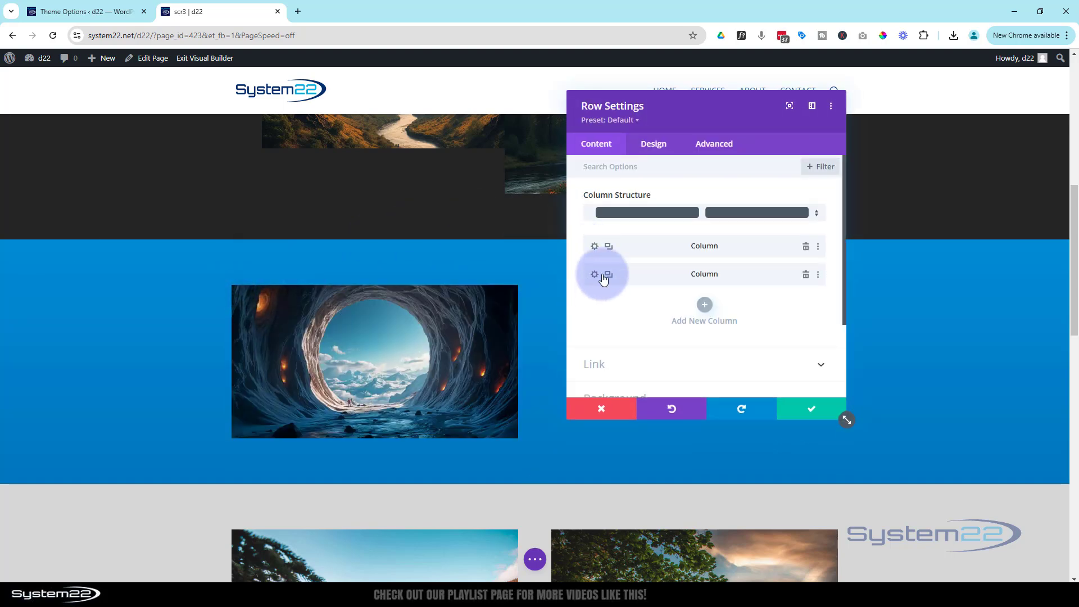
{"action": "left_click", "coordinate": [595, 245]}
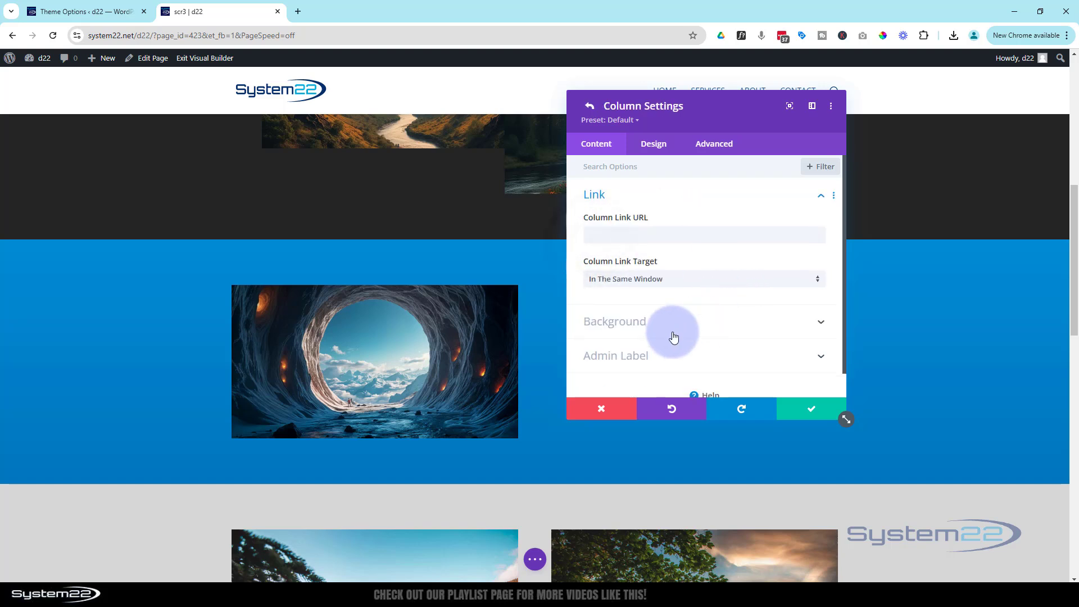
{"action": "left_click", "coordinate": [672, 326]}
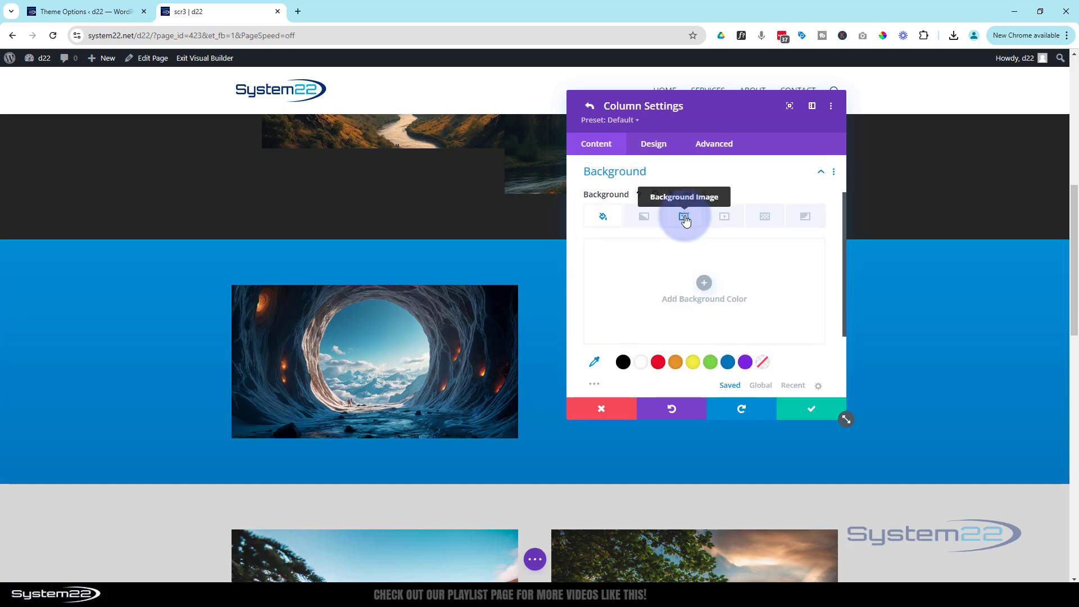
{"action": "left_click", "coordinate": [684, 219]}
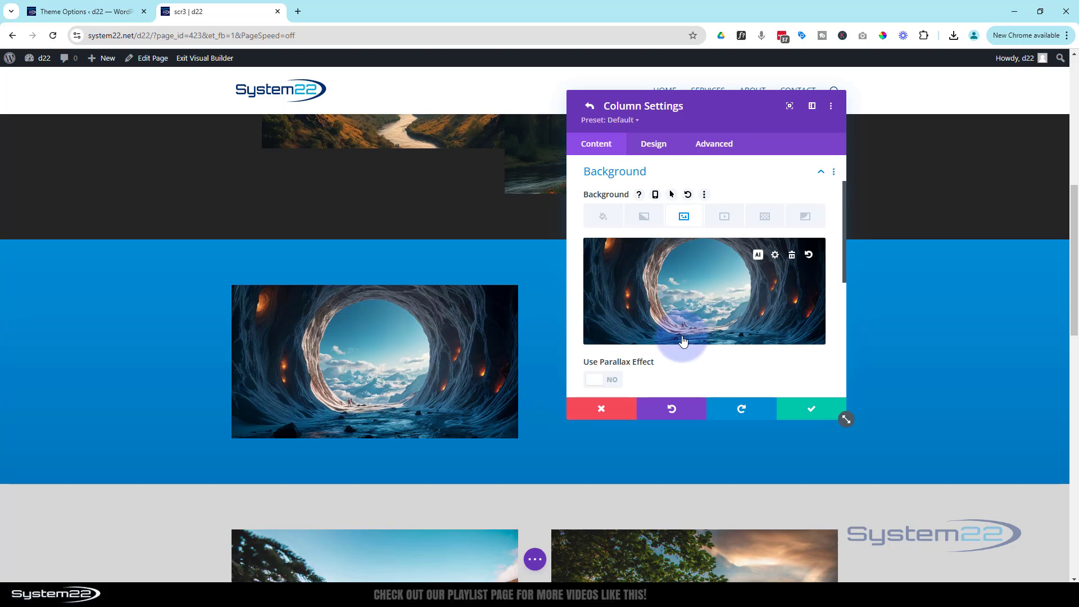
{"action": "scroll", "coordinate": [681, 344], "scroll_direction": "up", "scroll_amount": 1}
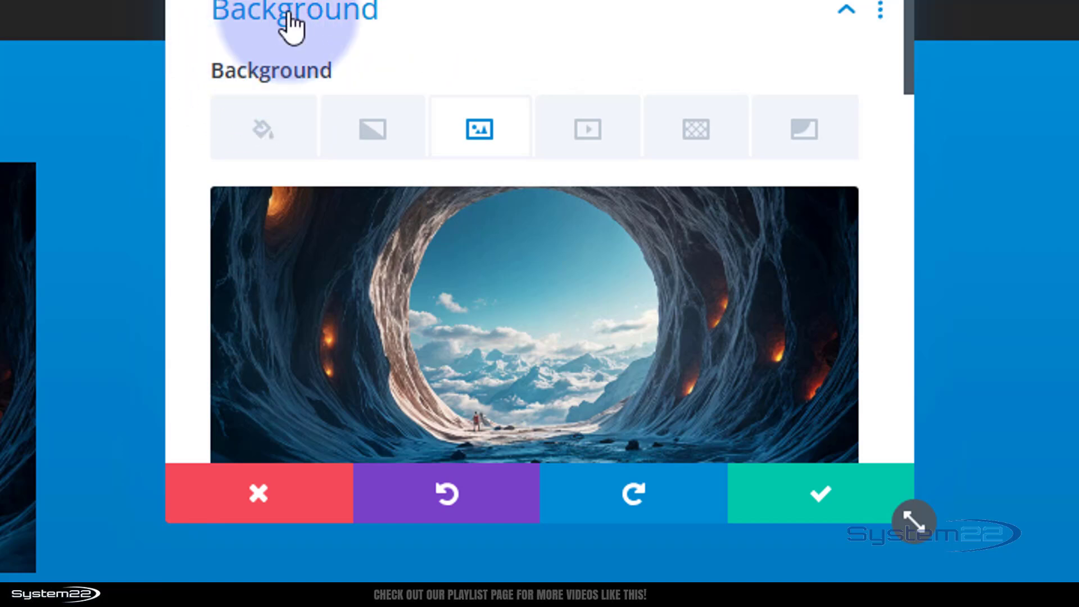
{"action": "mouse_move", "coordinate": [275, 69]}
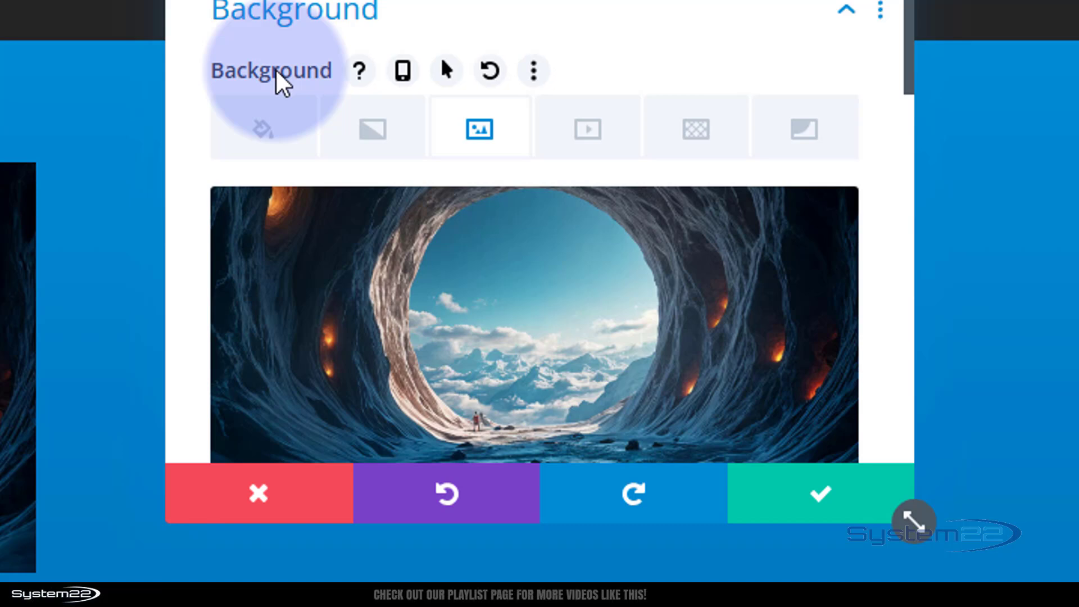
{"action": "left_click", "coordinate": [402, 70]}
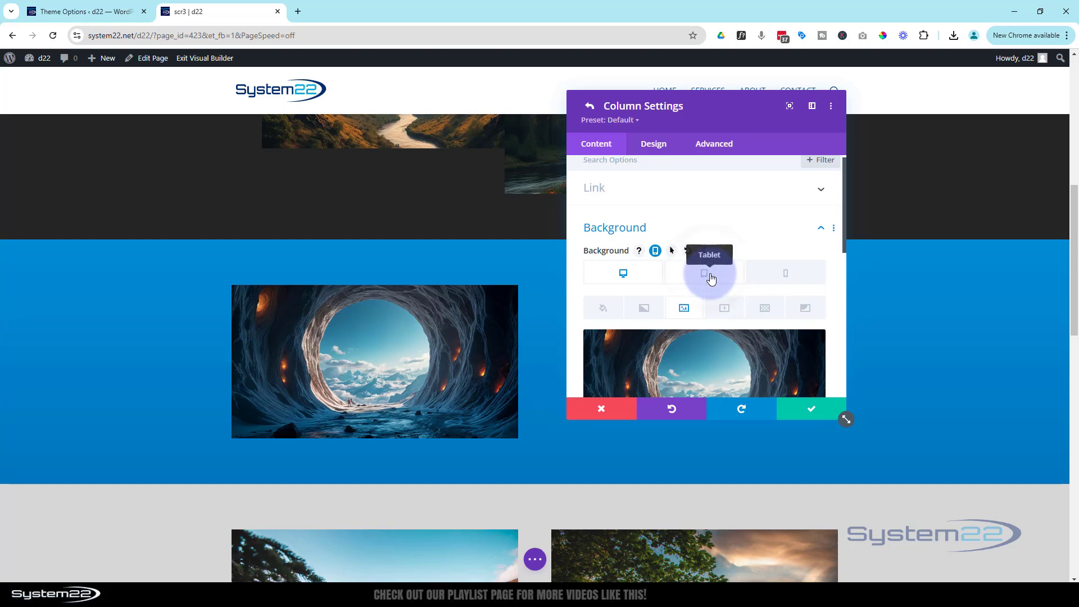
- Switch the column background to Tablet and delete its tablet background image
{"action": "left_click", "coordinate": [711, 277]}
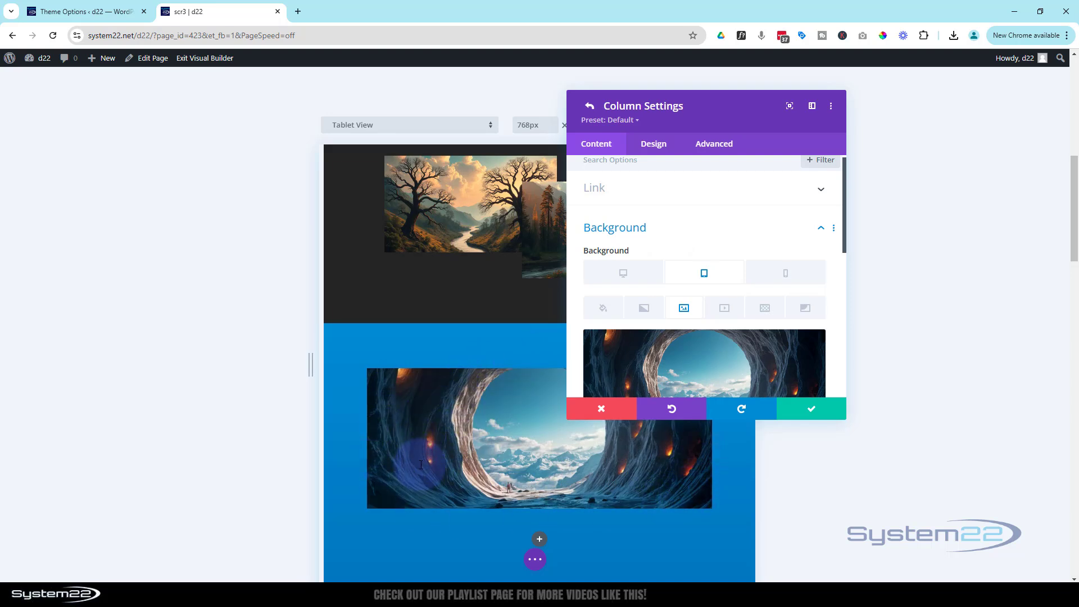
{"action": "mouse_move", "coordinate": [795, 351]}
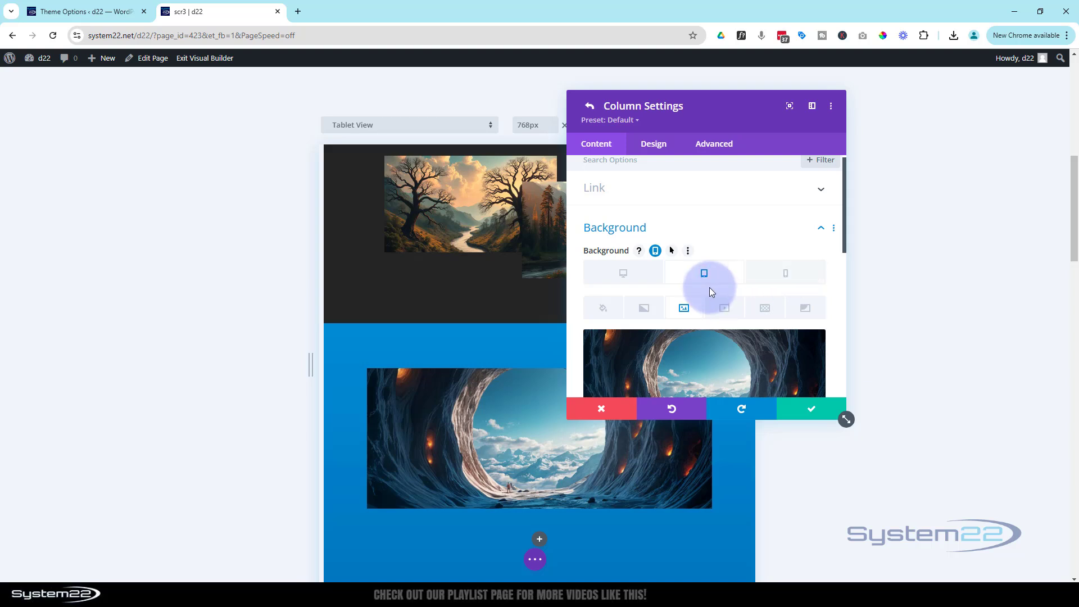
{"action": "mouse_move", "coordinate": [724, 361]}
{"action": "scroll", "coordinate": [724, 361], "scroll_direction": "down", "scroll_amount": 1}
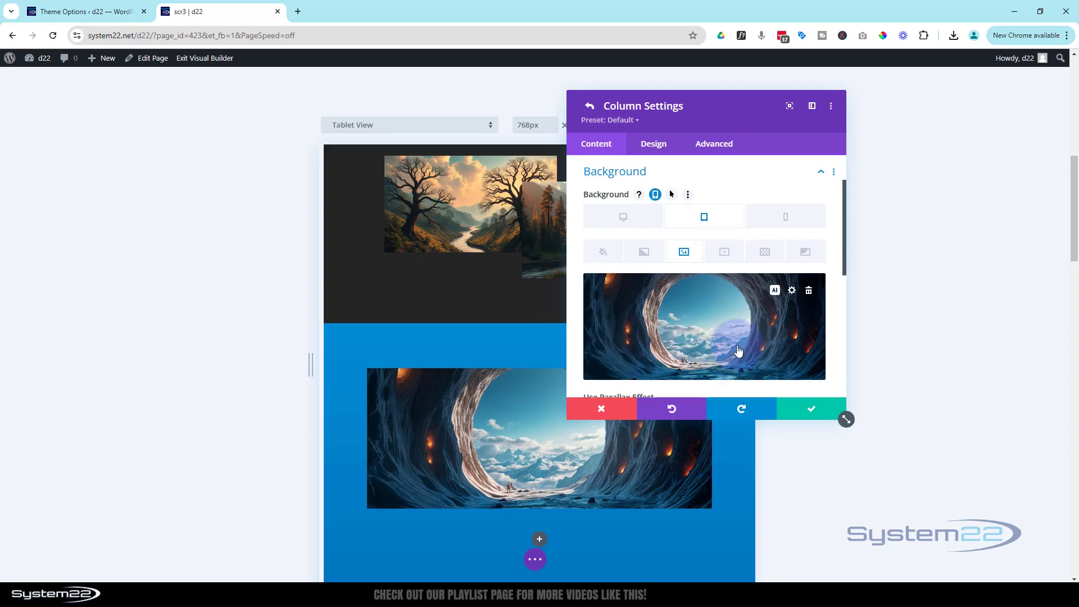
{"action": "left_click", "coordinate": [809, 291]}
- Set the space-portal image as the column's tablet background
{"action": "left_click", "coordinate": [704, 323]}
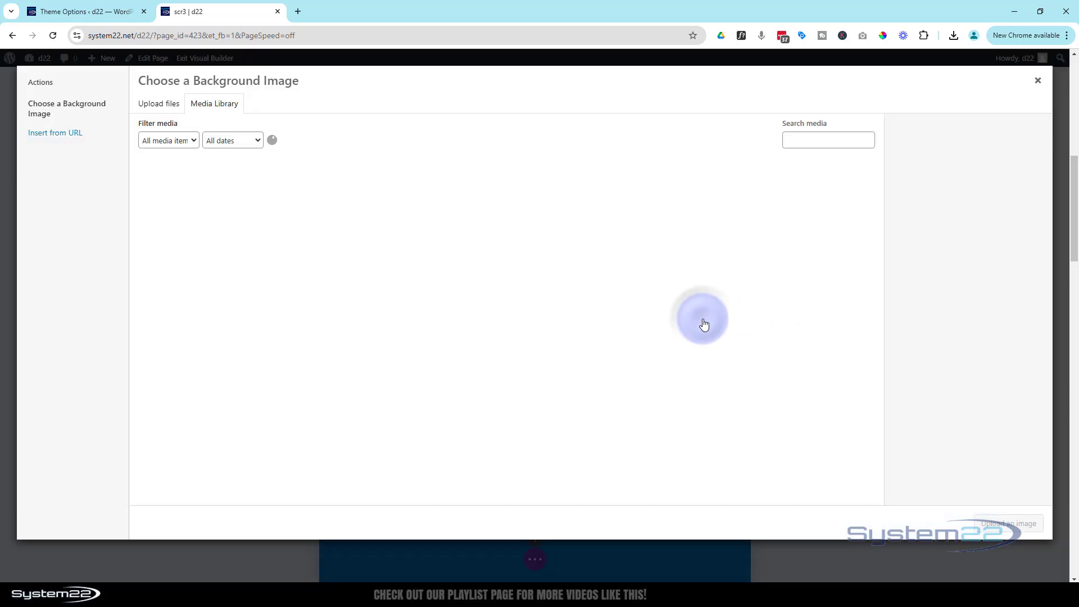
{"action": "left_click", "coordinate": [669, 284]}
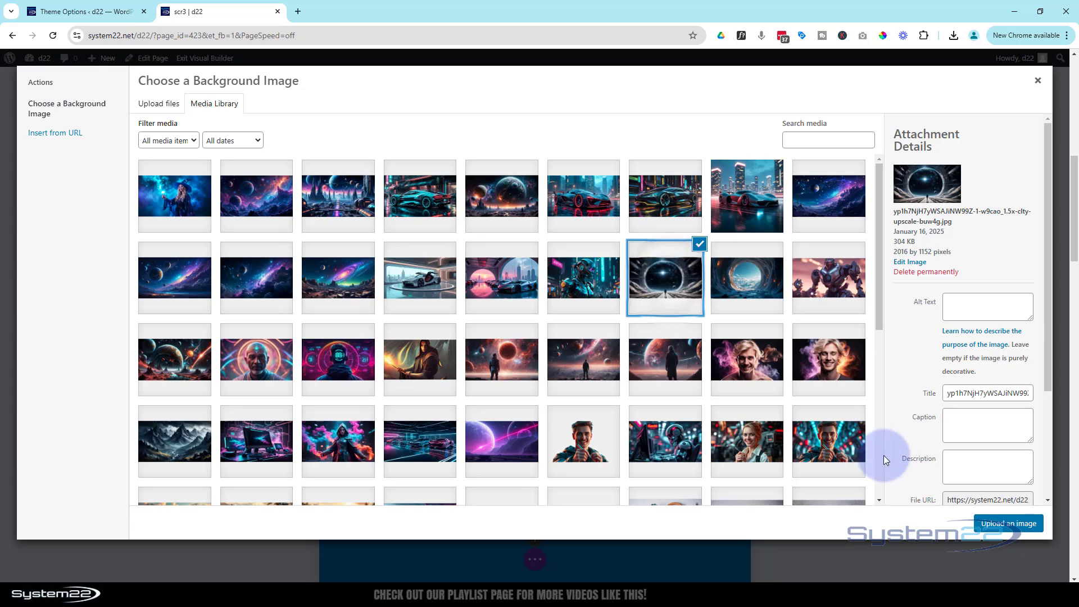
{"action": "left_click", "coordinate": [992, 524]}
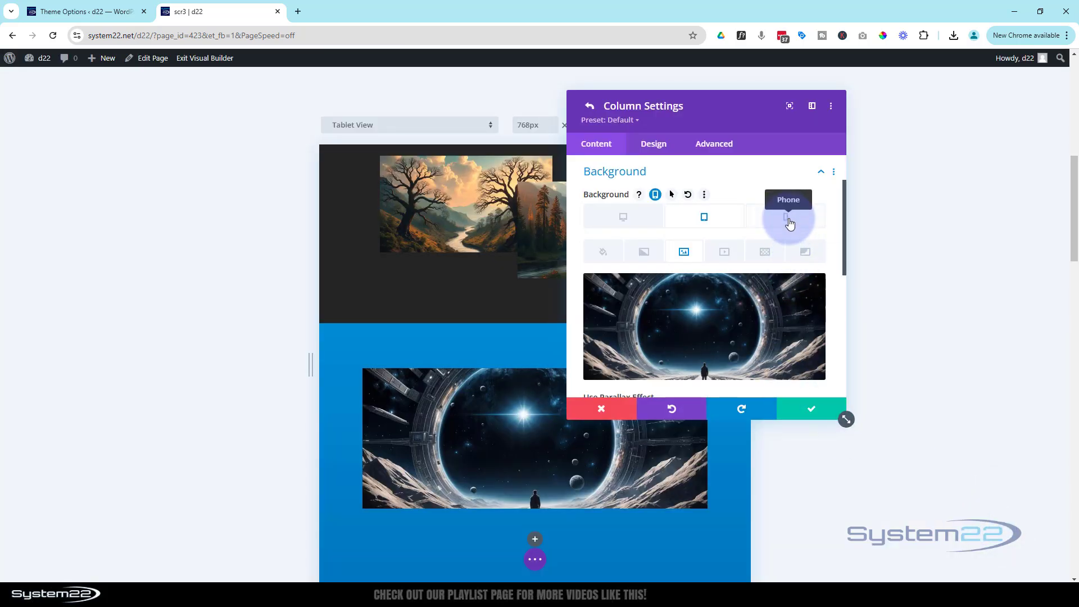
- Keep the cave image on desktop, then save the column and row settings
{"action": "left_click", "coordinate": [632, 226]}
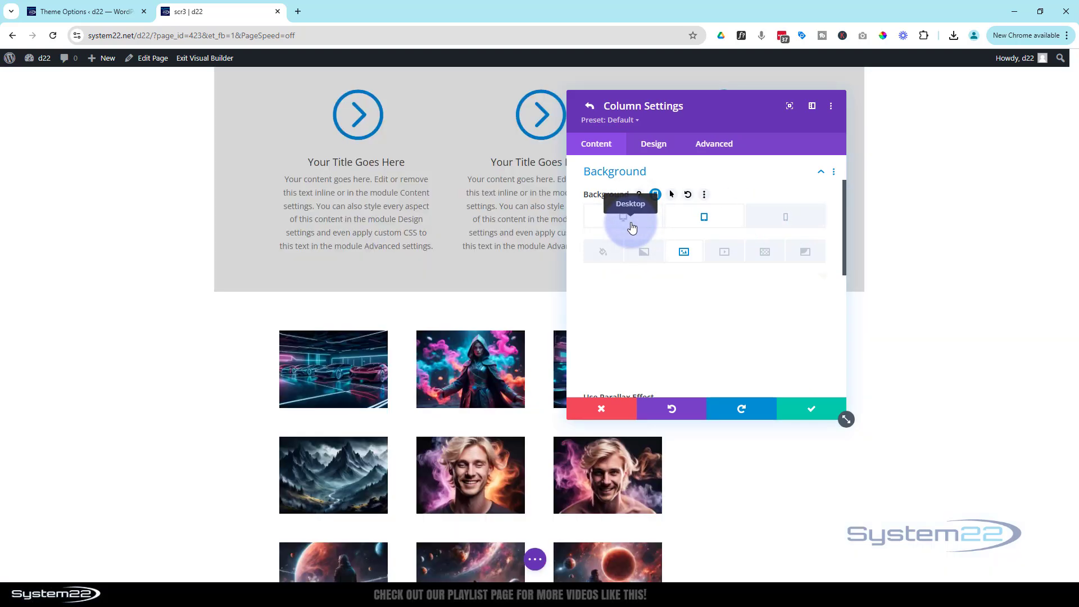
{"action": "scroll", "coordinate": [338, 314], "scroll_direction": "down", "scroll_amount": 5}
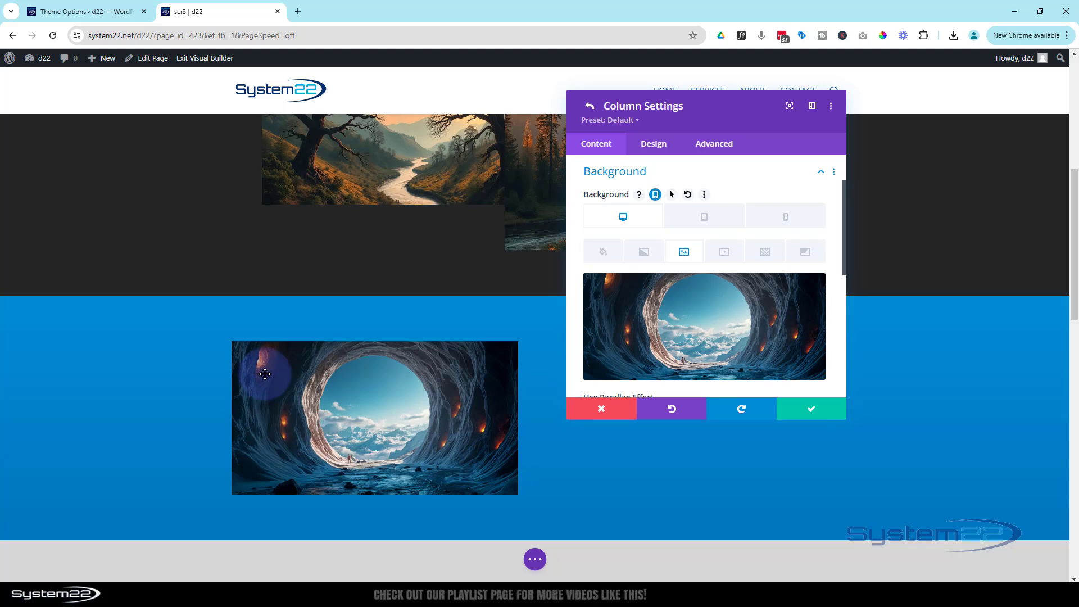
{"action": "left_click", "coordinate": [813, 413]}
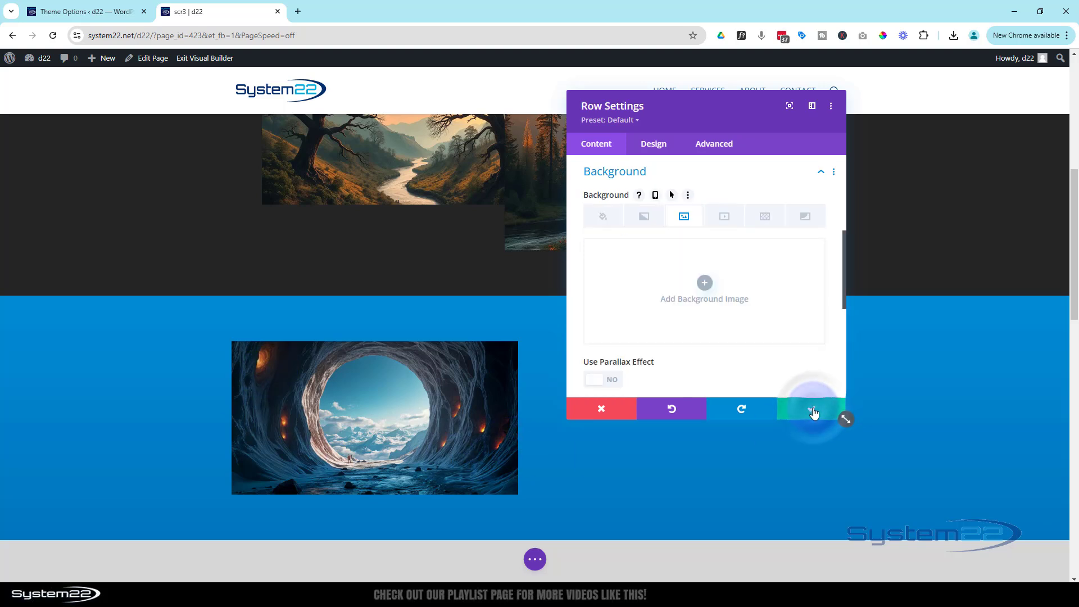
{"action": "left_click", "coordinate": [813, 414]}
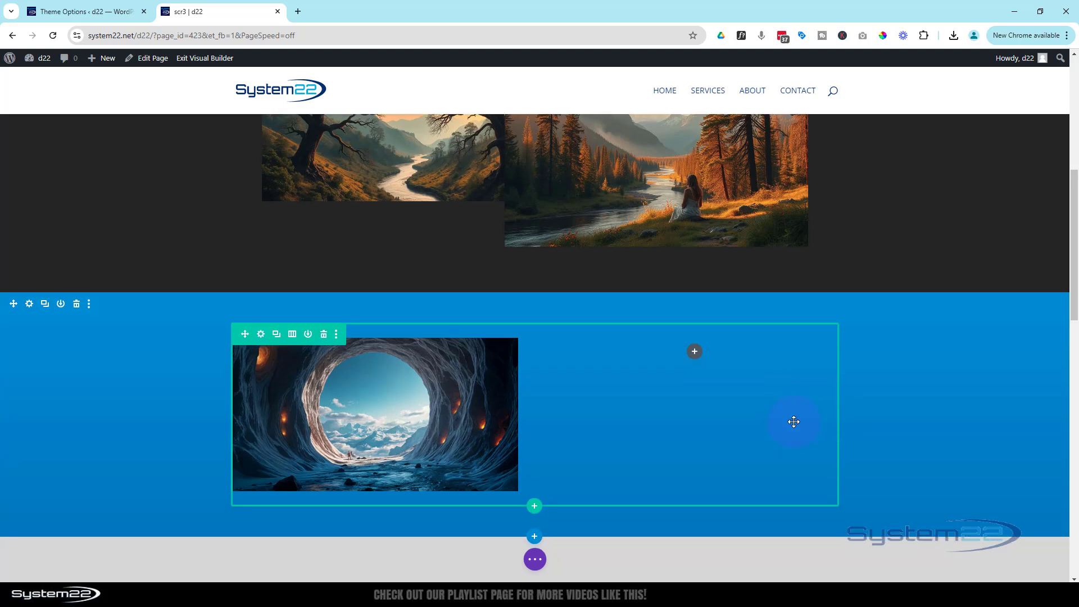
- Duplicate the white blurb card and drag the copy into the blue row's empty right column
{"action": "scroll", "coordinate": [807, 413], "scroll_direction": "down", "scroll_amount": 3}
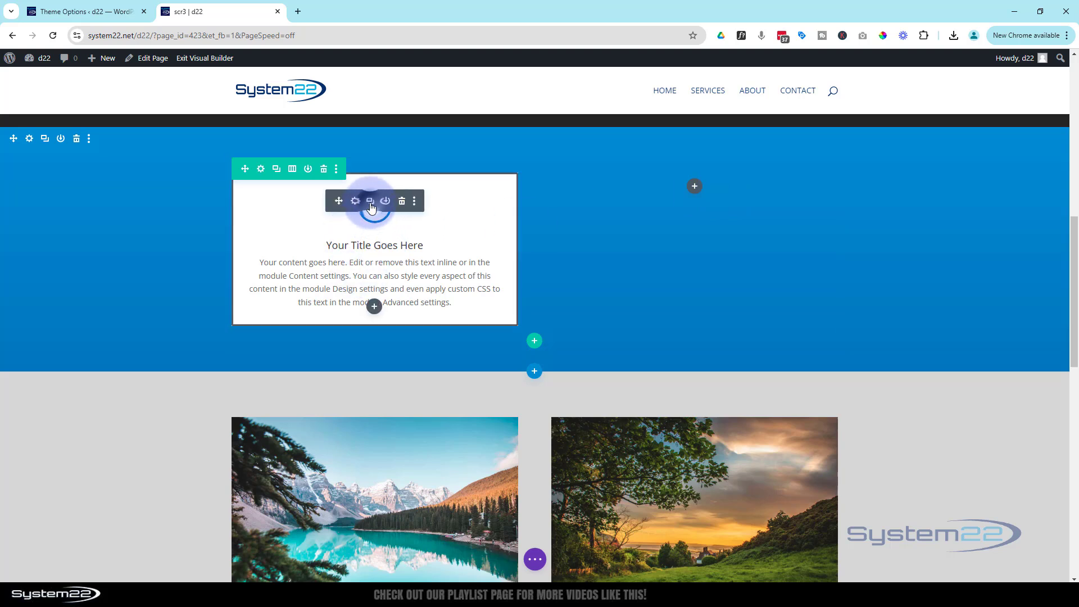
{"action": "left_click", "coordinate": [370, 201]}
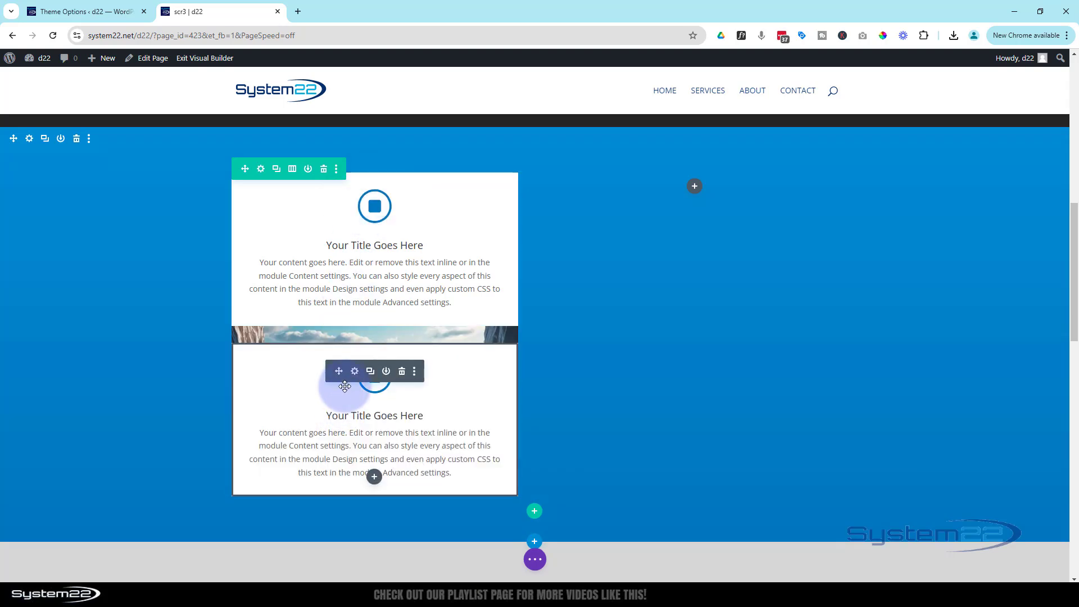
{"action": "left_click_drag", "start_coordinate": [344, 386], "coordinate": [706, 194]}
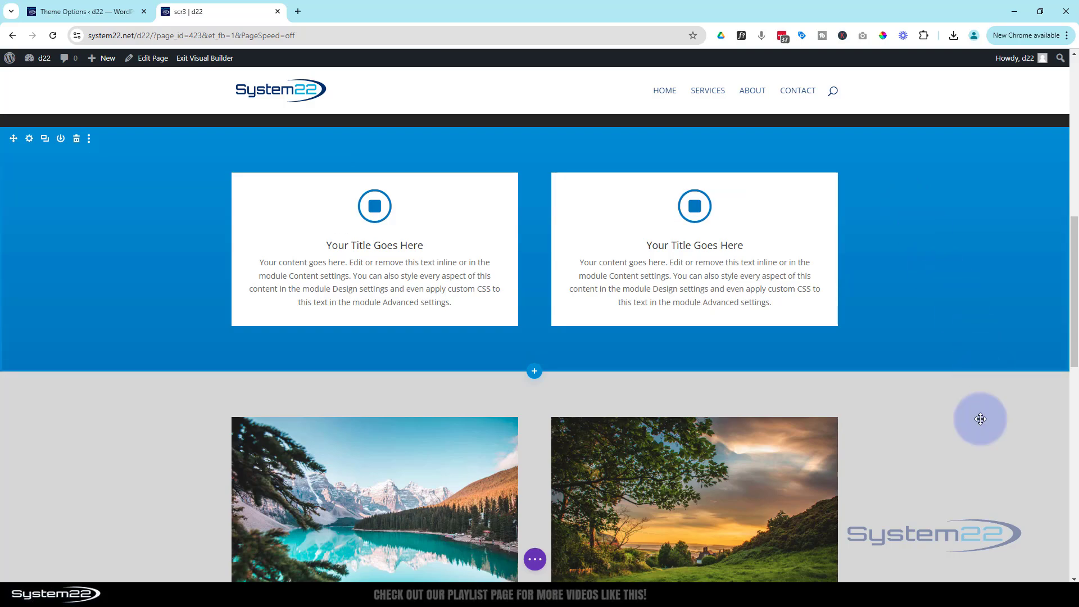
{"action": "scroll", "coordinate": [968, 459], "scroll_direction": "up", "scroll_amount": 3}
{"action": "scroll", "coordinate": [968, 457], "scroll_direction": "down", "scroll_amount": 3}
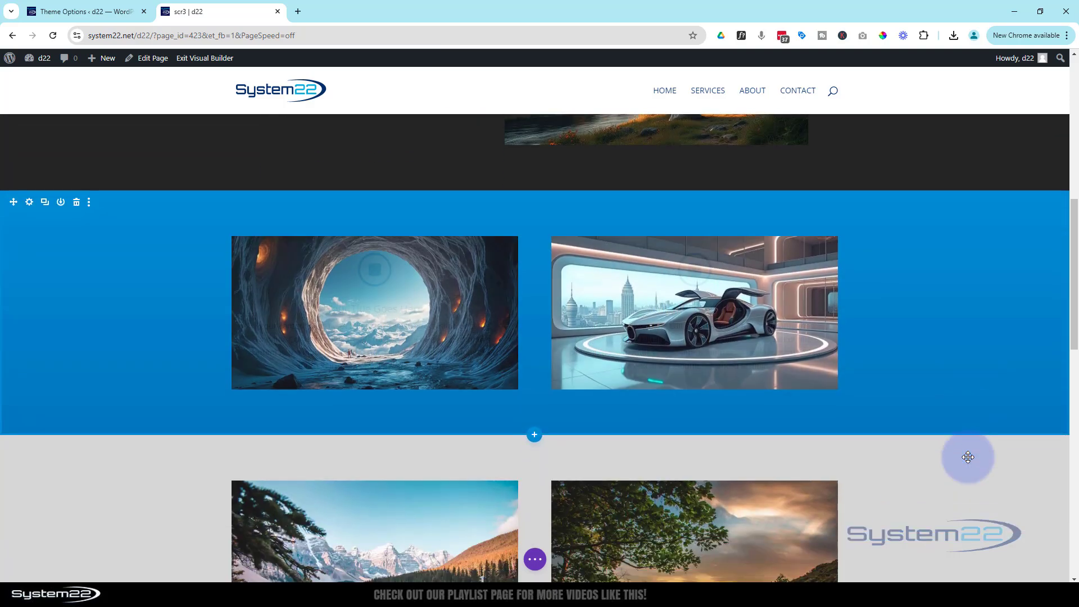
{"action": "scroll", "coordinate": [968, 458], "scroll_direction": "up", "scroll_amount": 4}
{"action": "scroll", "coordinate": [969, 456], "scroll_direction": "up", "scroll_amount": 2}
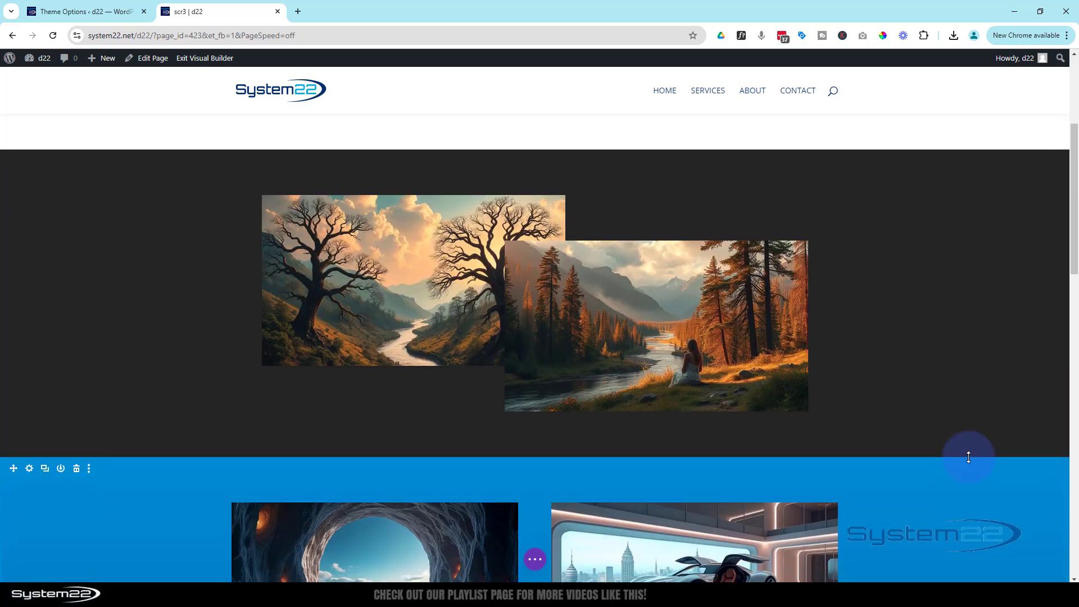
{"action": "scroll", "coordinate": [968, 457], "scroll_direction": "down", "scroll_amount": 6}
{"action": "scroll", "coordinate": [969, 457], "scroll_direction": "down", "scroll_amount": 2}
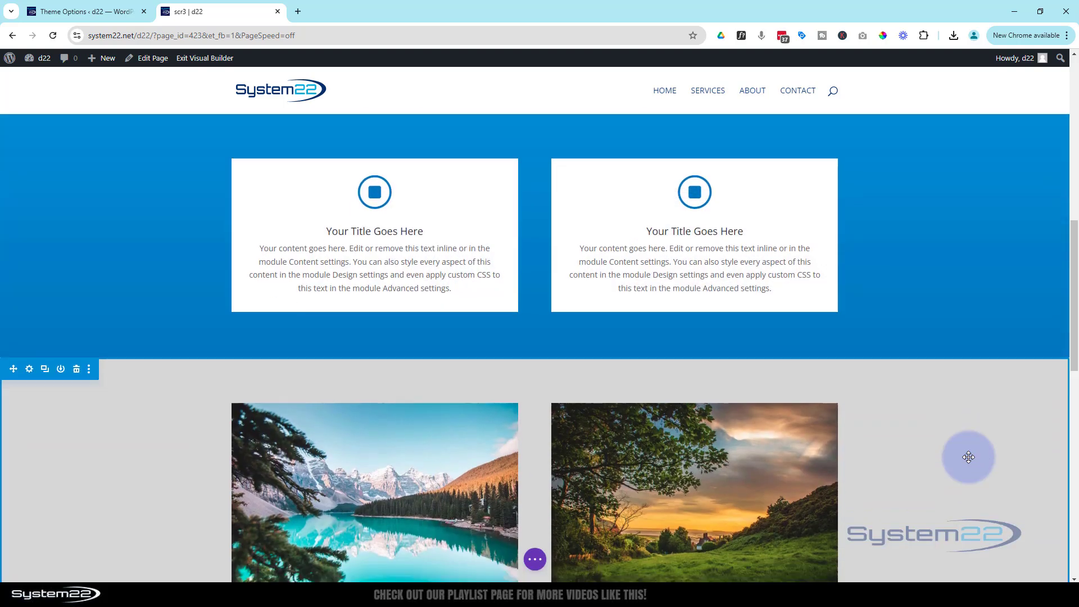
{"action": "scroll", "coordinate": [968, 457], "scroll_direction": "up", "scroll_amount": 4}
{"action": "scroll", "coordinate": [967, 457], "scroll_direction": "down", "scroll_amount": 2}
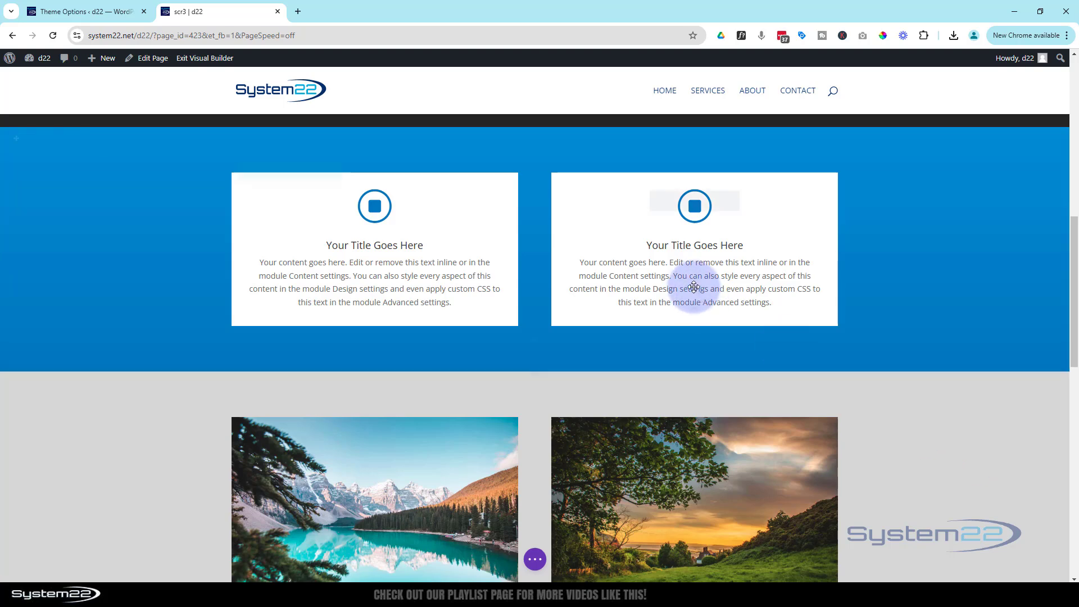
{"action": "mouse_move", "coordinate": [694, 288]}
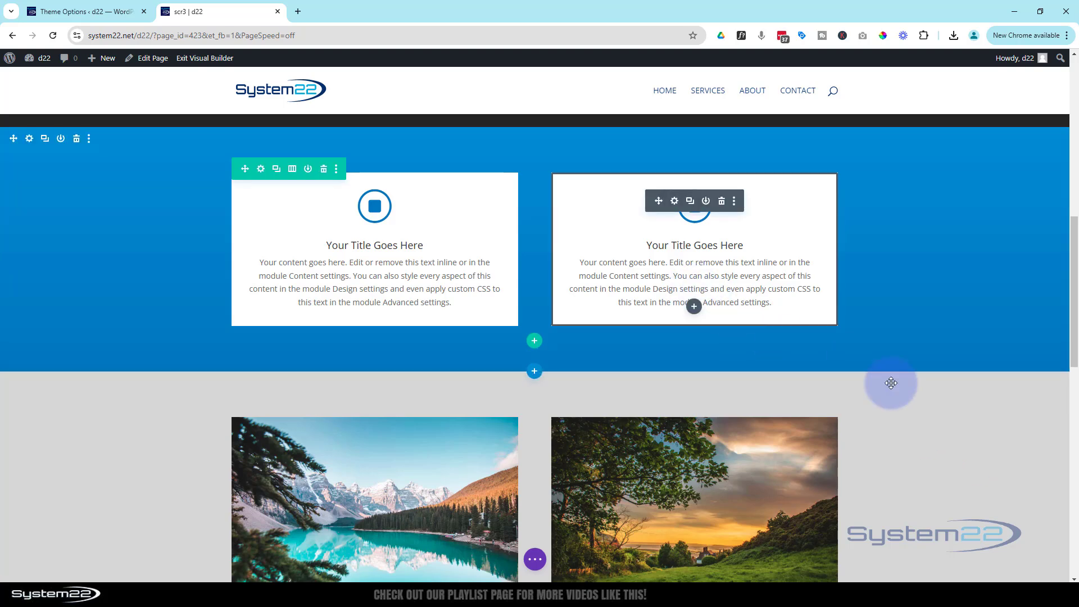
{"action": "scroll", "coordinate": [930, 434], "scroll_direction": "up", "scroll_amount": 6}
{"action": "scroll", "coordinate": [930, 433], "scroll_direction": "down", "scroll_amount": 6}
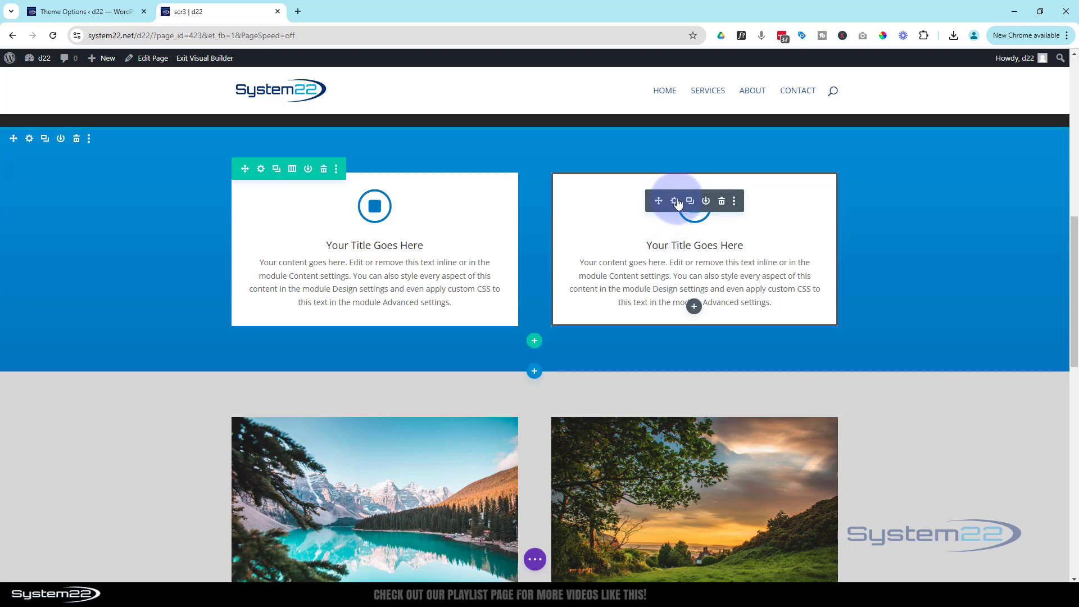
- Open the right blurb's Fading In and Out scroll effect settings, moving the panel aside
{"action": "left_click", "coordinate": [674, 201]}
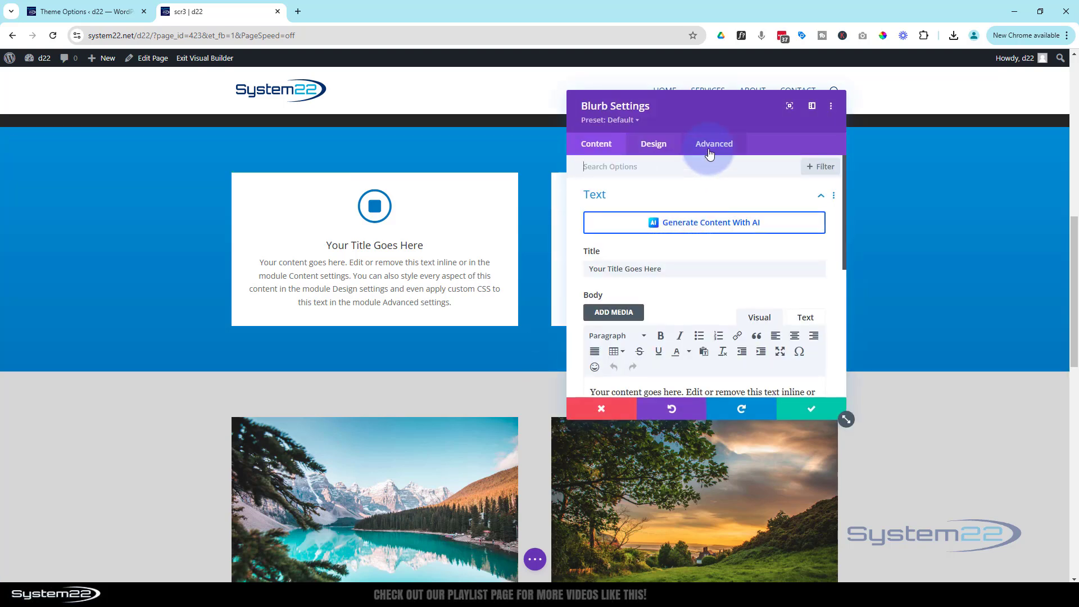
{"action": "left_click_drag", "start_coordinate": [723, 119], "coordinate": [405, 117]}
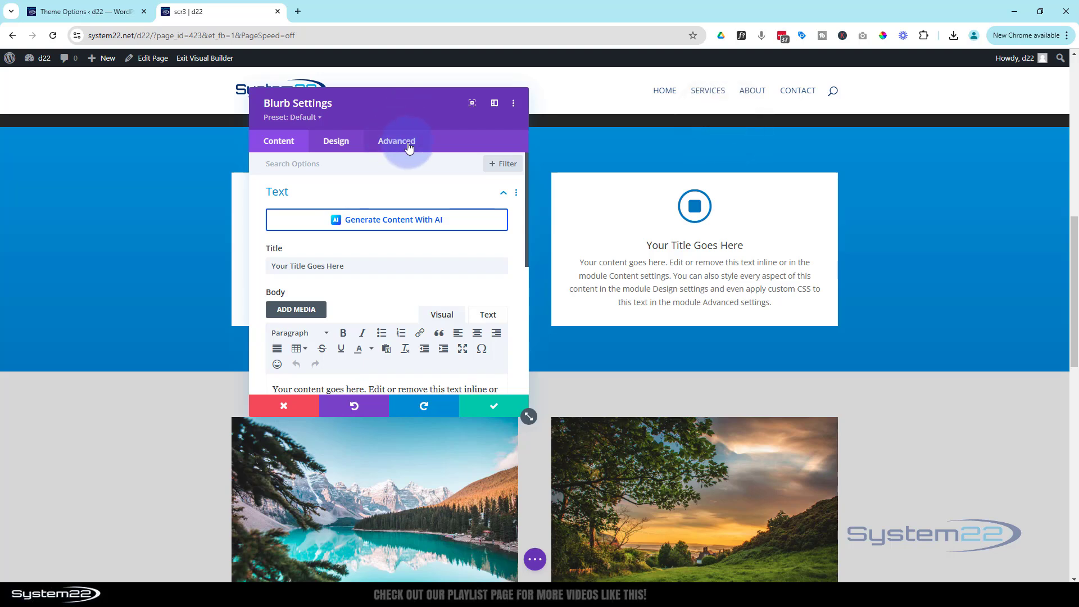
{"action": "left_click", "coordinate": [407, 143]}
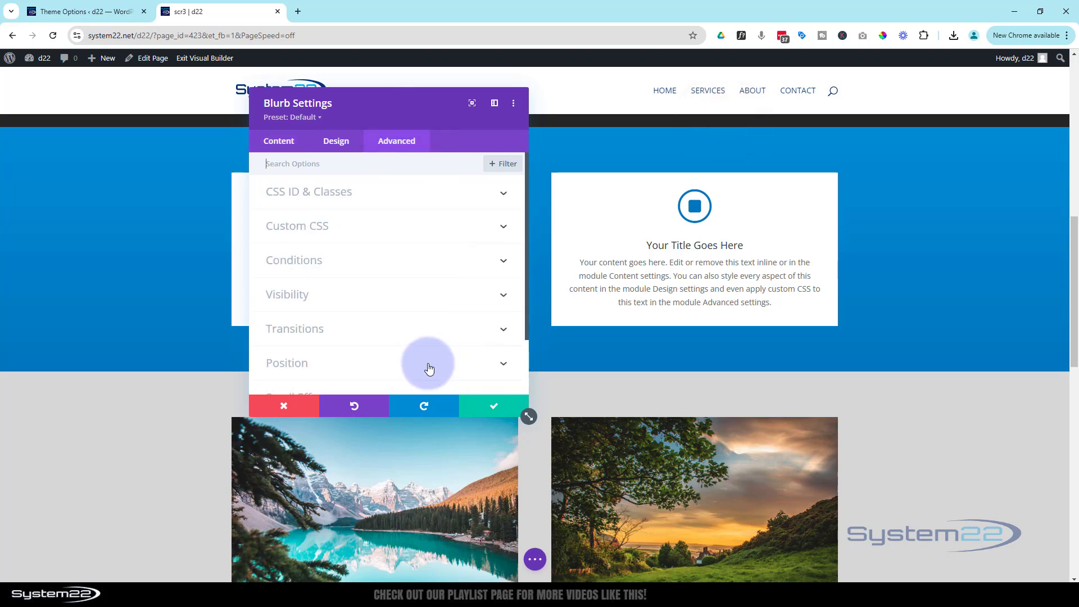
{"action": "scroll", "coordinate": [416, 342], "scroll_direction": "down", "scroll_amount": 1}
{"action": "left_click", "coordinate": [373, 333]}
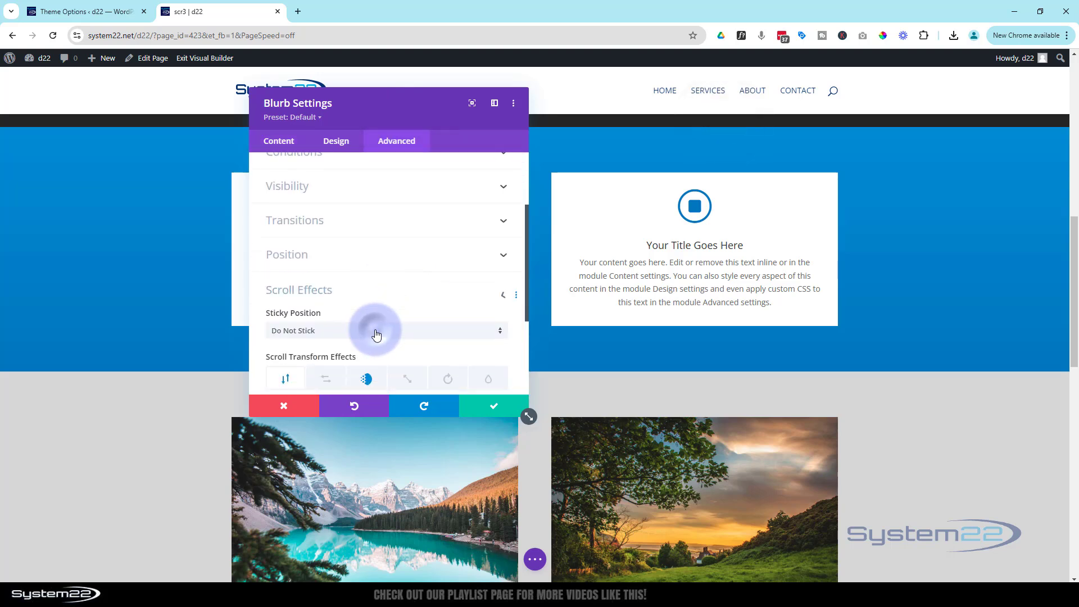
{"action": "left_click", "coordinate": [366, 258]}
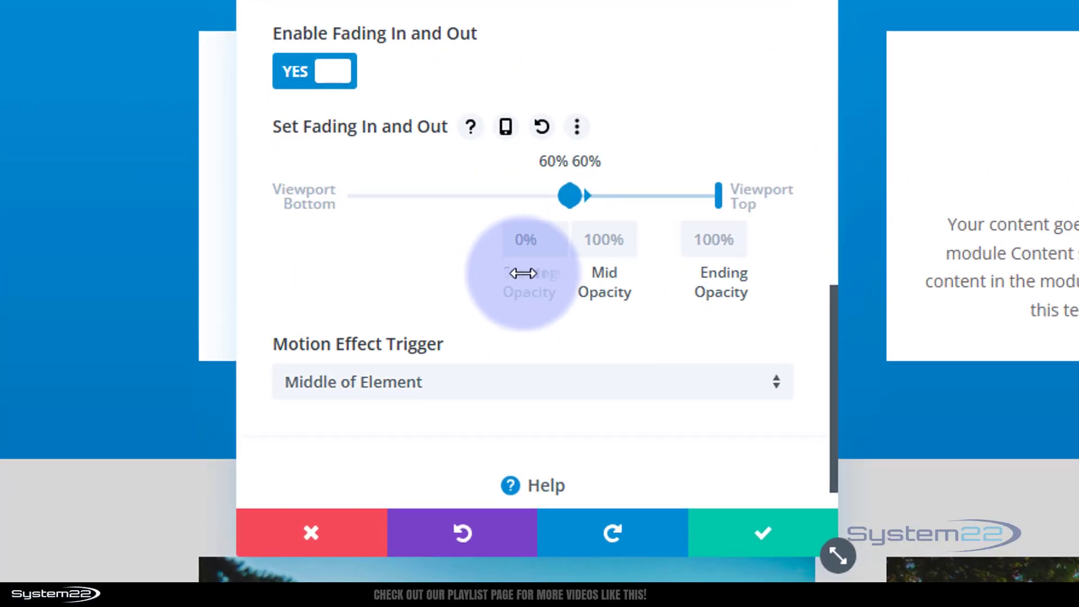
- Set the fade opacities to 100% starting, 0% mid and 0% ending
{"action": "left_click_drag", "start_coordinate": [522, 273], "coordinate": [429, 250]}
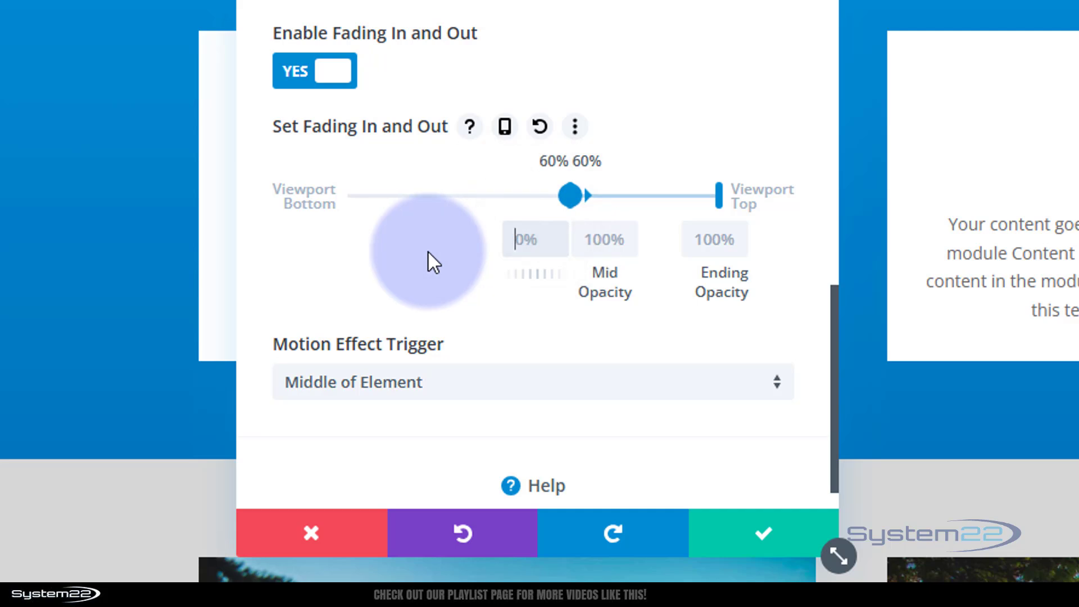
{"action": "type", "text": "100"}
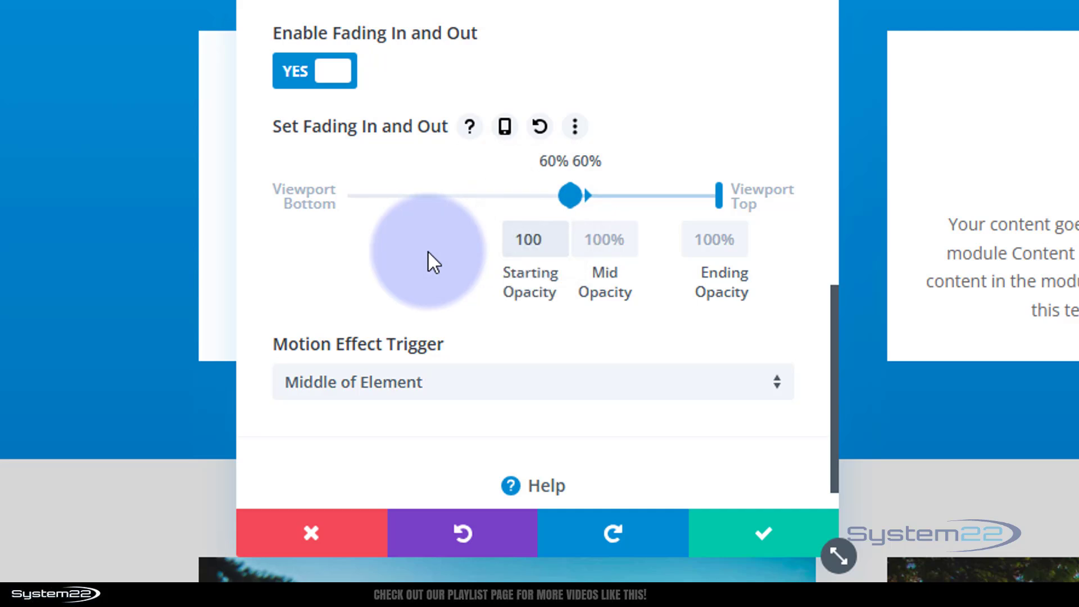
{"action": "type", "text": "%"}
{"action": "left_click", "coordinate": [601, 239]}
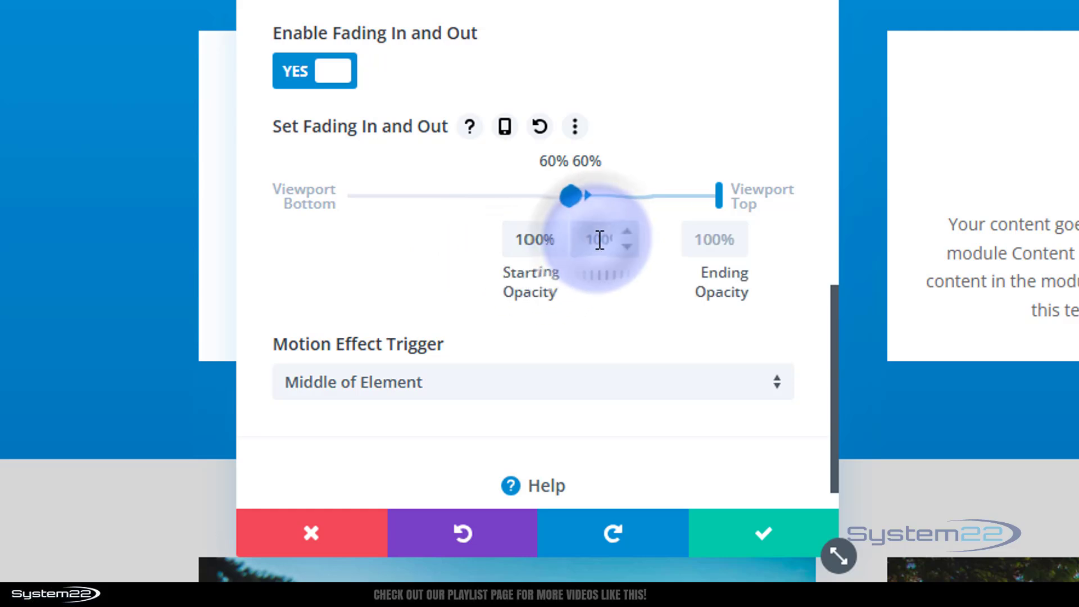
{"action": "type", "text": "0%"}
{"action": "left_click", "coordinate": [722, 241]}
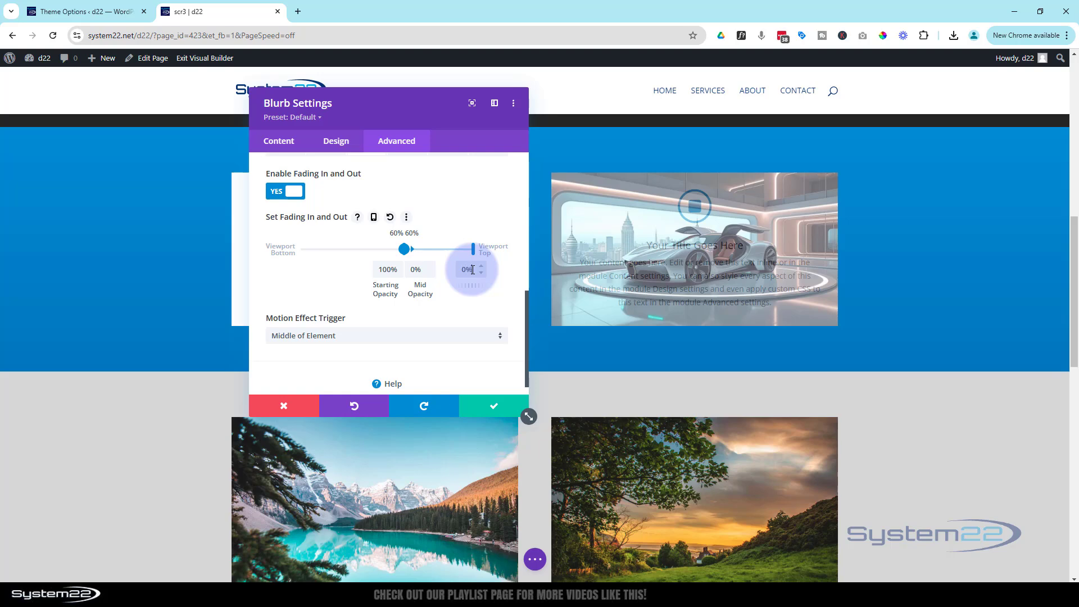
{"action": "left_click_drag", "start_coordinate": [439, 112], "coordinate": [442, 115]}
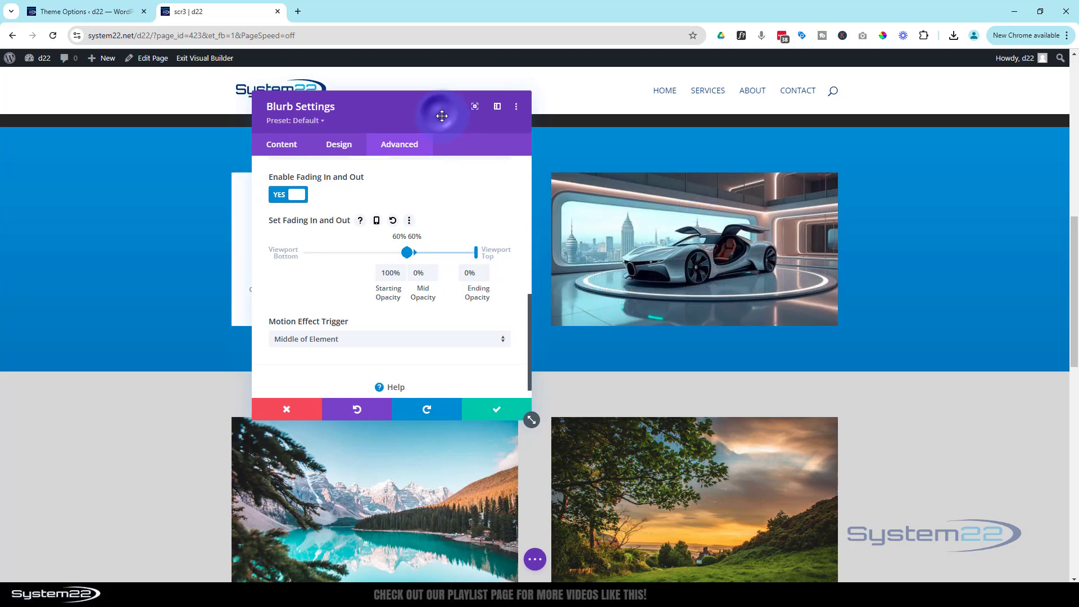
{"action": "left_click", "coordinate": [494, 418]}
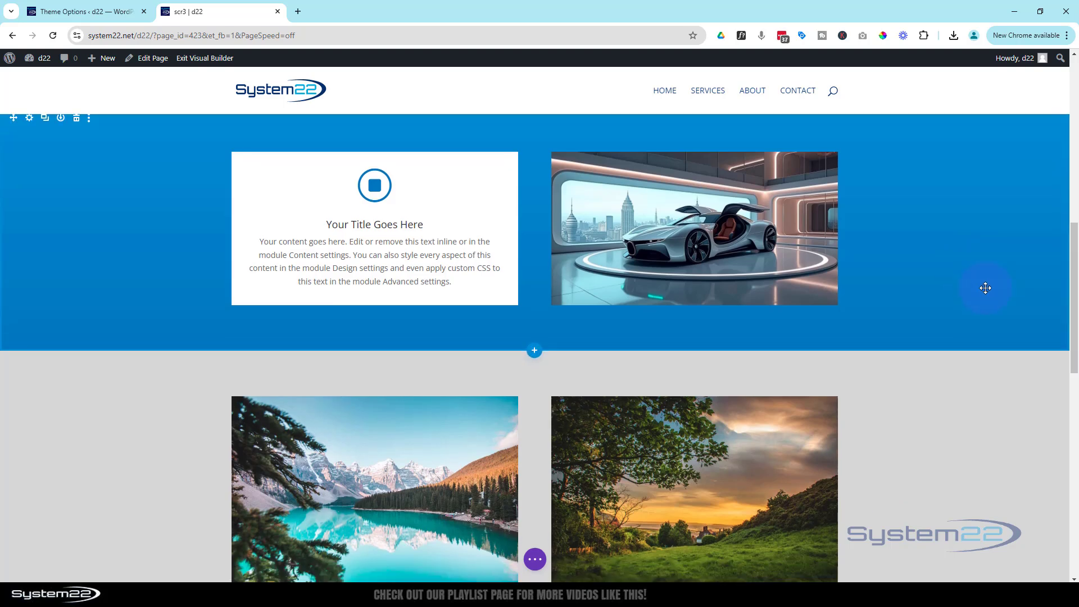
{"action": "scroll", "coordinate": [986, 287], "scroll_direction": "up", "scroll_amount": 2}
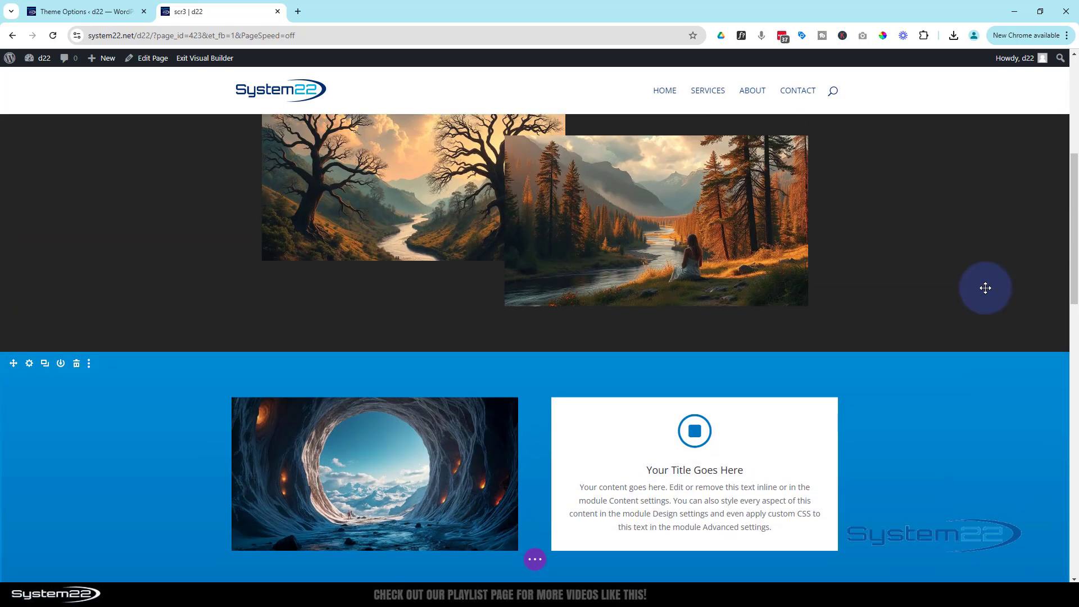
{"action": "scroll", "coordinate": [985, 288], "scroll_direction": "down", "scroll_amount": 3}
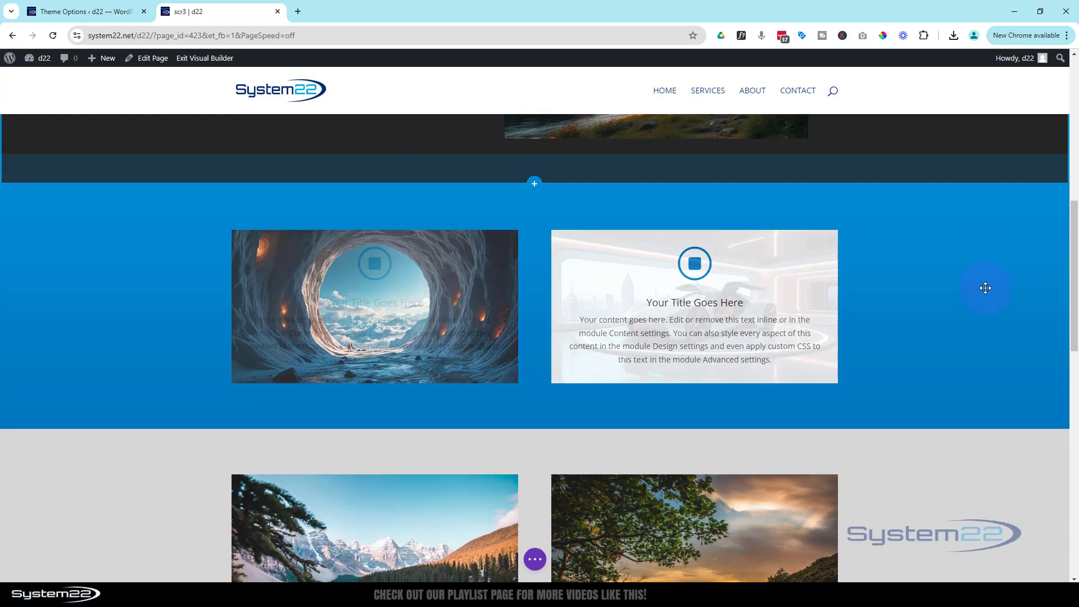
{"action": "scroll", "coordinate": [985, 288], "scroll_direction": "up", "scroll_amount": 3}
{"action": "scroll", "coordinate": [985, 288], "scroll_direction": "down", "scroll_amount": 3}
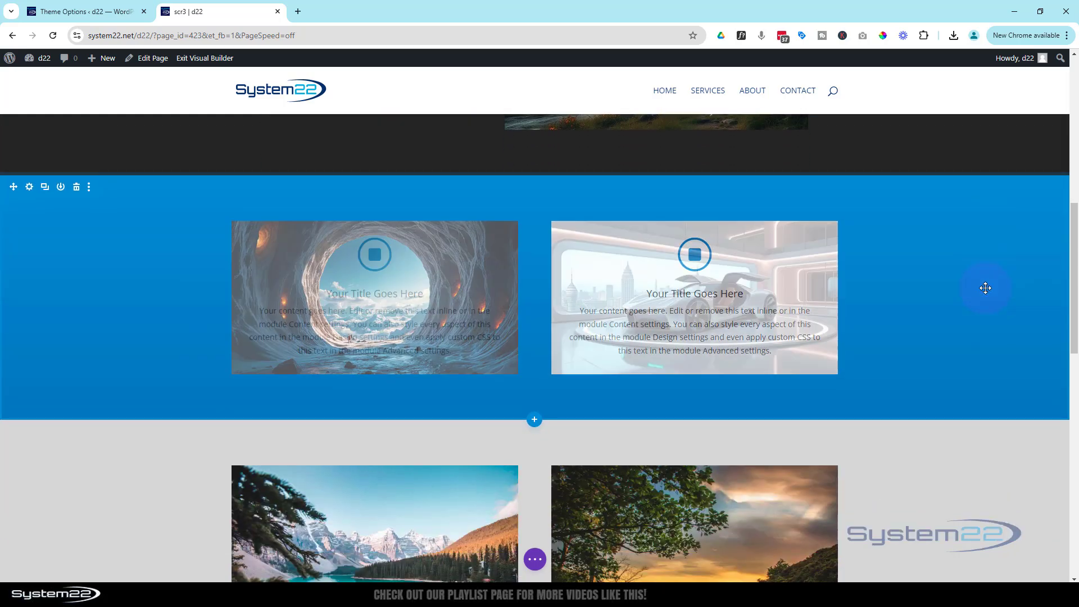
{"action": "scroll", "coordinate": [985, 288], "scroll_direction": "up", "scroll_amount": 3}
{"action": "scroll", "coordinate": [985, 289], "scroll_direction": "down", "scroll_amount": 3}
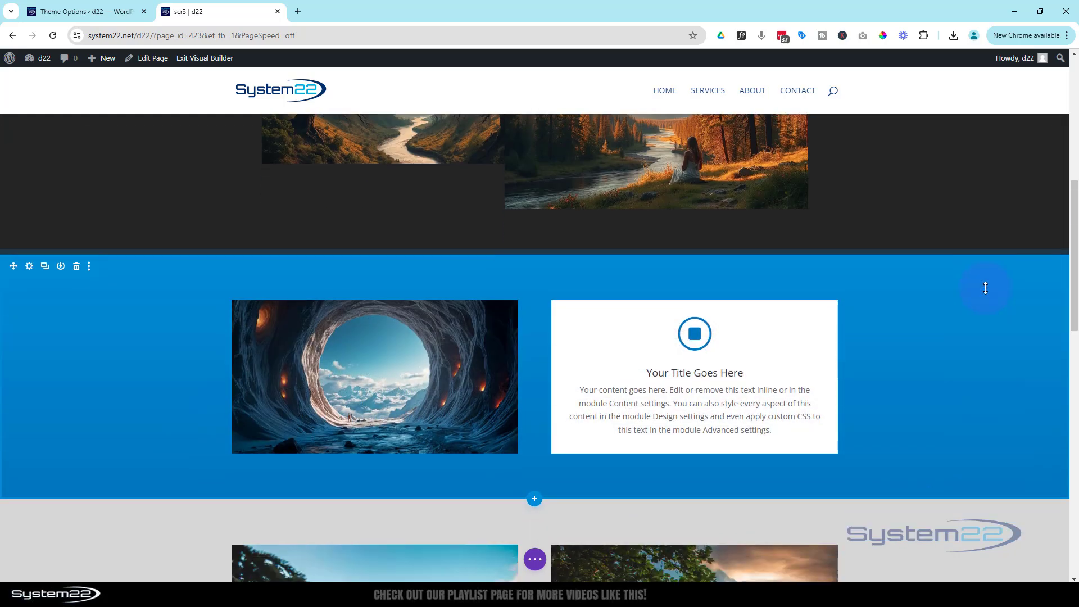
{"action": "scroll", "coordinate": [986, 288], "scroll_direction": "up", "scroll_amount": 3}
{"action": "scroll", "coordinate": [985, 288], "scroll_direction": "down", "scroll_amount": 2}
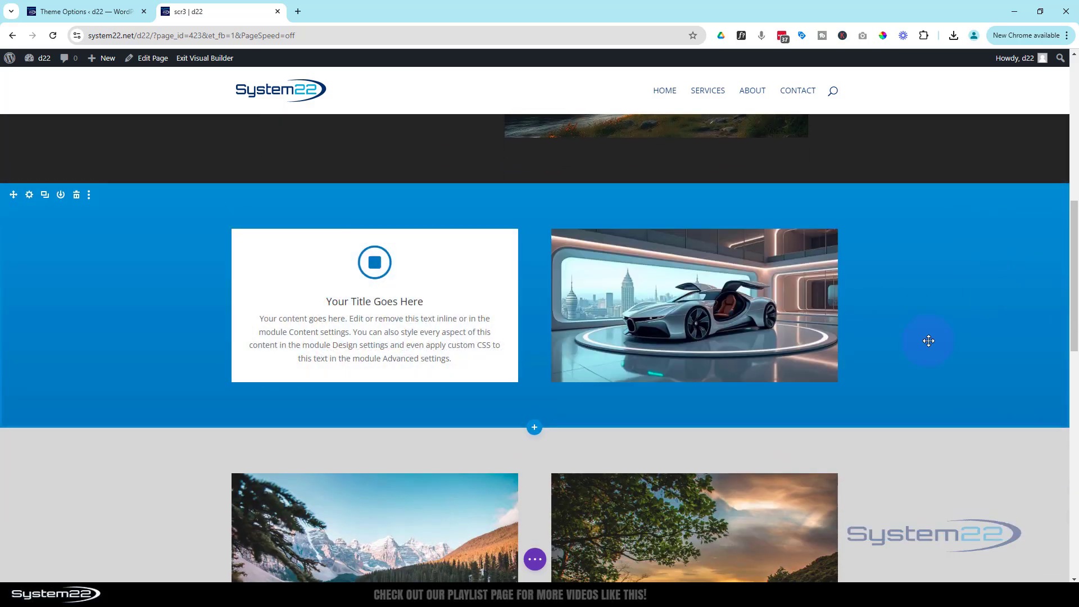
{"action": "scroll", "coordinate": [933, 339], "scroll_direction": "up", "scroll_amount": 9}
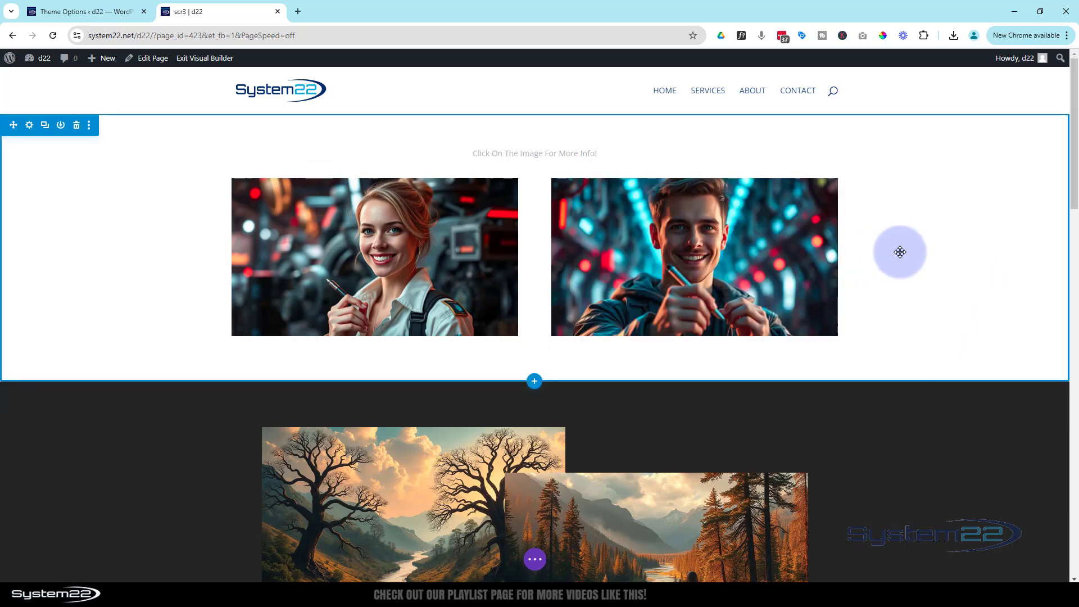
{"action": "scroll", "coordinate": [904, 304], "scroll_direction": "down", "scroll_amount": 8}
{"action": "scroll", "coordinate": [904, 303], "scroll_direction": "down", "scroll_amount": 2}
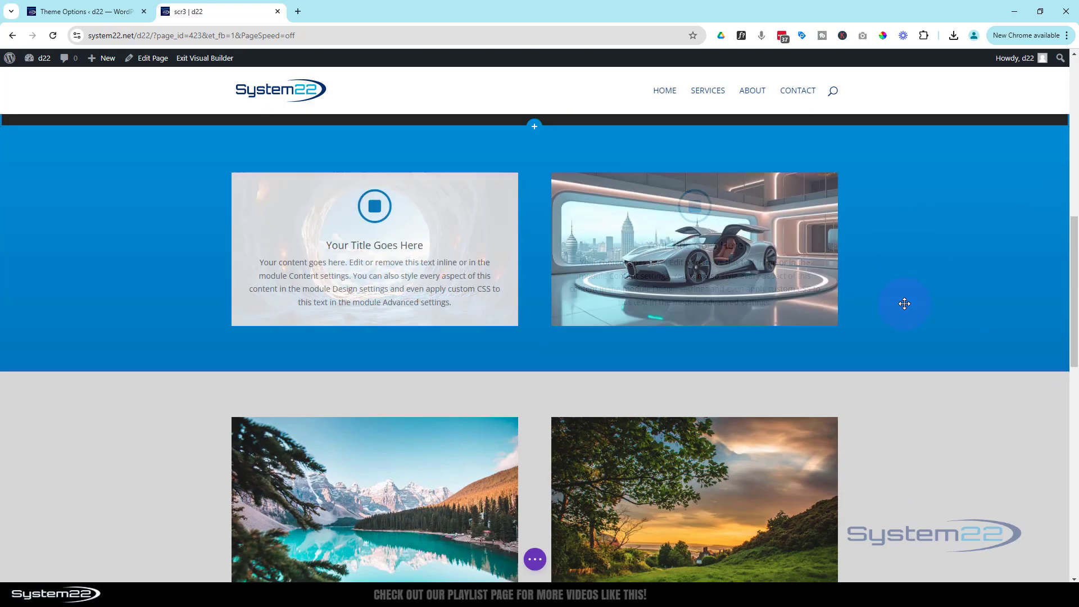
{"action": "scroll", "coordinate": [904, 304], "scroll_direction": "up", "scroll_amount": 1}
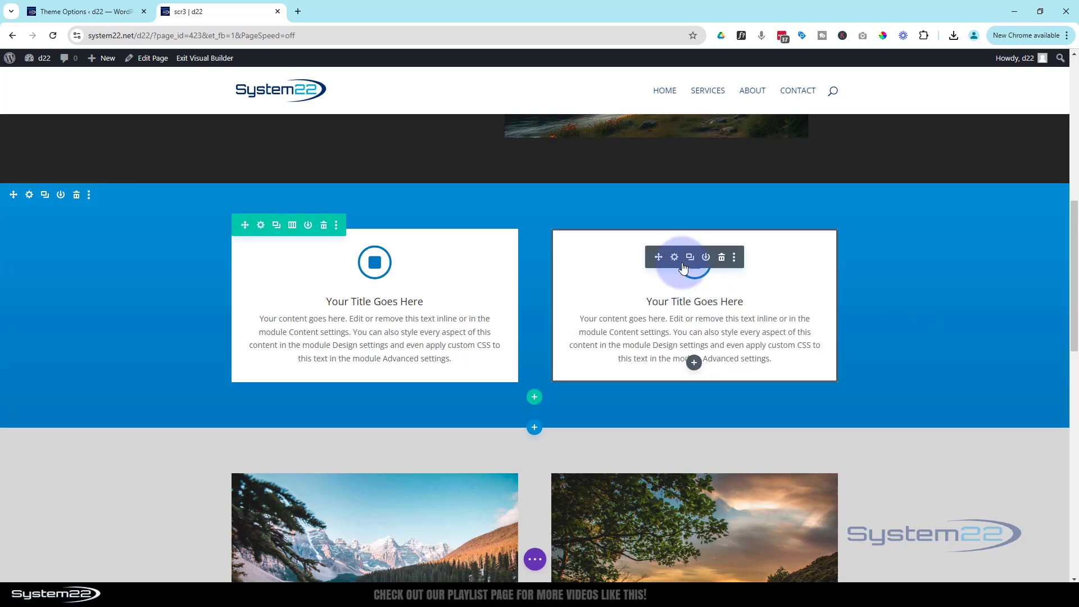
- Choose the Fading In and Out scroll effect for the right blurb card
{"action": "left_click", "coordinate": [675, 258]}
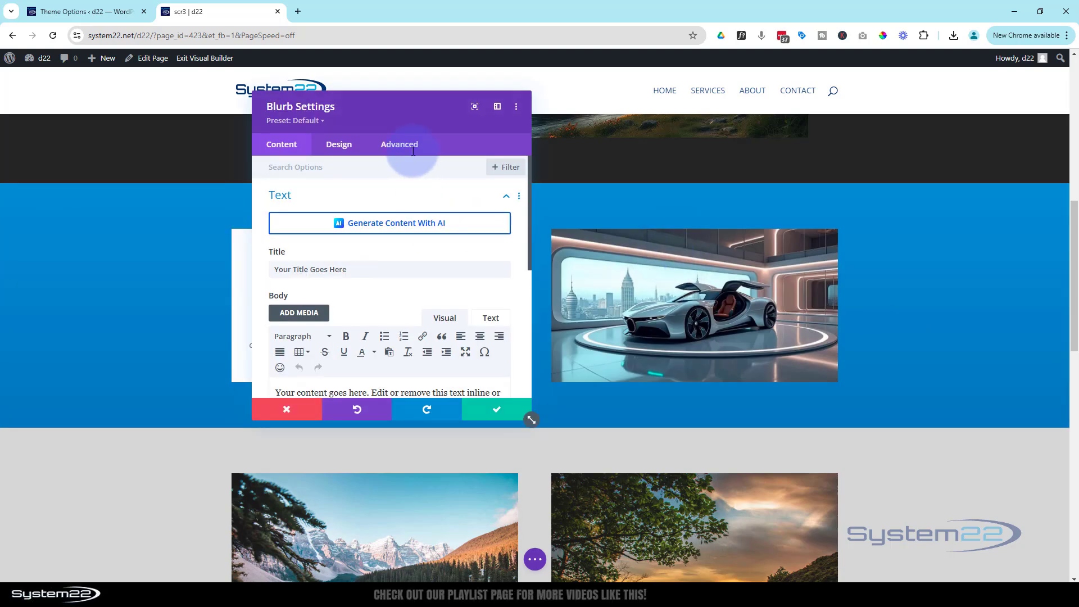
{"action": "left_click", "coordinate": [405, 148]}
{"action": "scroll", "coordinate": [403, 287], "scroll_direction": "down", "scroll_amount": 2}
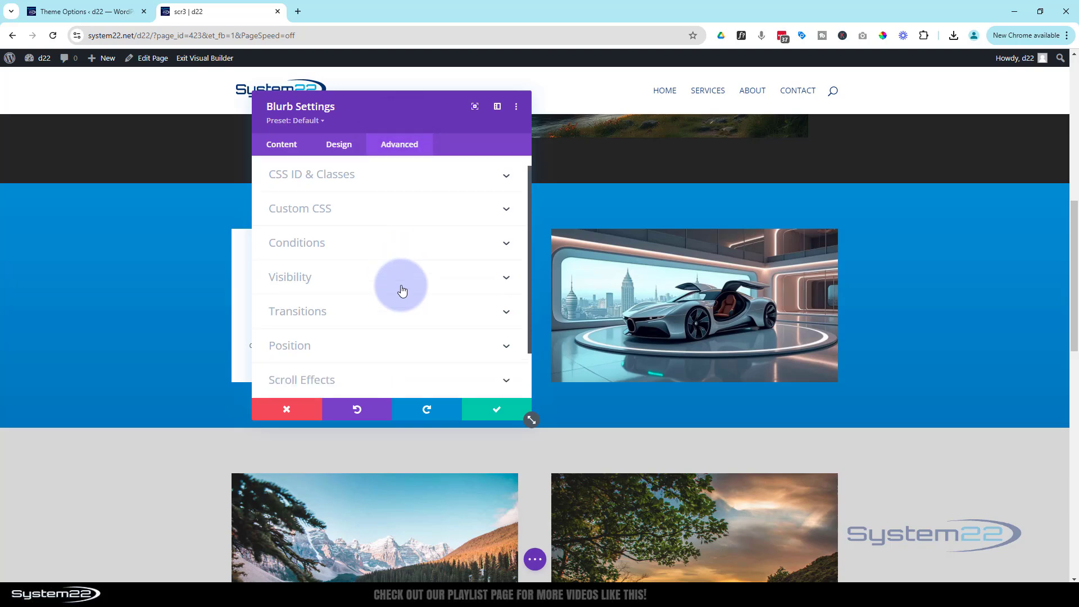
{"action": "left_click", "coordinate": [385, 331]}
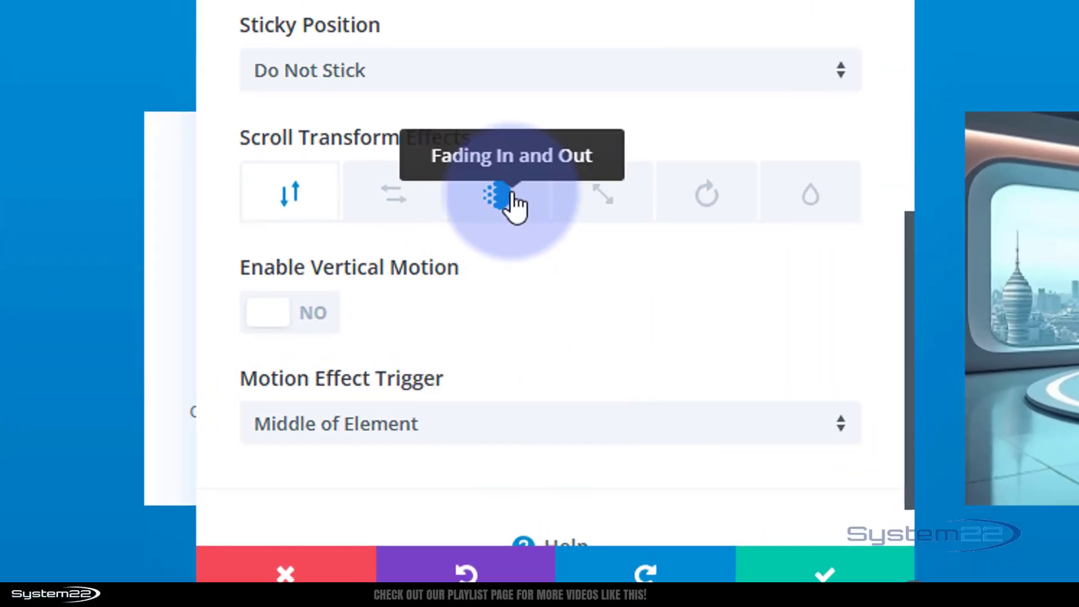
{"action": "left_click", "coordinate": [513, 202]}
{"action": "scroll", "coordinate": [542, 204], "scroll_direction": "down", "scroll_amount": 3}
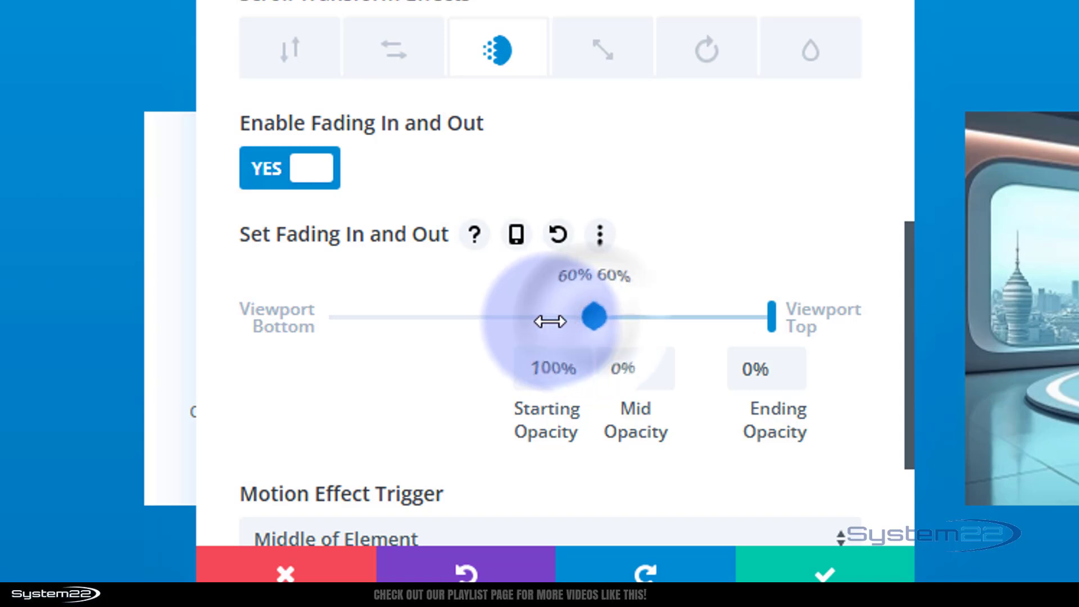
- Set the fade's mid range to 55%–60% of the viewport and save the blurb
{"action": "mouse_move", "coordinate": [595, 316]}
{"action": "left_mouse_down"}
{"action": "mouse_move", "coordinate": [661, 315]}
{"action": "mouse_move", "coordinate": [576, 313]}
{"action": "left_mouse_up"}
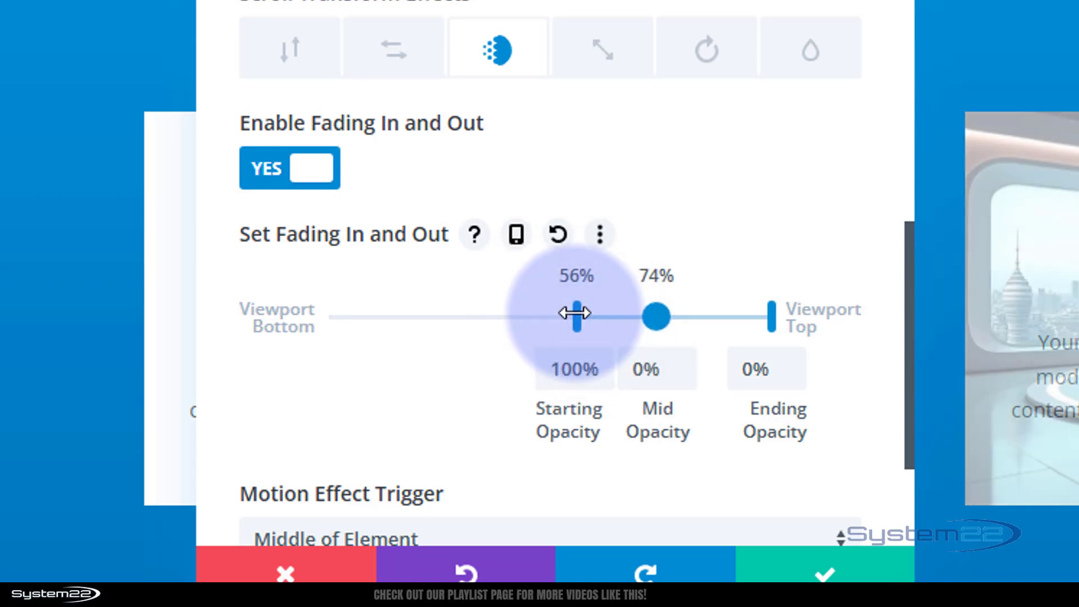
{"action": "left_click_drag", "start_coordinate": [575, 313], "coordinate": [571, 313]}
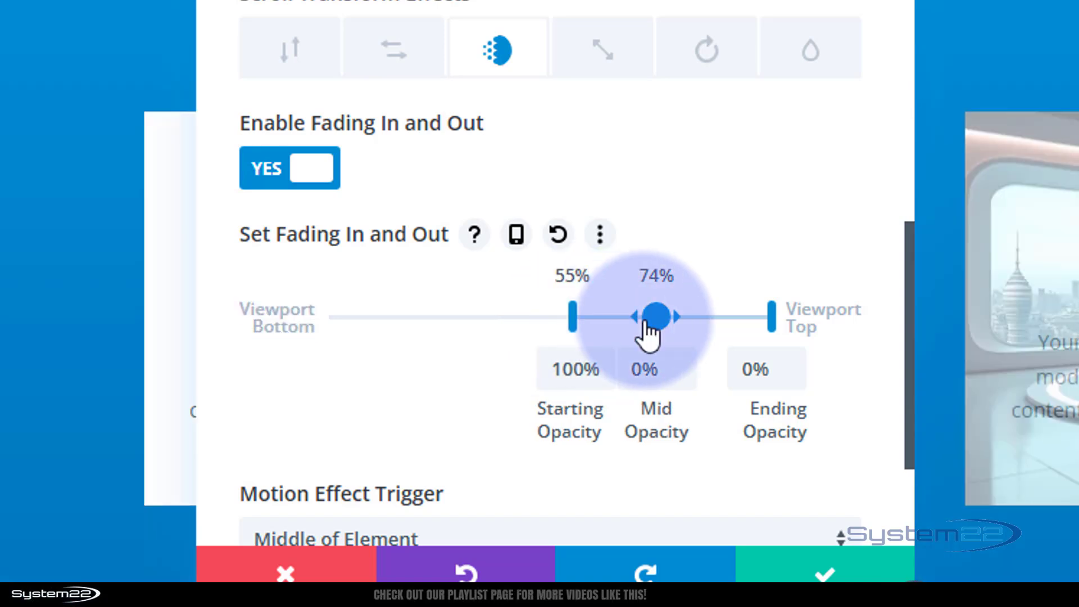
{"action": "left_click_drag", "start_coordinate": [645, 318], "coordinate": [581, 309]}
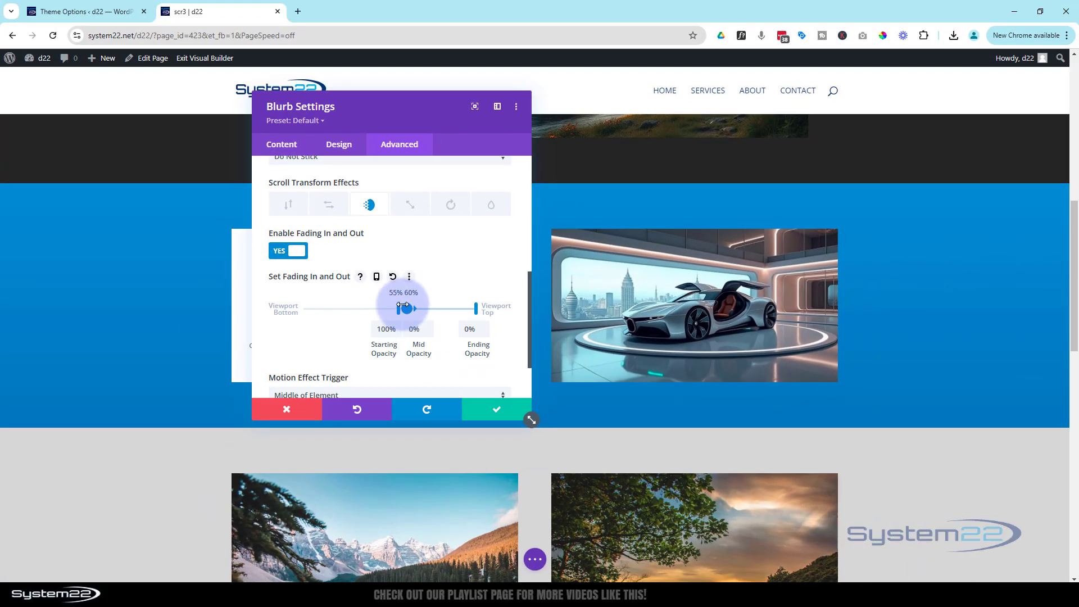
{"action": "scroll", "coordinate": [899, 365], "scroll_direction": "up", "scroll_amount": 1}
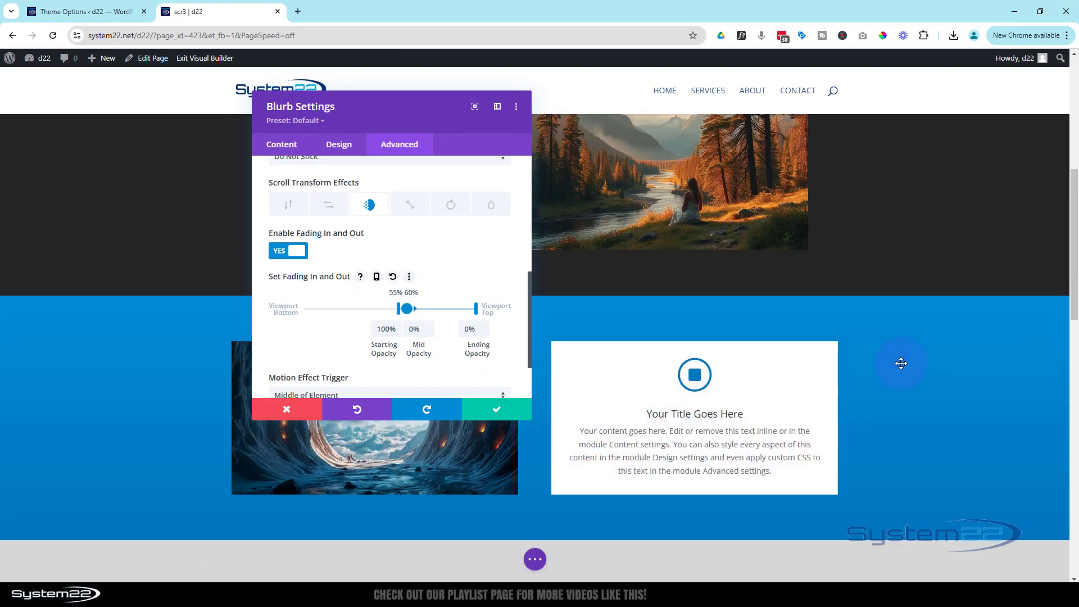
{"action": "scroll", "coordinate": [899, 363], "scroll_direction": "down", "scroll_amount": 1}
{"action": "scroll", "coordinate": [899, 363], "scroll_direction": "up", "scroll_amount": 3}
{"action": "scroll", "coordinate": [898, 364], "scroll_direction": "down", "scroll_amount": 2}
{"action": "scroll", "coordinate": [897, 365], "scroll_direction": "down", "scroll_amount": 1}
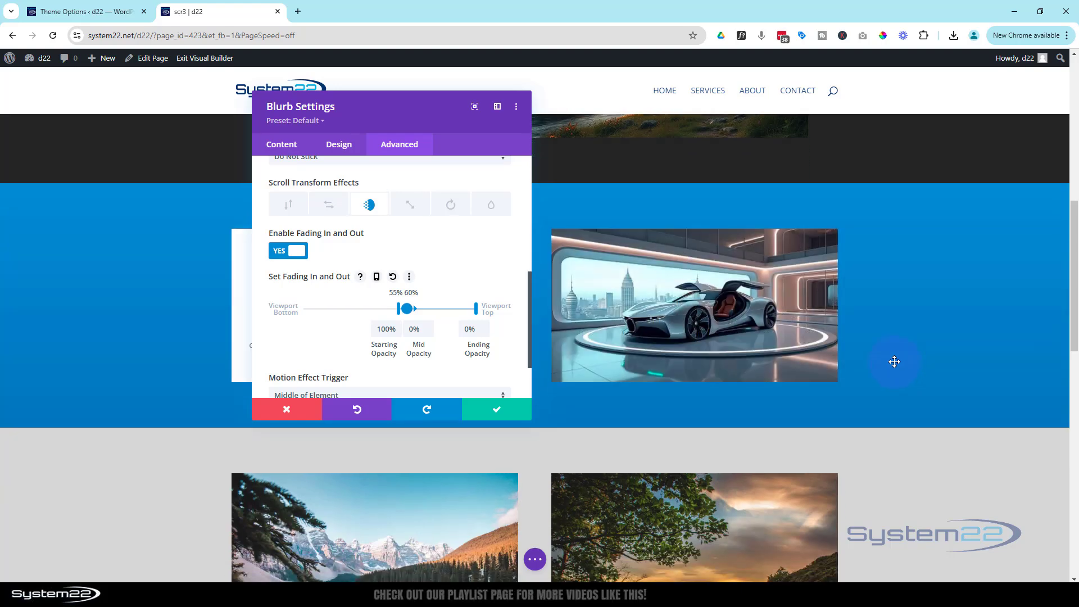
{"action": "left_click", "coordinate": [511, 418]}
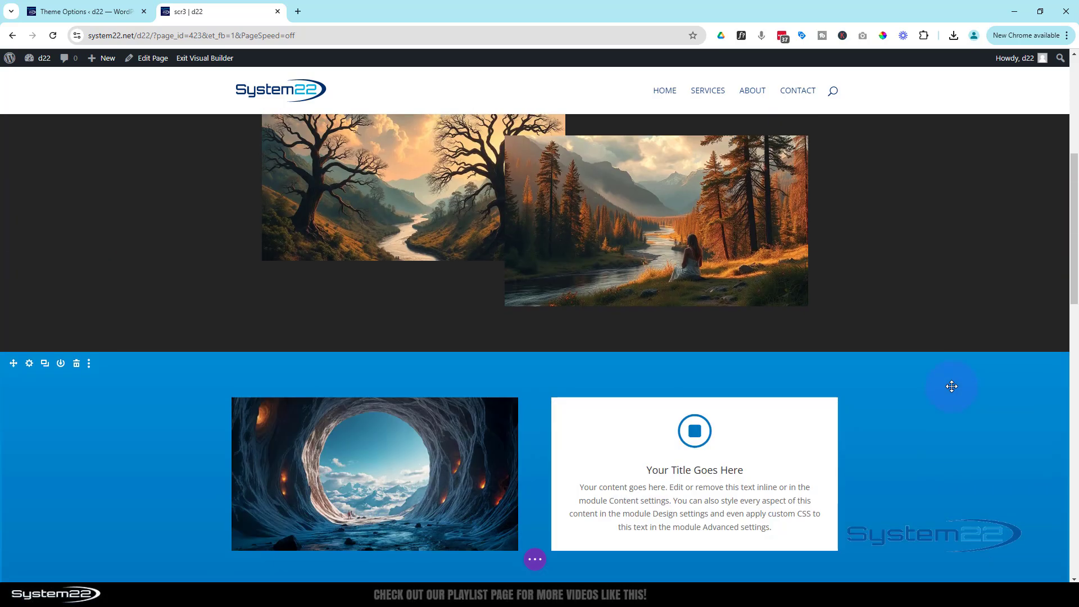
{"action": "scroll", "coordinate": [951, 386], "scroll_direction": "down", "scroll_amount": 3}
- Scroll down to check the cards fading, then expand the builder's save and publish bar
{"action": "scroll", "coordinate": [952, 387], "scroll_direction": "down", "scroll_amount": 2}
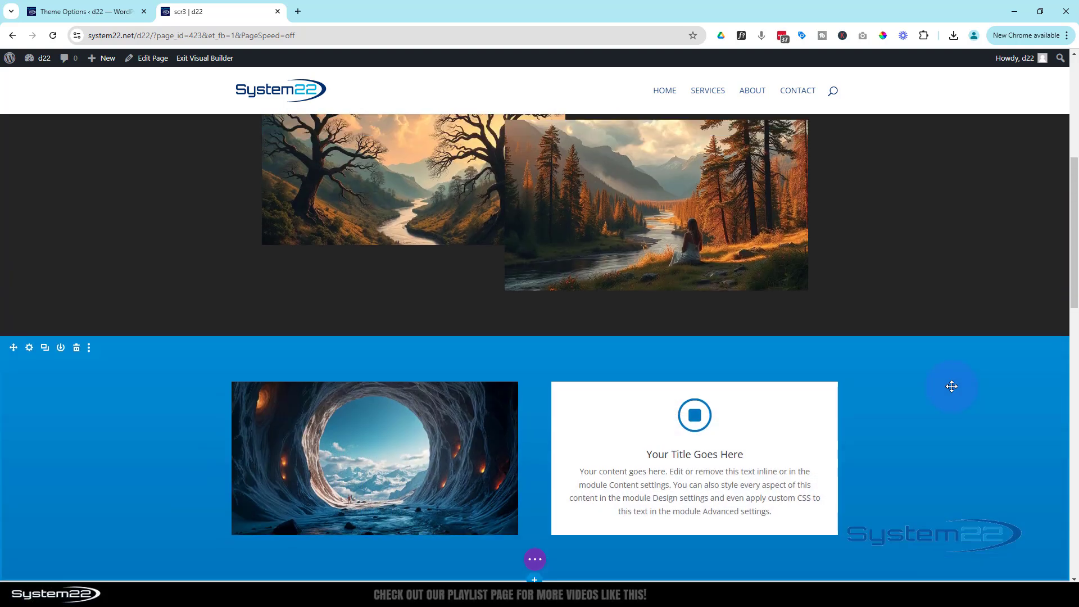
{"action": "scroll", "coordinate": [951, 386], "scroll_direction": "down", "scroll_amount": 1}
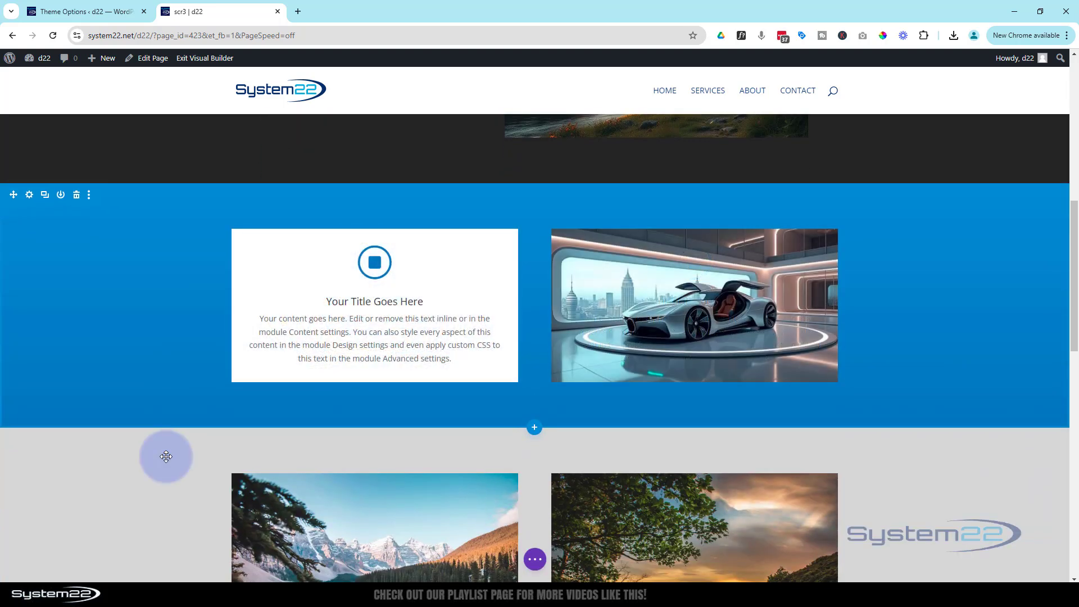
{"action": "scroll", "coordinate": [185, 387], "scroll_direction": "down", "scroll_amount": 1}
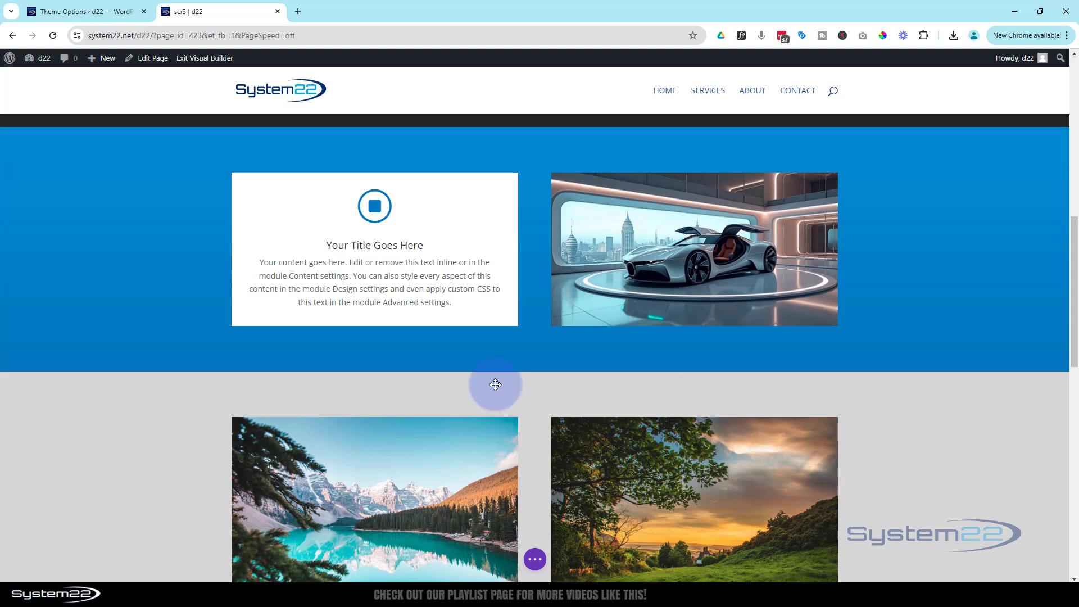
{"action": "left_click", "coordinate": [535, 560]}
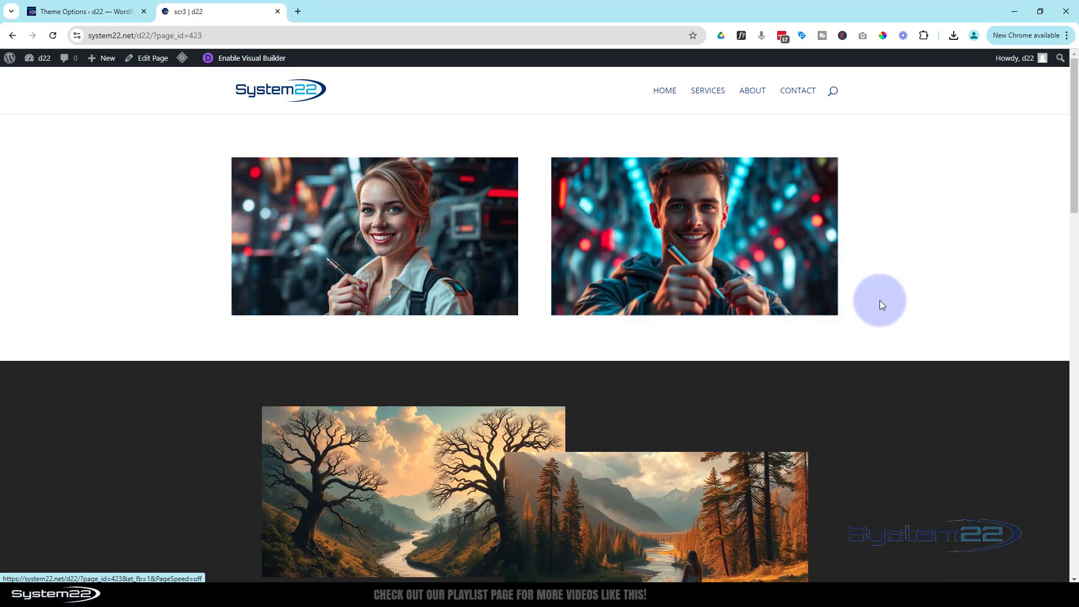
- Scroll the live page down to the blue row with the blurb card and car image
{"action": "left_click_drag", "start_coordinate": [1074, 197], "coordinate": [1074, 292]}
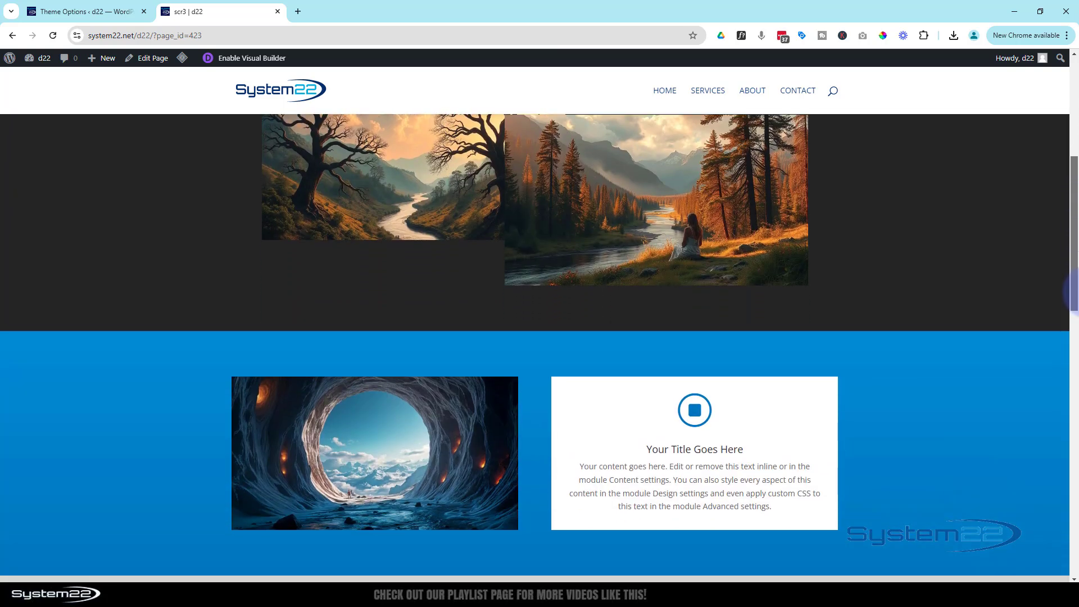
{"action": "left_click_drag", "start_coordinate": [1072, 298], "coordinate": [1073, 357]}
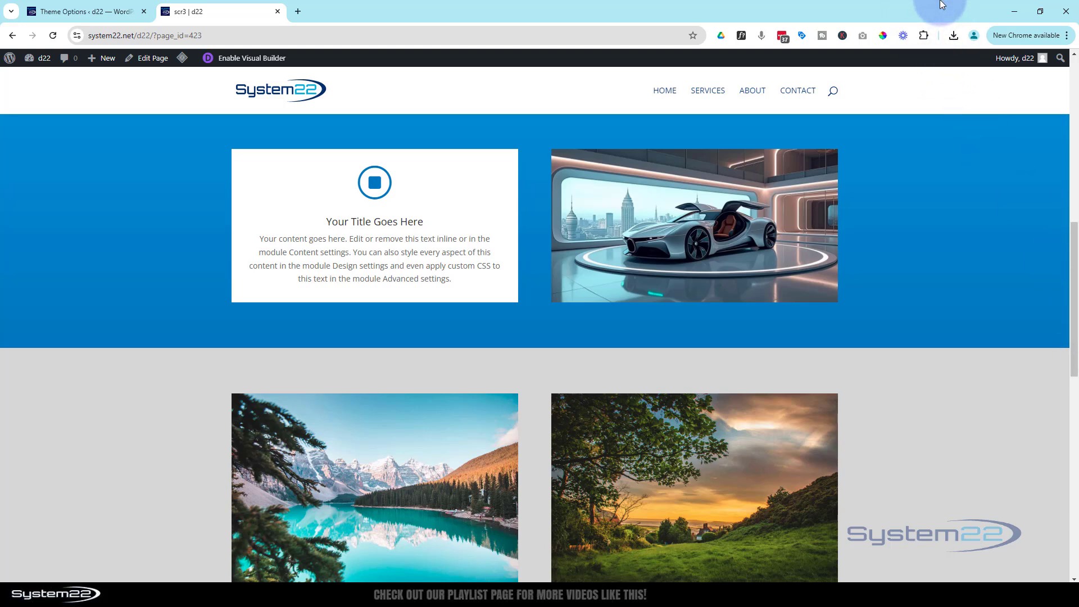
- Open Chrome DevTools' device preview and scroll through the page in the default mobile view
{"action": "key", "text": "ctrl+shift+i"}
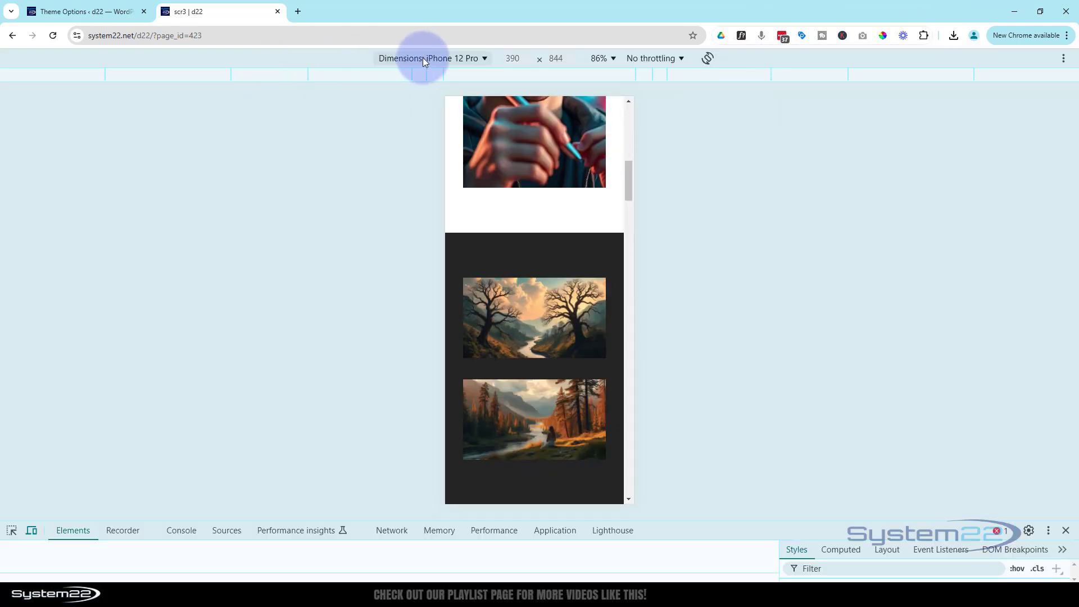
{"action": "scroll", "coordinate": [606, 256], "scroll_direction": "down", "scroll_amount": 4}
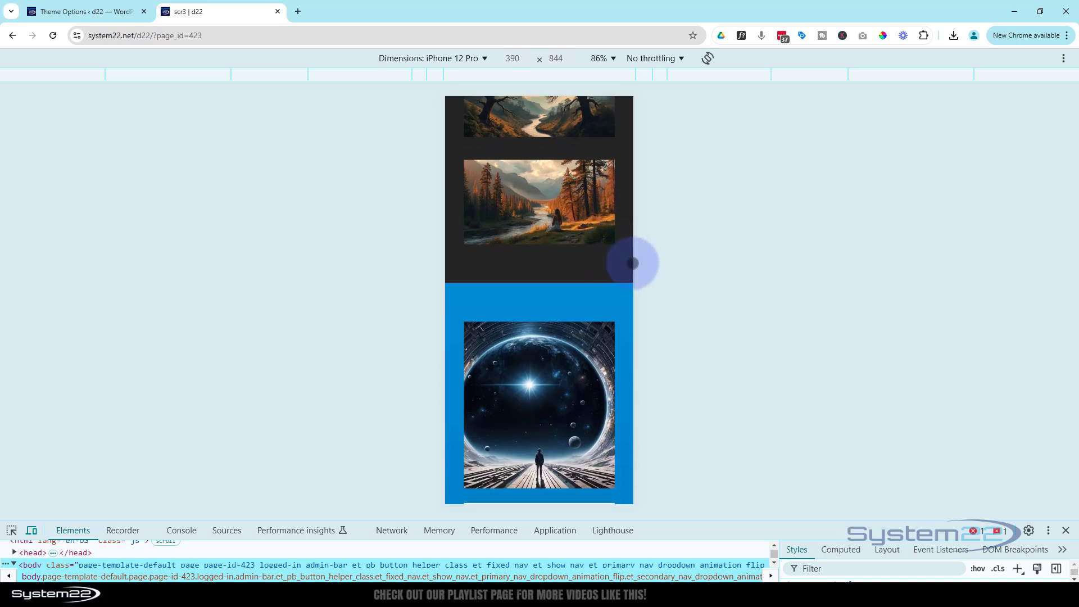
{"action": "scroll", "coordinate": [632, 263], "scroll_direction": "down", "scroll_amount": 2}
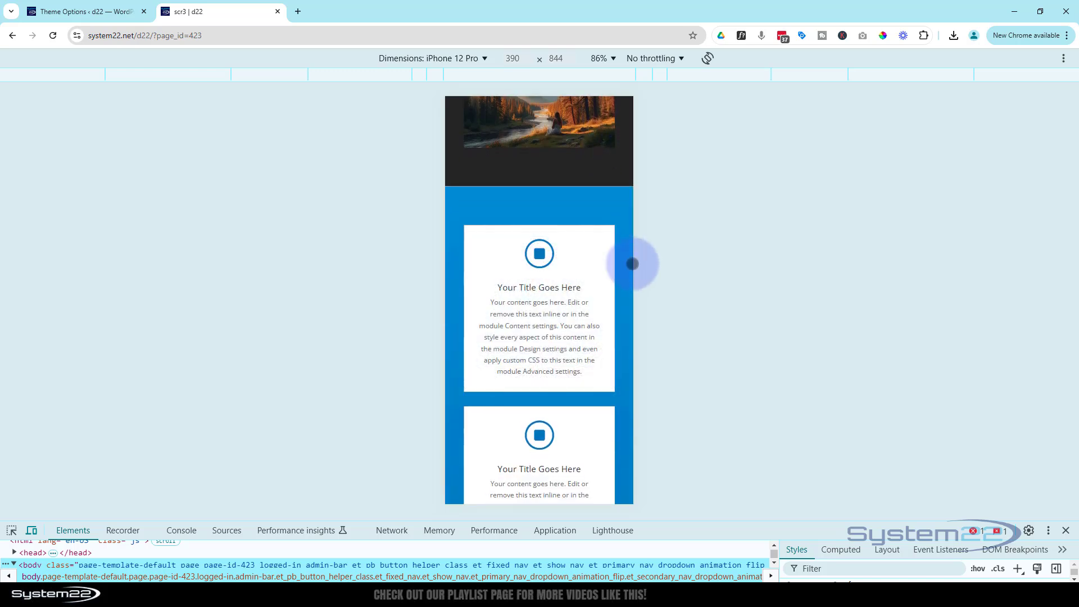
{"action": "scroll", "coordinate": [632, 263], "scroll_direction": "down", "scroll_amount": 2}
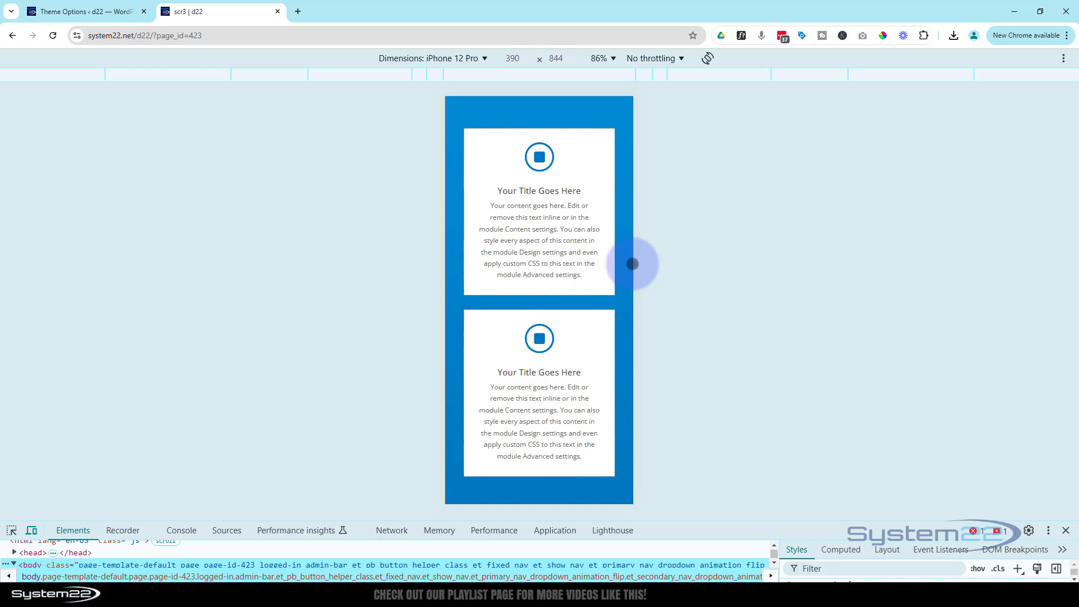
{"action": "scroll", "coordinate": [632, 263], "scroll_direction": "down", "scroll_amount": 6}
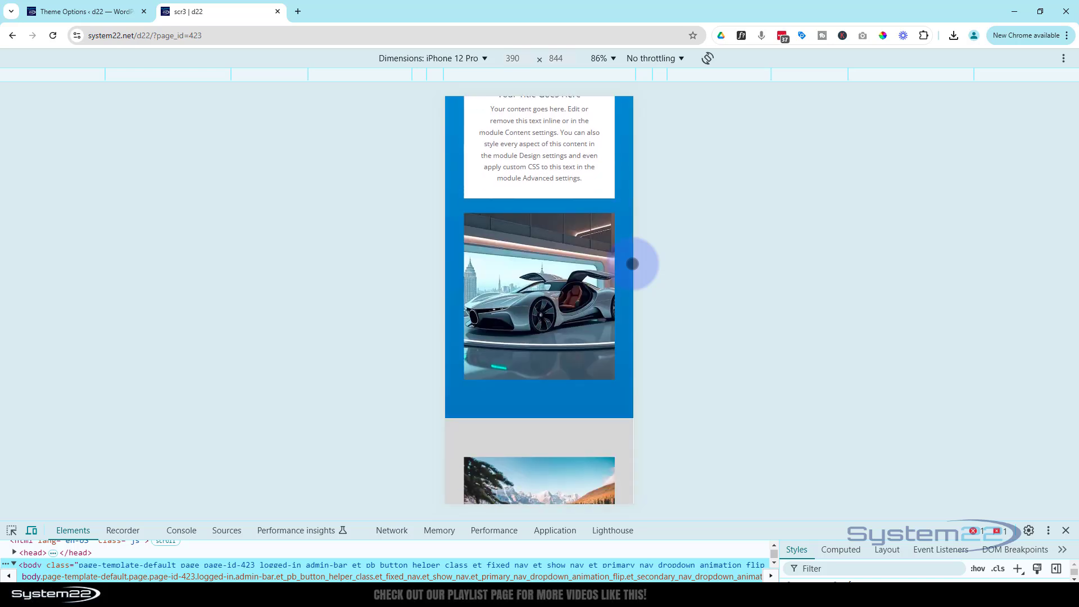
{"action": "scroll", "coordinate": [631, 264], "scroll_direction": "down", "scroll_amount": 2}
{"action": "scroll", "coordinate": [626, 263], "scroll_direction": "up", "scroll_amount": 2}
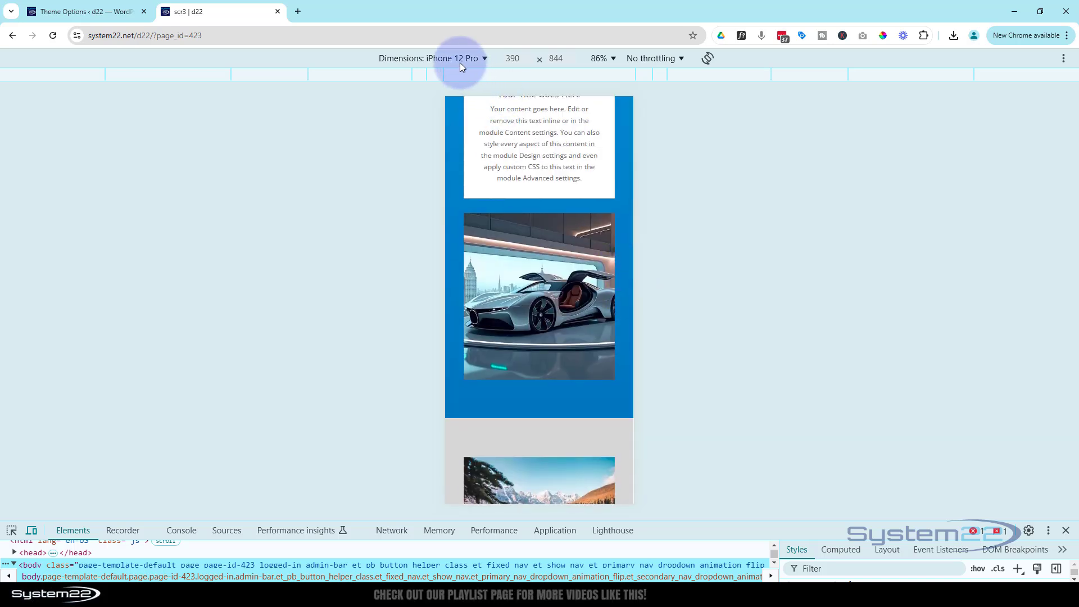
- Switch the preview to iPad Air (820×1180) and scroll to test the image and card fades
{"action": "left_click", "coordinate": [441, 57]}
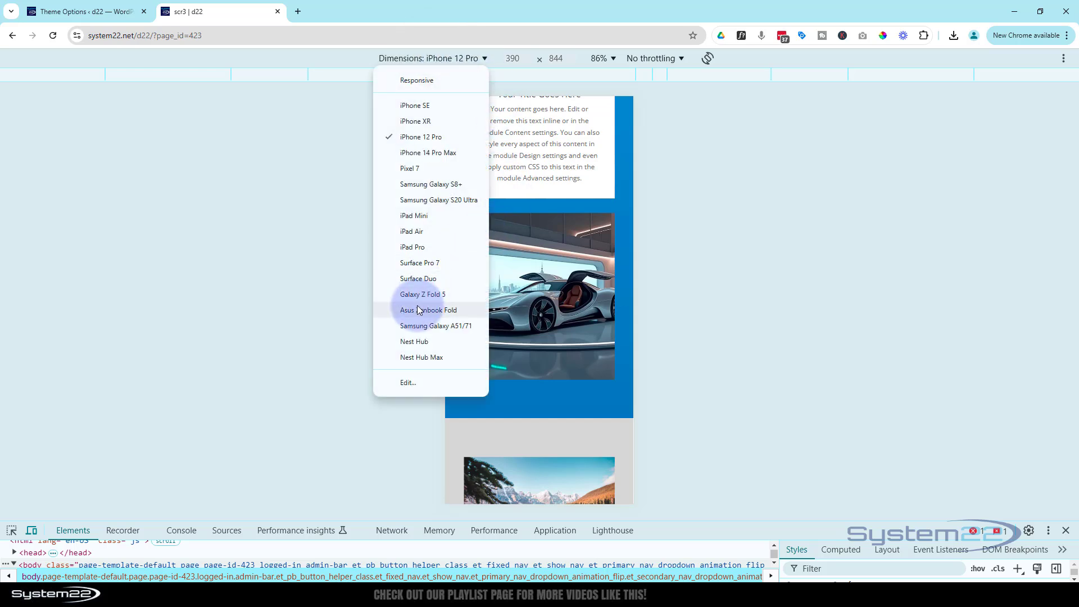
{"action": "left_click", "coordinate": [411, 232]}
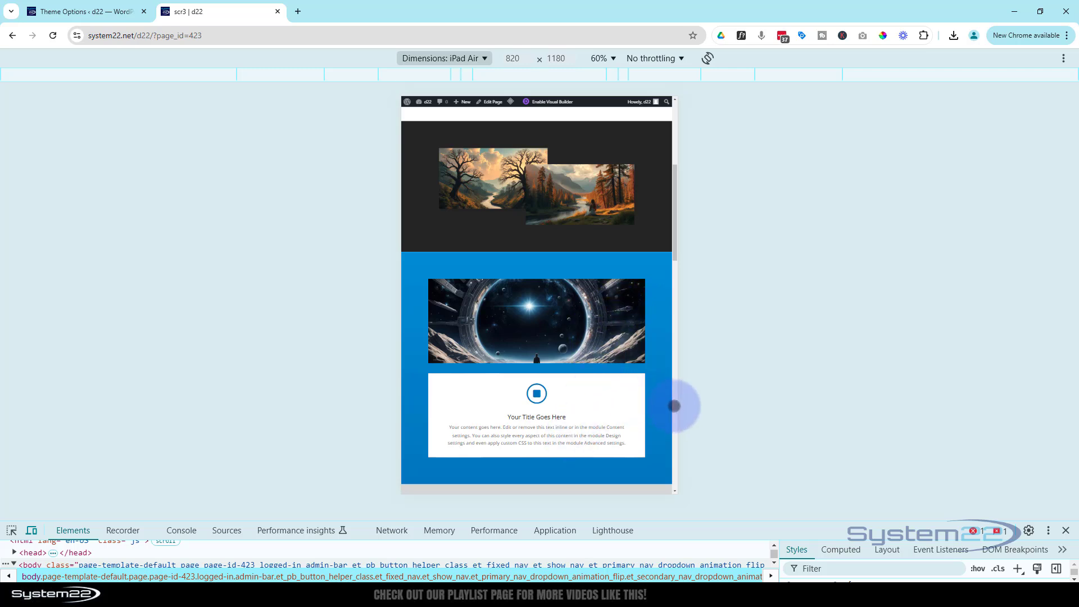
{"action": "scroll", "coordinate": [665, 403], "scroll_direction": "down", "scroll_amount": 2}
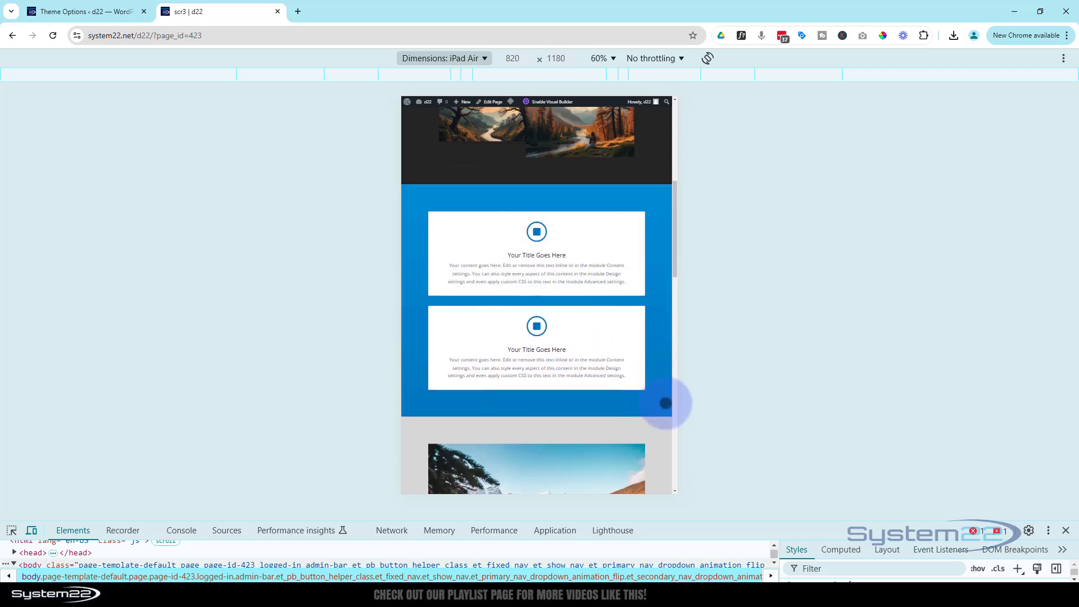
{"action": "scroll", "coordinate": [665, 402], "scroll_direction": "down", "scroll_amount": 2}
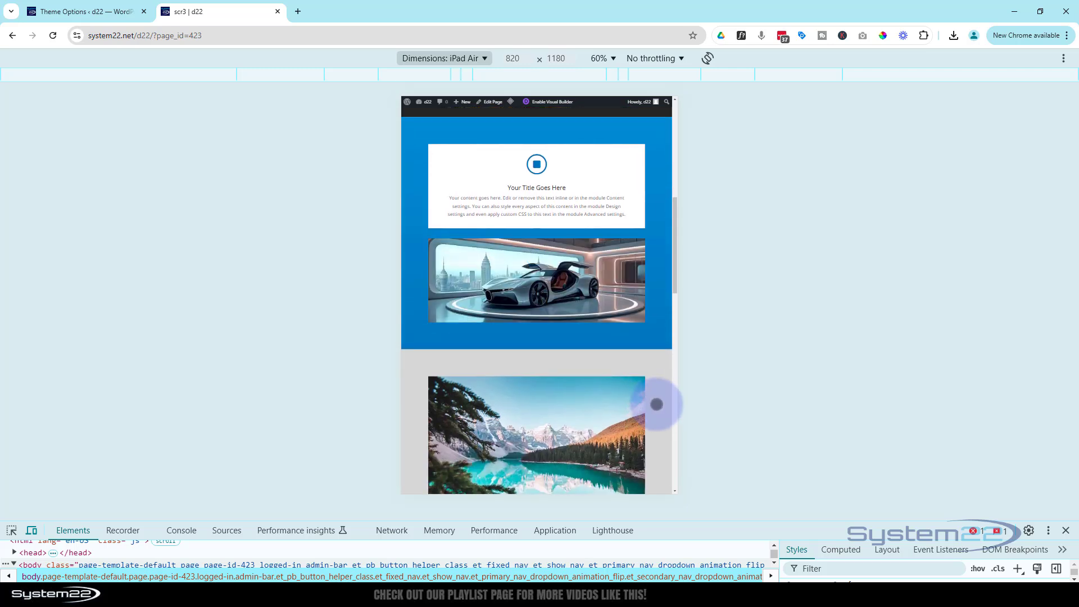
{"action": "scroll", "coordinate": [657, 404], "scroll_direction": "up", "scroll_amount": 5}
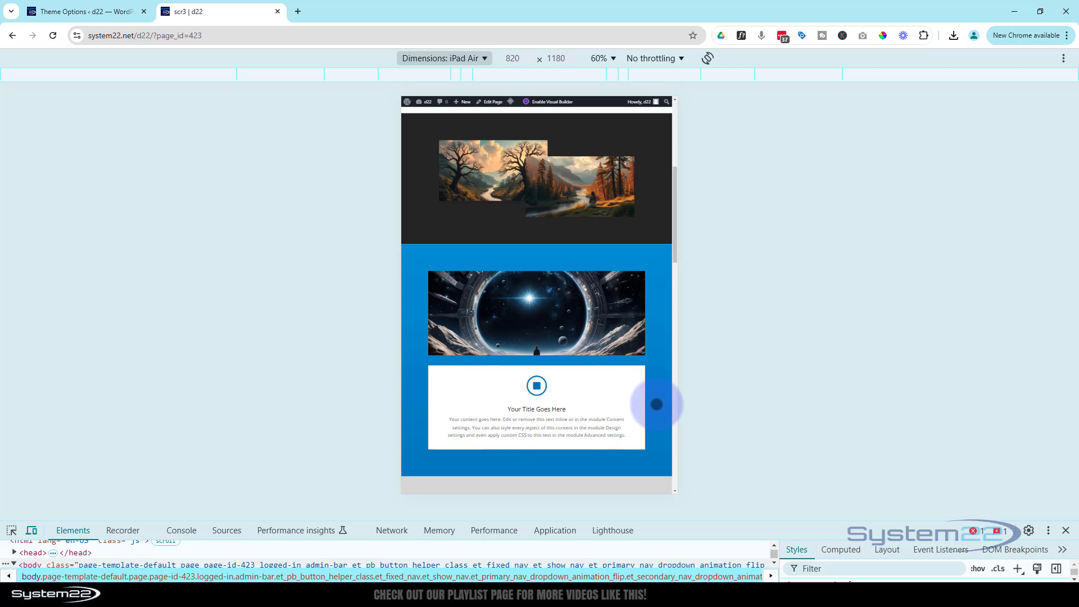
{"action": "scroll", "coordinate": [656, 405], "scroll_direction": "down", "scroll_amount": 2}
{"action": "scroll", "coordinate": [656, 404], "scroll_direction": "down", "scroll_amount": 3}
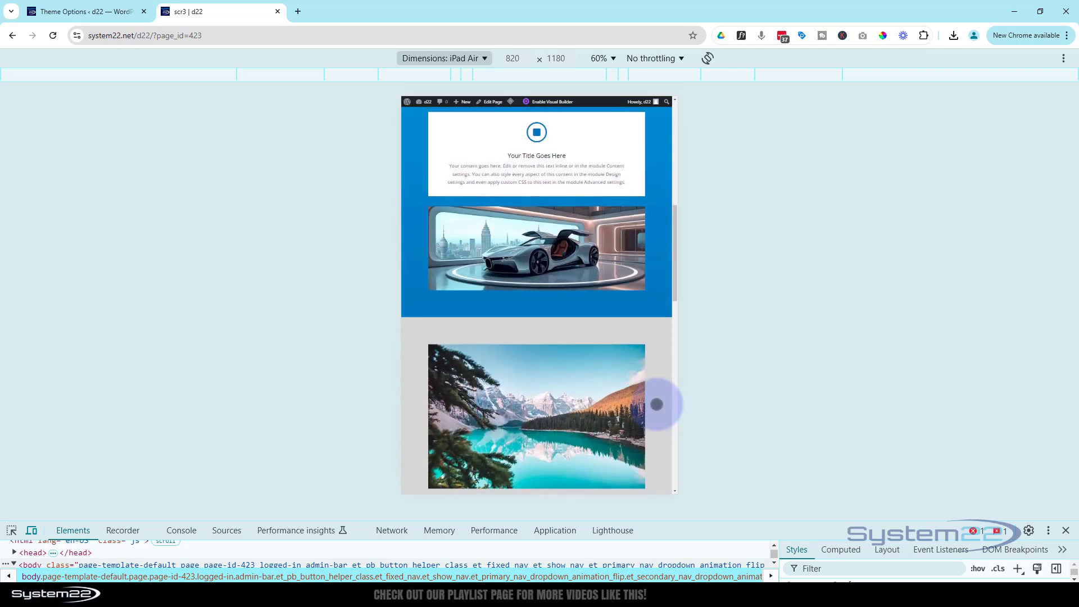
{"action": "scroll", "coordinate": [657, 404], "scroll_direction": "up", "scroll_amount": 5}
{"action": "scroll", "coordinate": [656, 404], "scroll_direction": "down", "scroll_amount": 7}
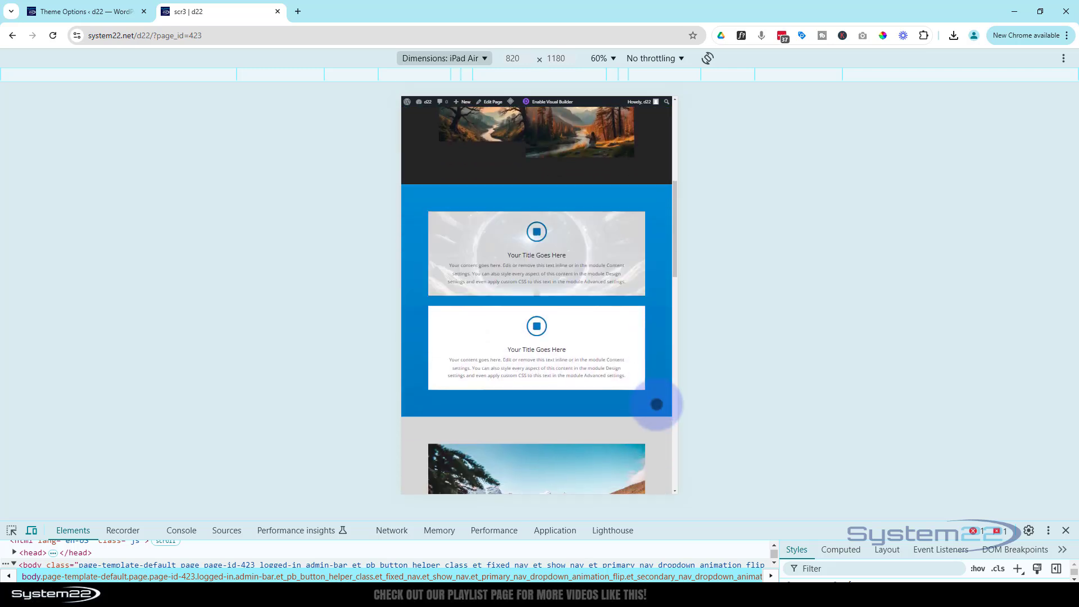
{"action": "scroll", "coordinate": [656, 404], "scroll_direction": "up", "scroll_amount": 10}
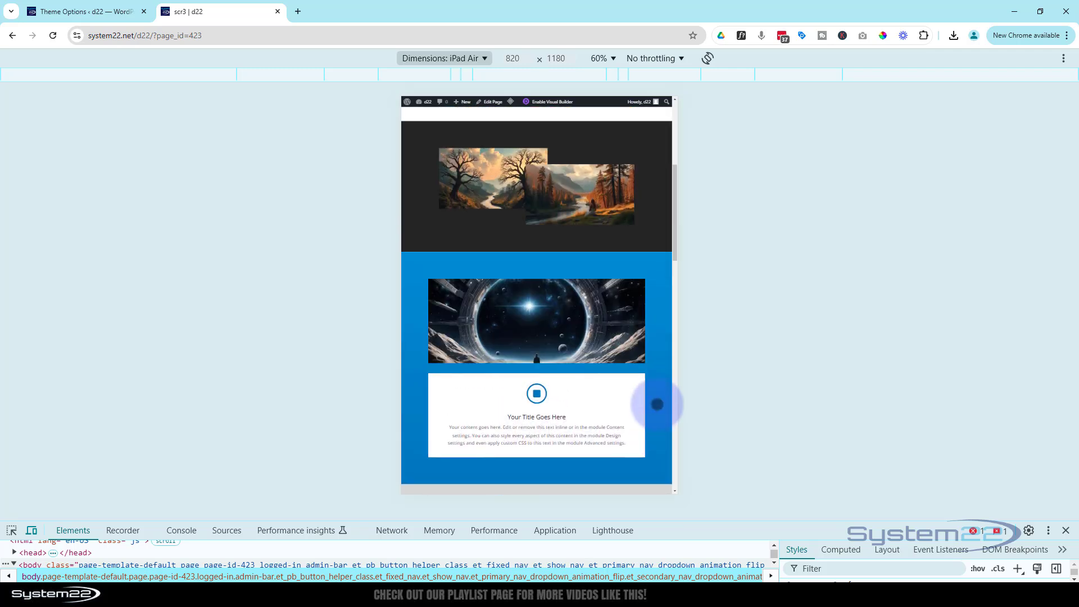
{"action": "scroll", "coordinate": [657, 404], "scroll_direction": "down", "scroll_amount": 7}
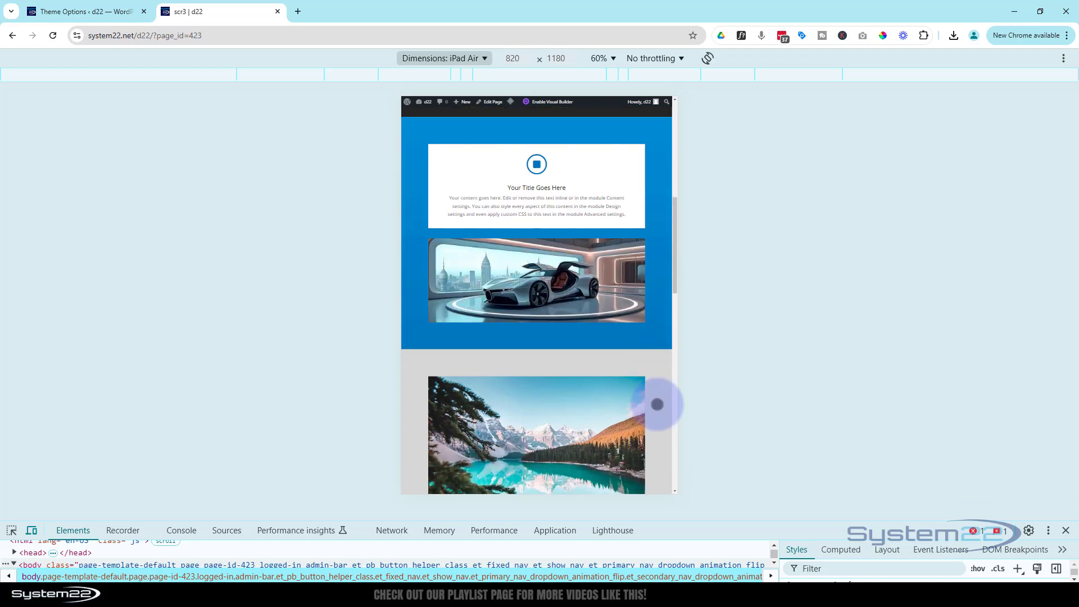
{"action": "scroll", "coordinate": [657, 404], "scroll_direction": "up", "scroll_amount": 3}
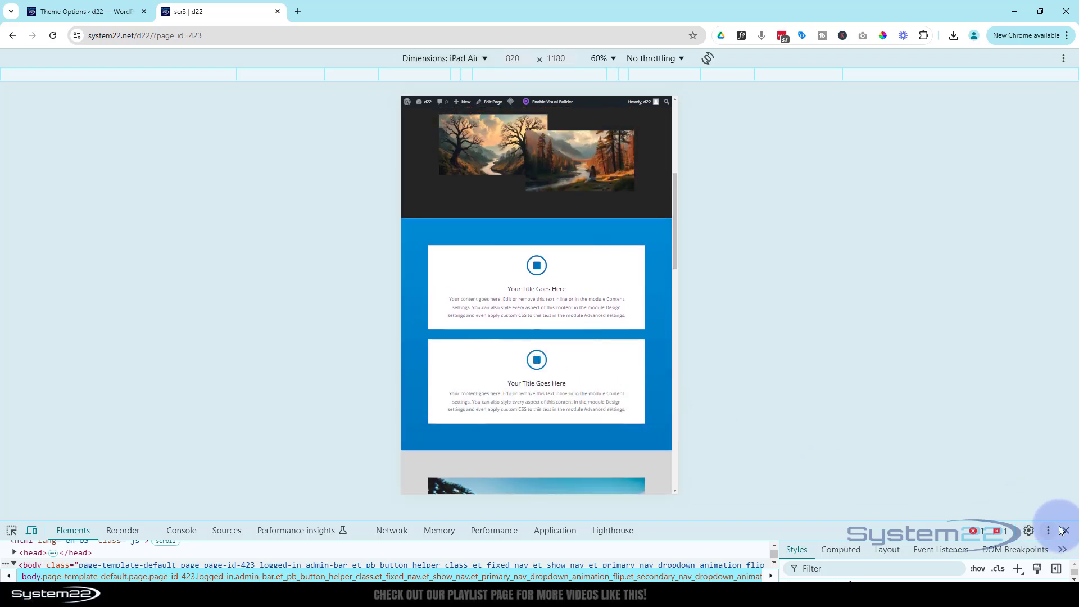
- Close DevTools and scroll the desktop page to watch the landscape images and three arrow-icon blurbs fade
{"action": "left_click", "coordinate": [1065, 530]}
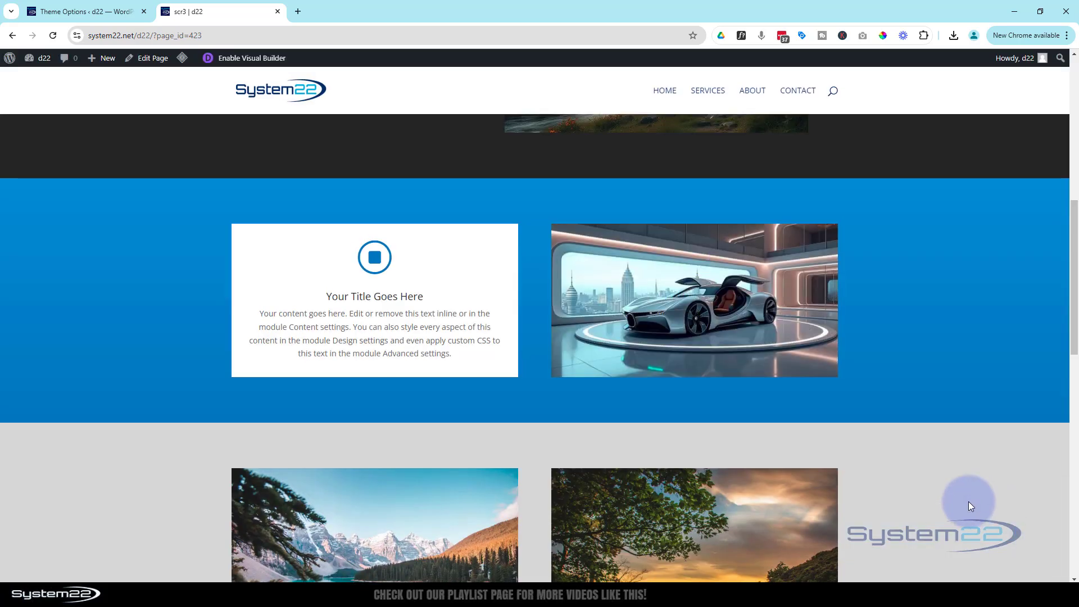
{"action": "scroll", "coordinate": [957, 493], "scroll_direction": "up", "scroll_amount": 3}
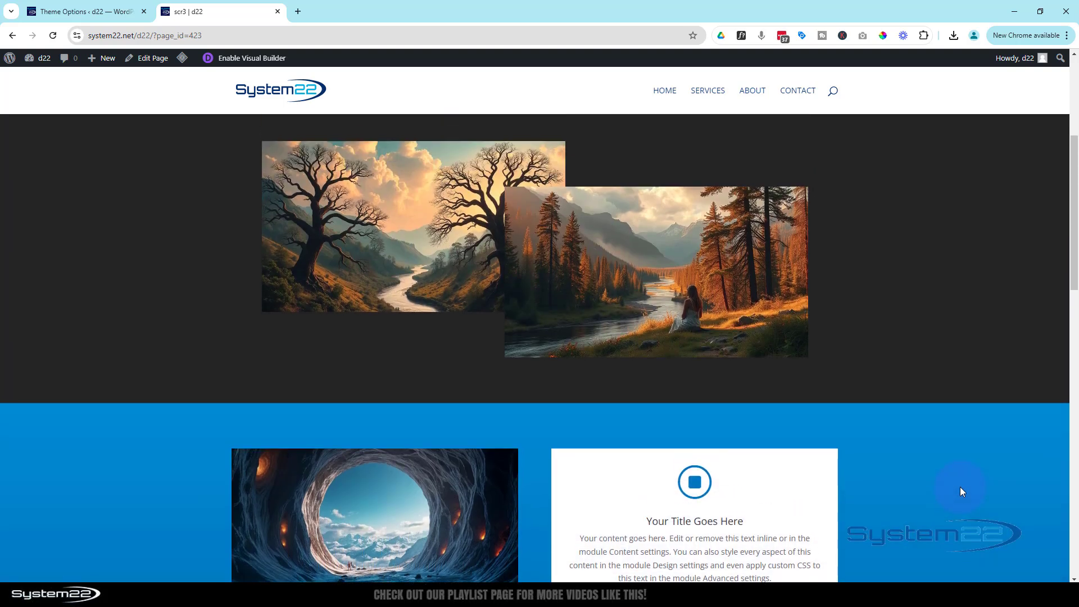
{"action": "scroll", "coordinate": [961, 491], "scroll_direction": "down", "scroll_amount": 5}
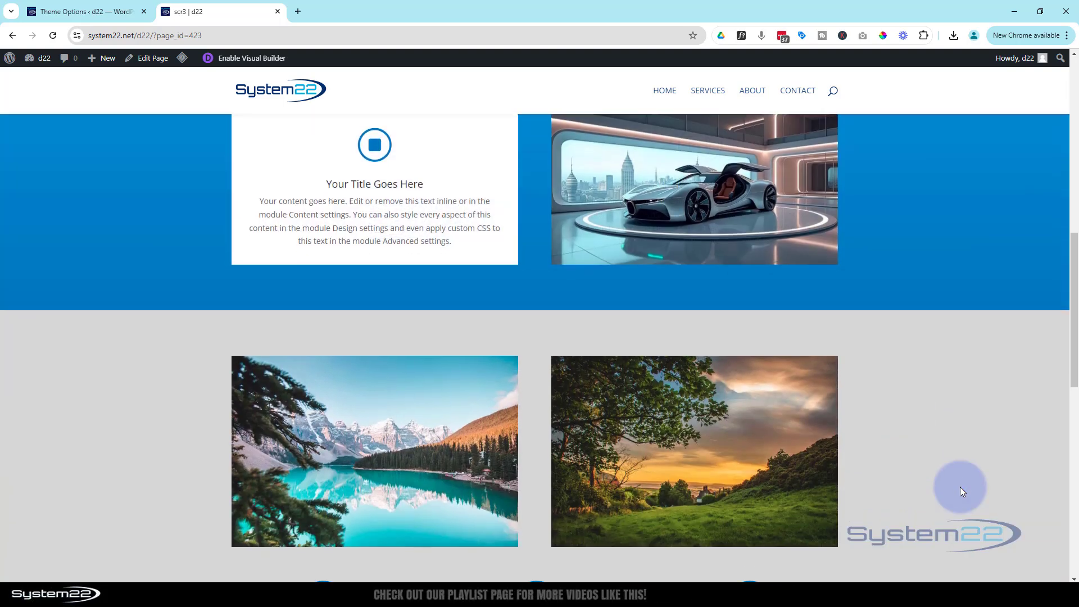
{"action": "scroll", "coordinate": [962, 491], "scroll_direction": "up", "scroll_amount": 2}
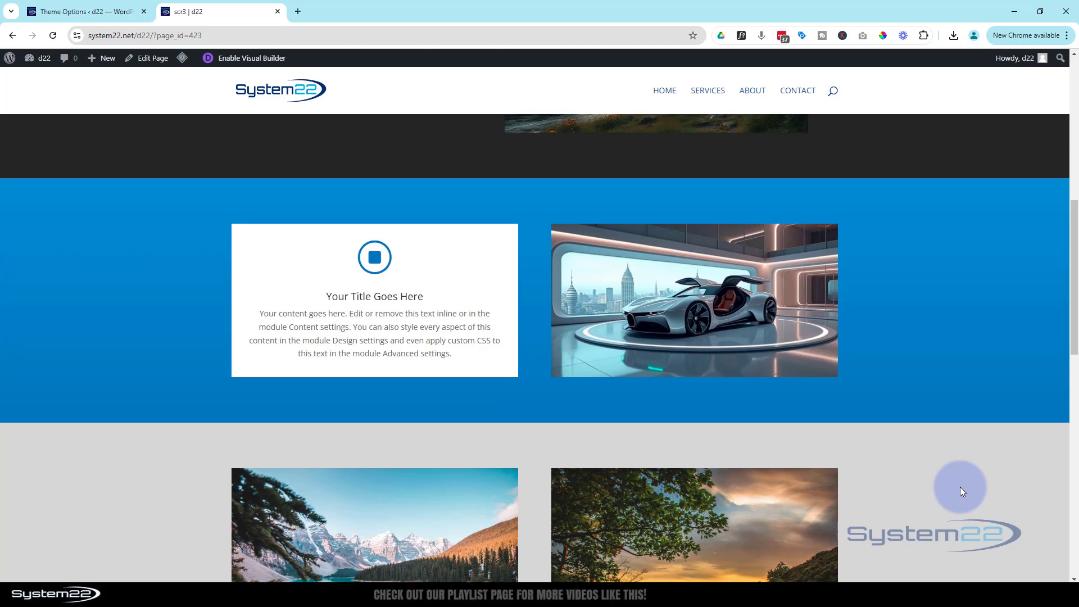
{"action": "scroll", "coordinate": [961, 488], "scroll_direction": "up", "scroll_amount": 3}
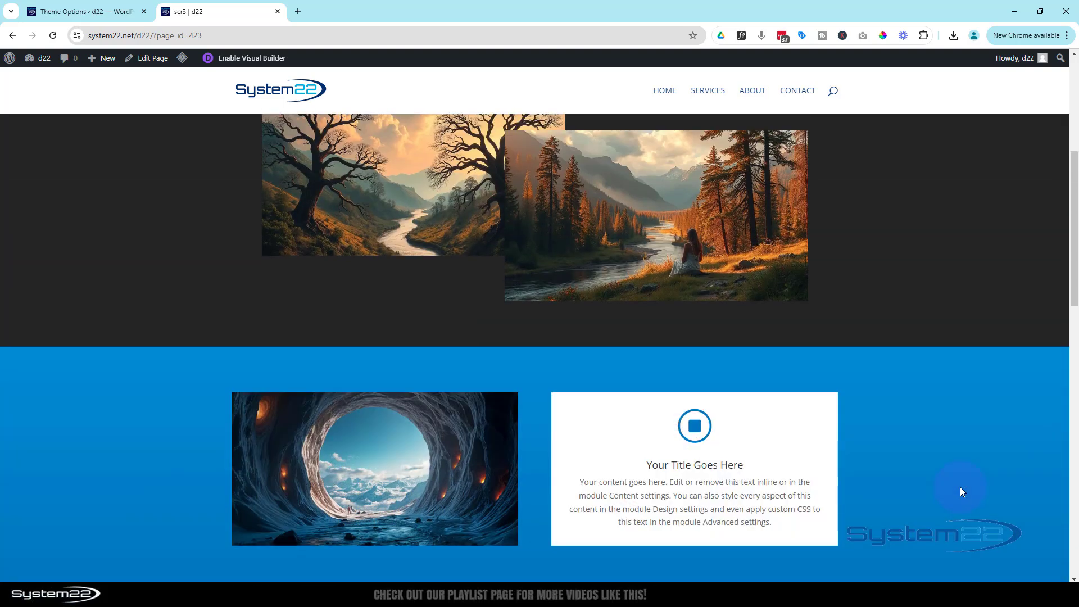
{"action": "scroll", "coordinate": [960, 487], "scroll_direction": "down", "scroll_amount": 4}
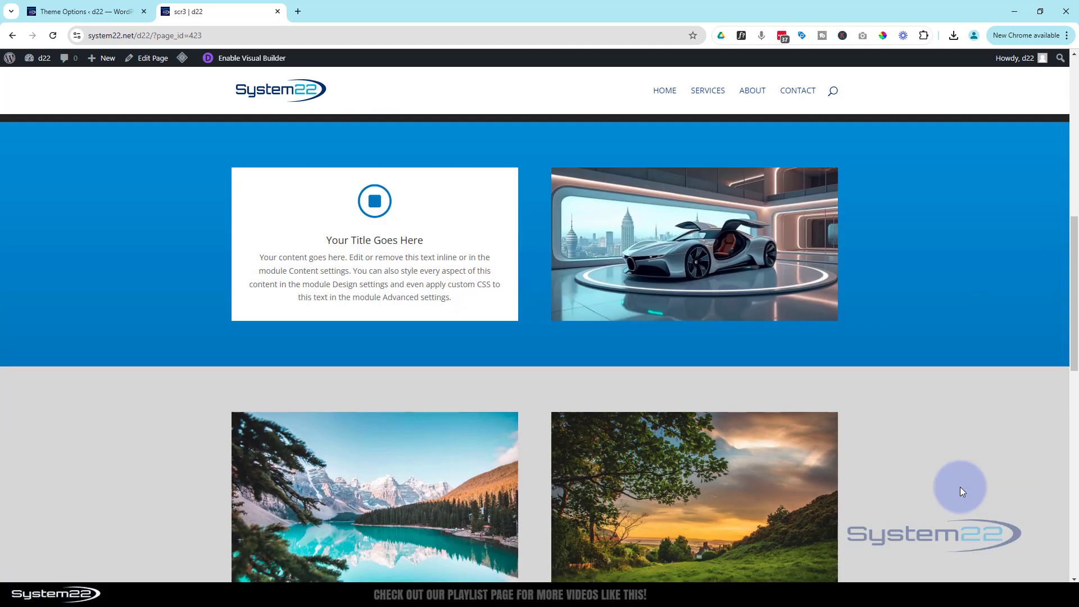
{"action": "scroll", "coordinate": [960, 486], "scroll_direction": "up", "scroll_amount": 2}
{"action": "scroll", "coordinate": [960, 486], "scroll_direction": "down", "scroll_amount": 2}
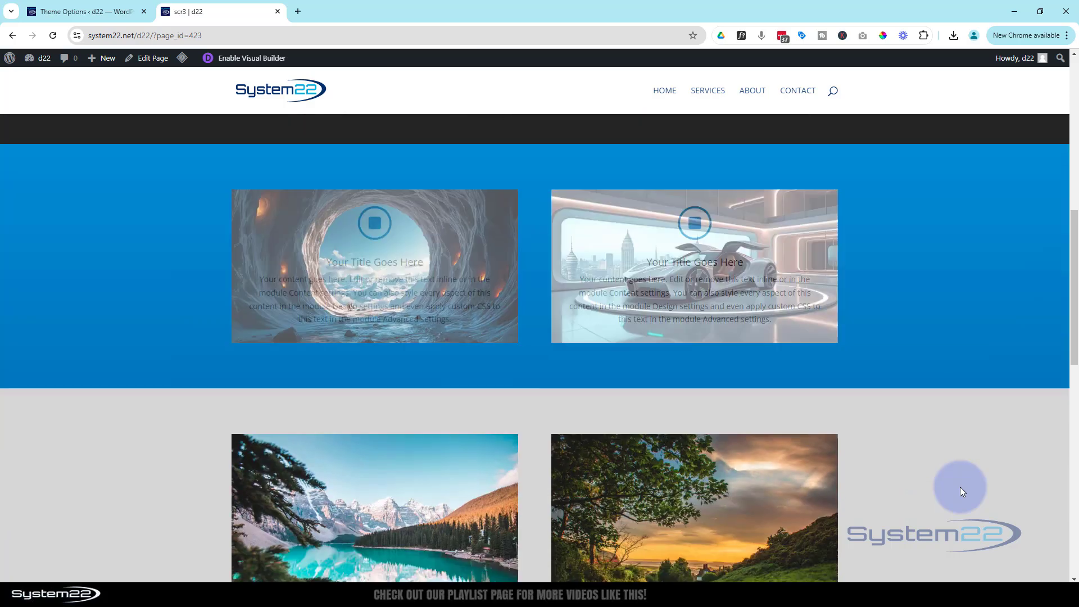
{"action": "scroll", "coordinate": [960, 486], "scroll_direction": "up", "scroll_amount": 4}
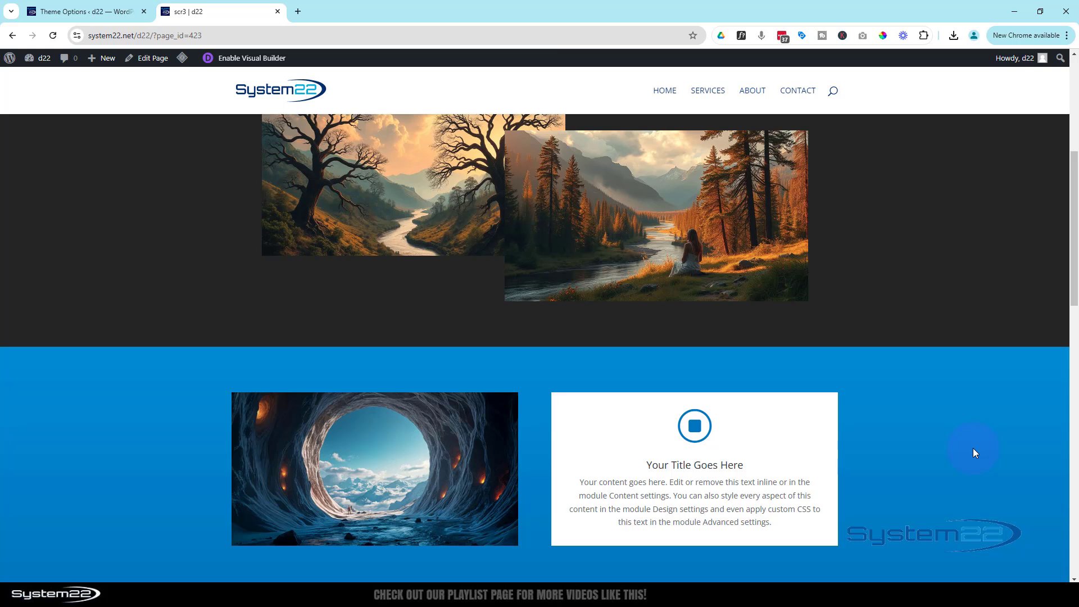
{"action": "scroll", "coordinate": [972, 448], "scroll_direction": "down", "scroll_amount": 3}
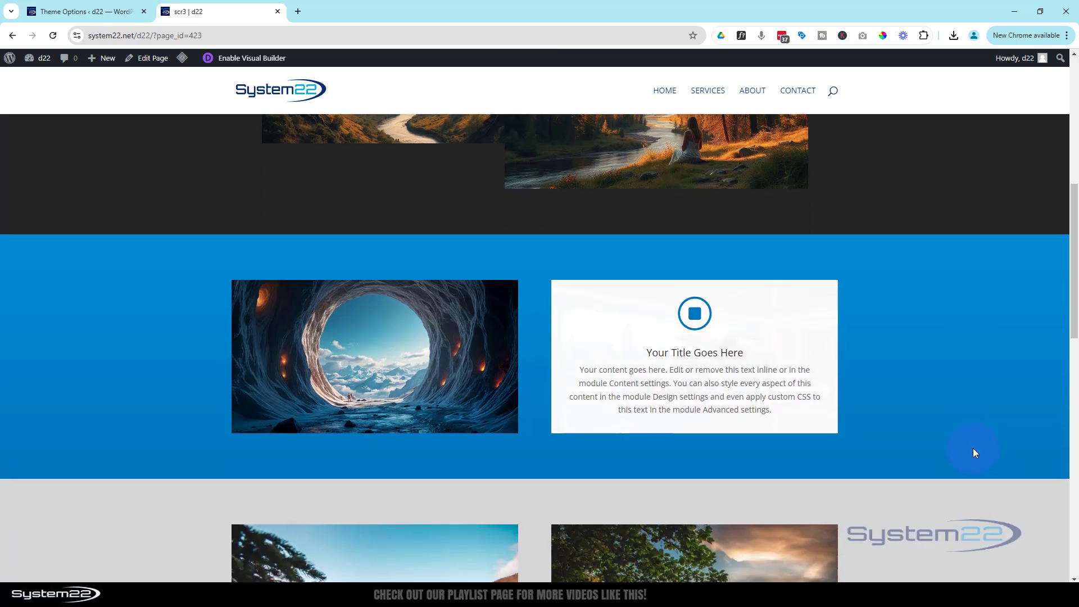
{"action": "scroll", "coordinate": [973, 449], "scroll_direction": "down", "scroll_amount": 3}
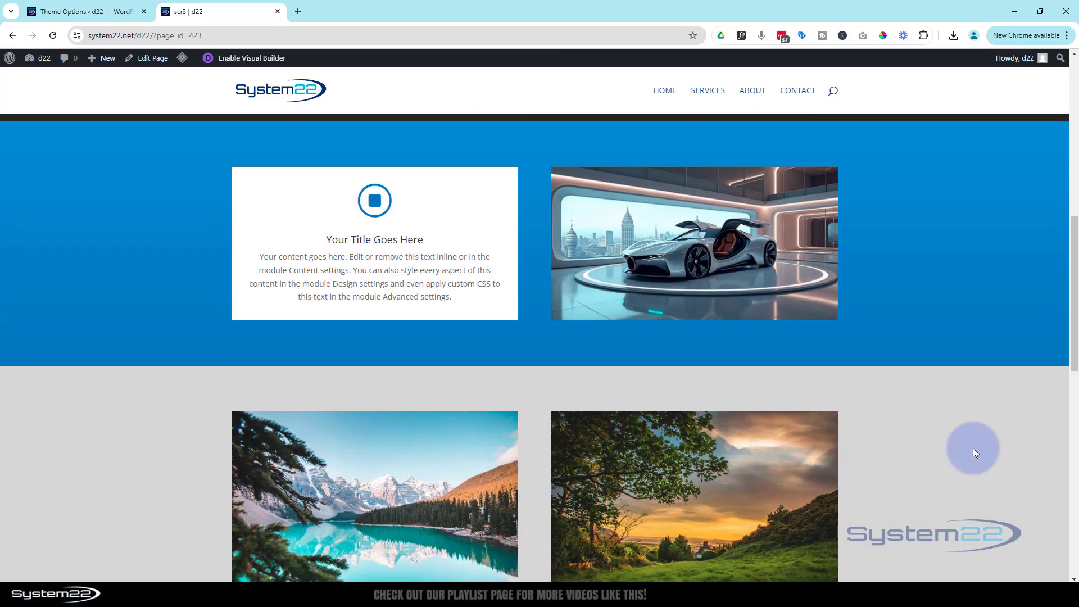
{"action": "scroll", "coordinate": [973, 448], "scroll_direction": "down", "scroll_amount": 2}
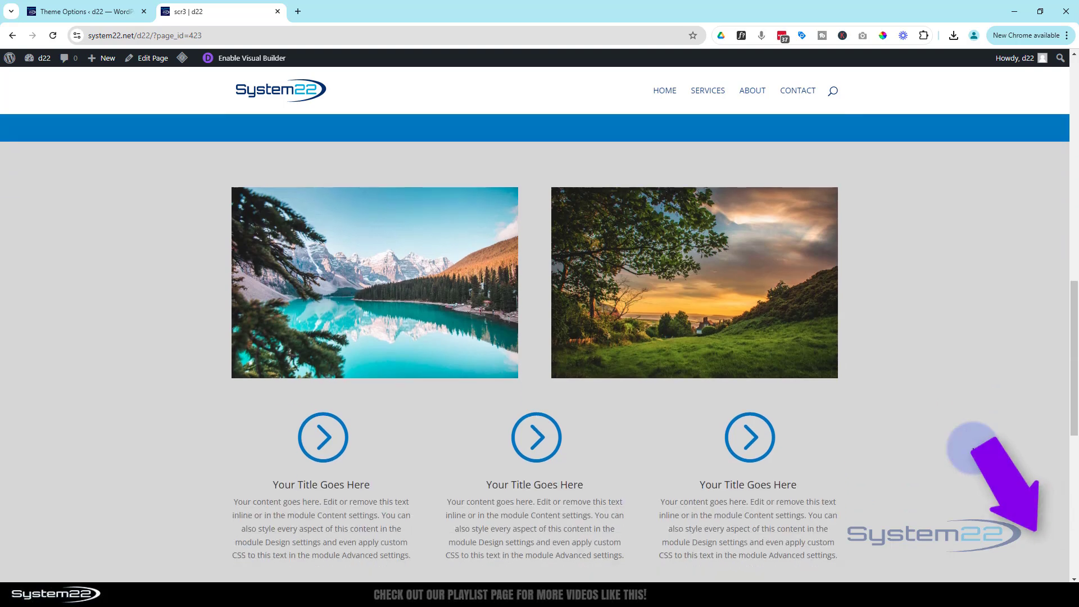
{"action": "scroll", "coordinate": [973, 448], "scroll_direction": "up", "scroll_amount": 5}
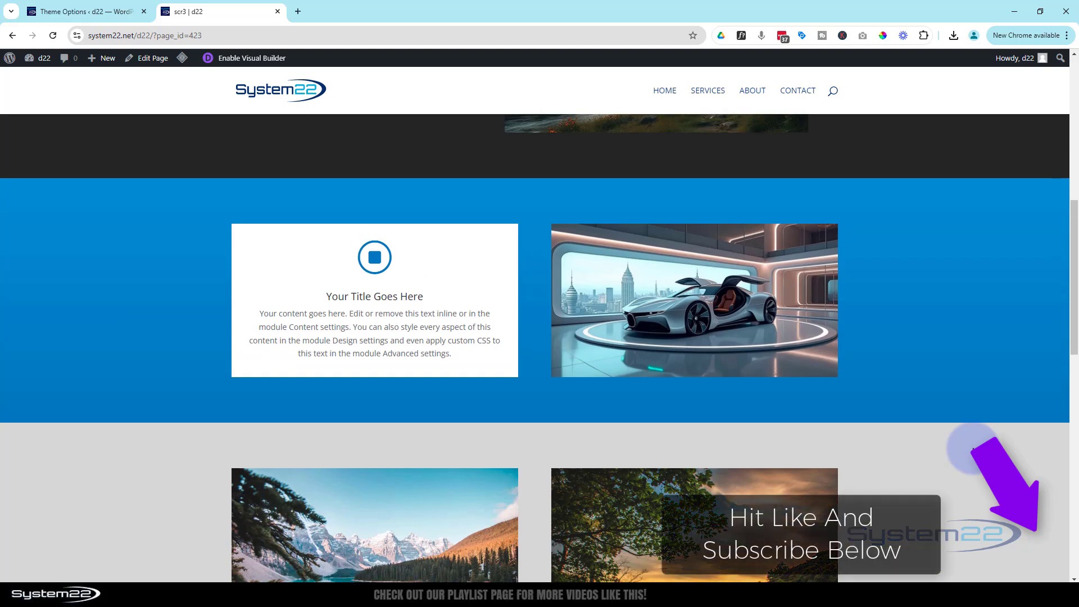
{"action": "scroll", "coordinate": [973, 449], "scroll_direction": "up", "scroll_amount": 1}
{"action": "scroll", "coordinate": [972, 450], "scroll_direction": "up", "scroll_amount": 3}
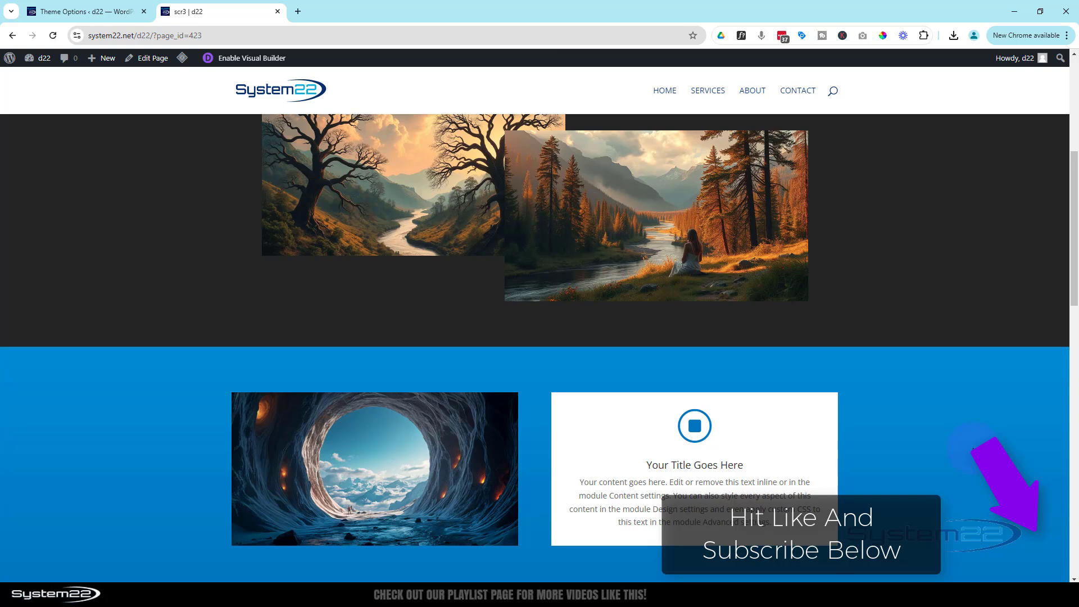
{"action": "scroll", "coordinate": [973, 449], "scroll_direction": "down", "scroll_amount": 3}
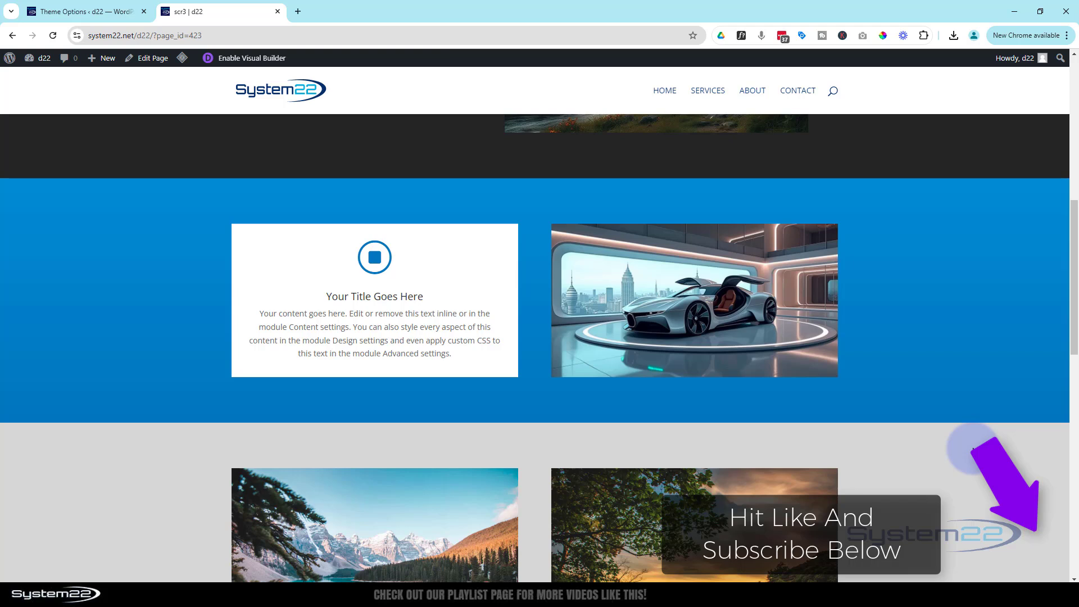
{"action": "scroll", "coordinate": [973, 449], "scroll_direction": "up", "scroll_amount": 2}
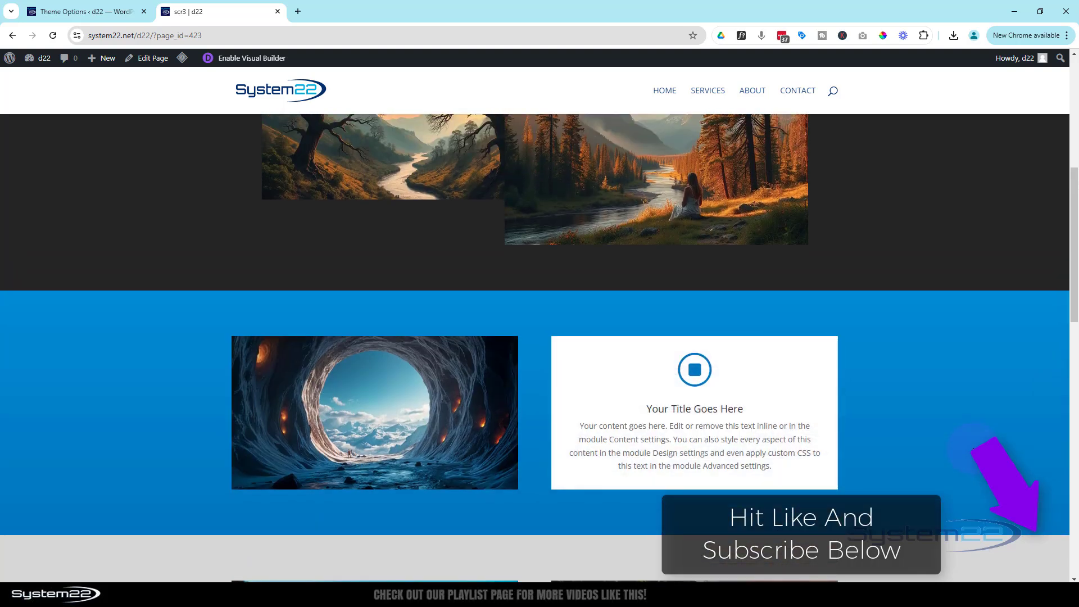